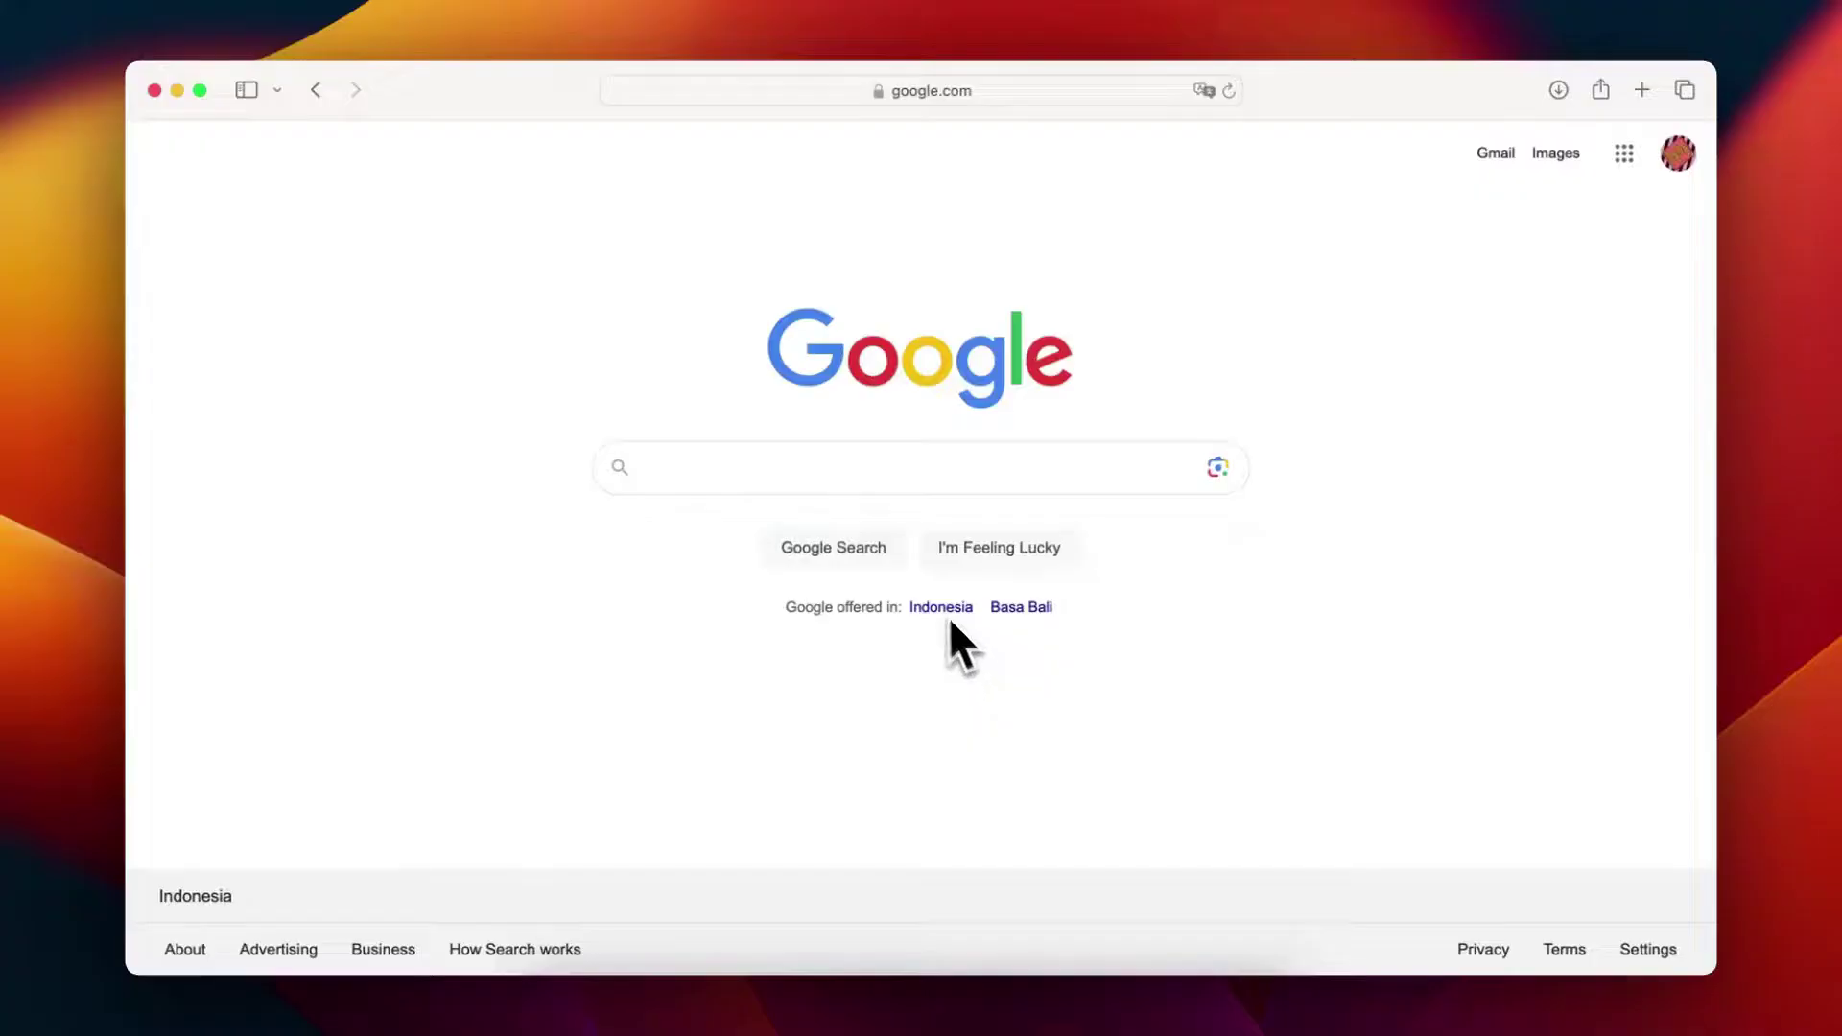
Search Google for "ERROR CODE OR-BAIH-01".
left_click(873, 467)
type("ERROR")
type(" CODE")
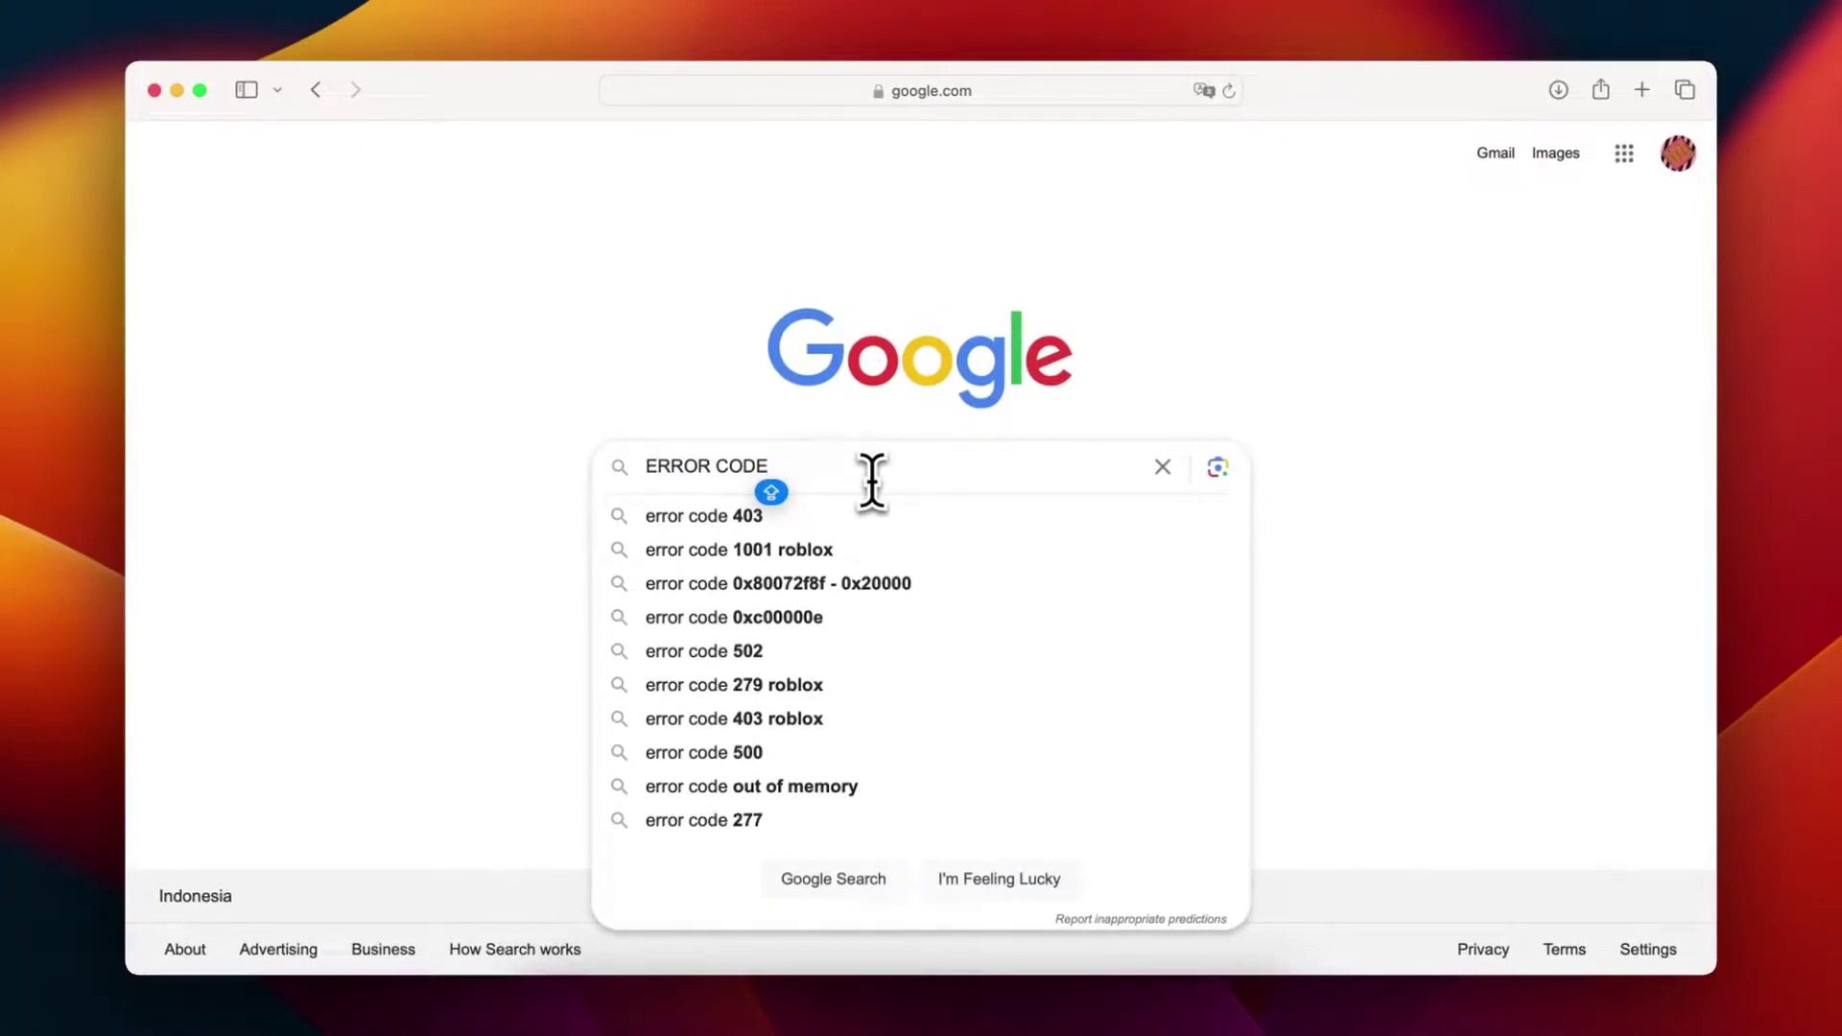
type(" OR-BAIH")
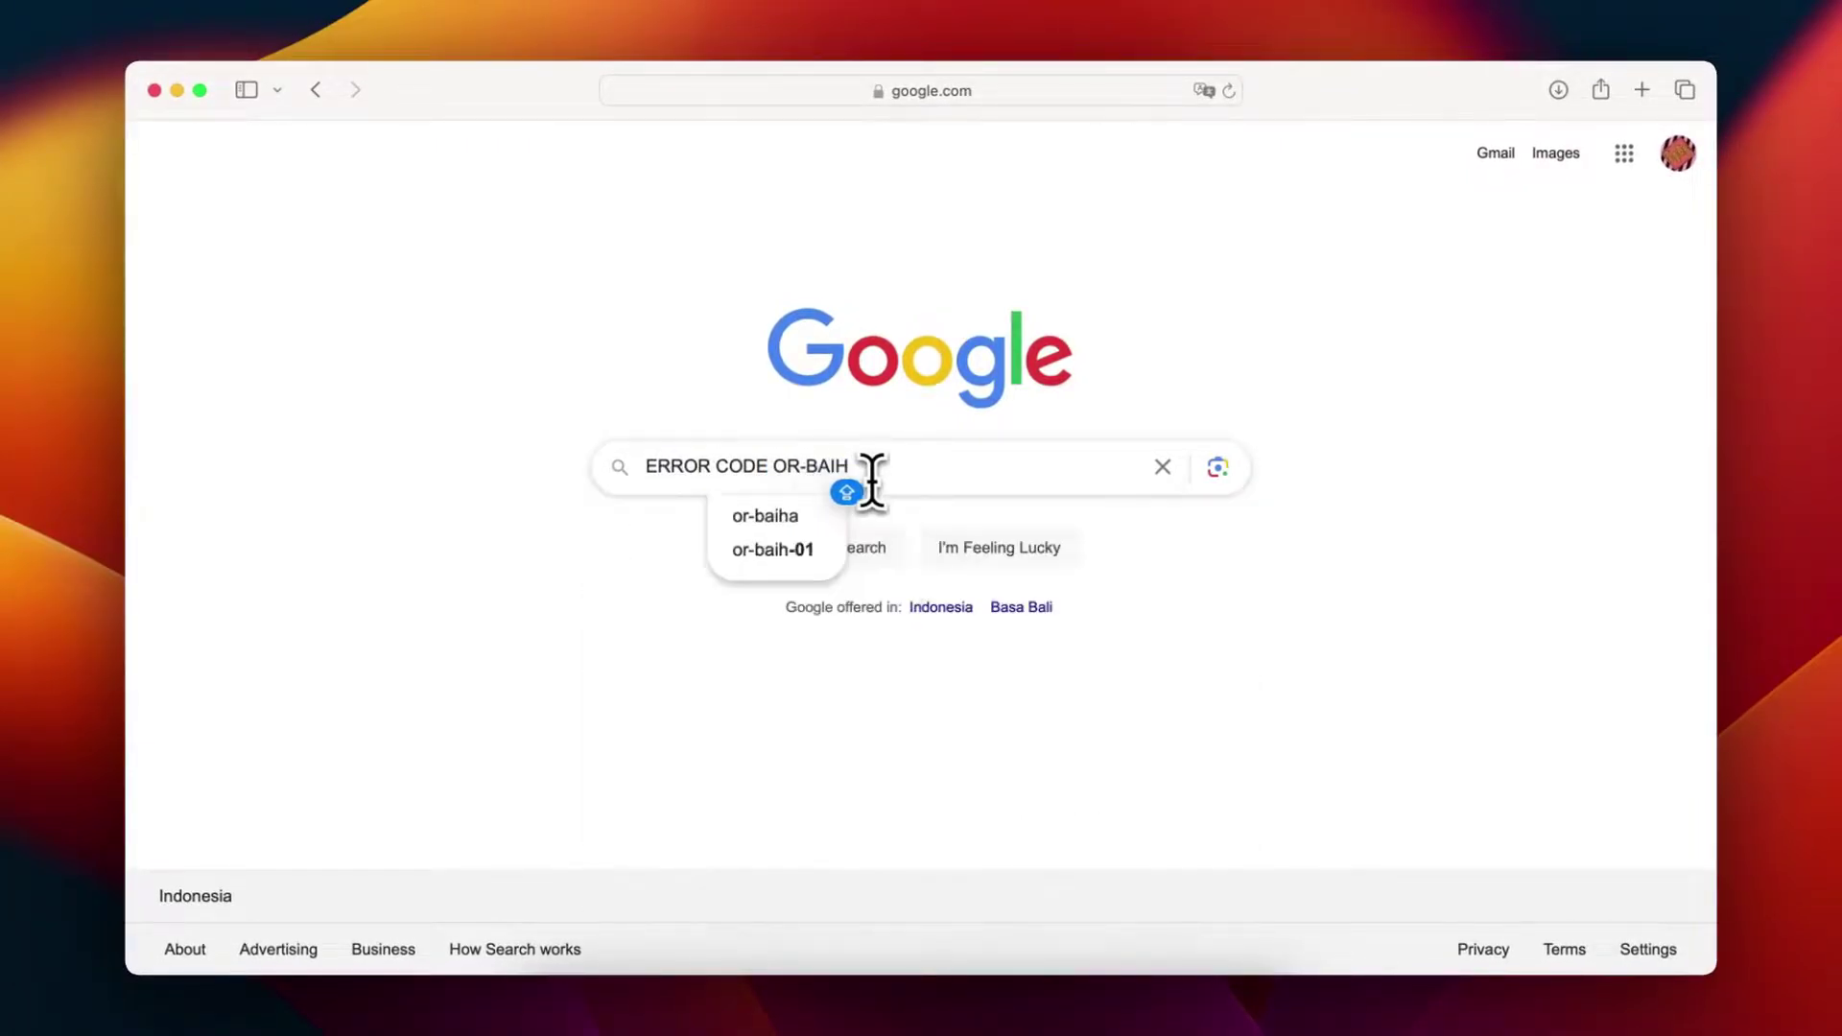
type("-01")
key("Return")
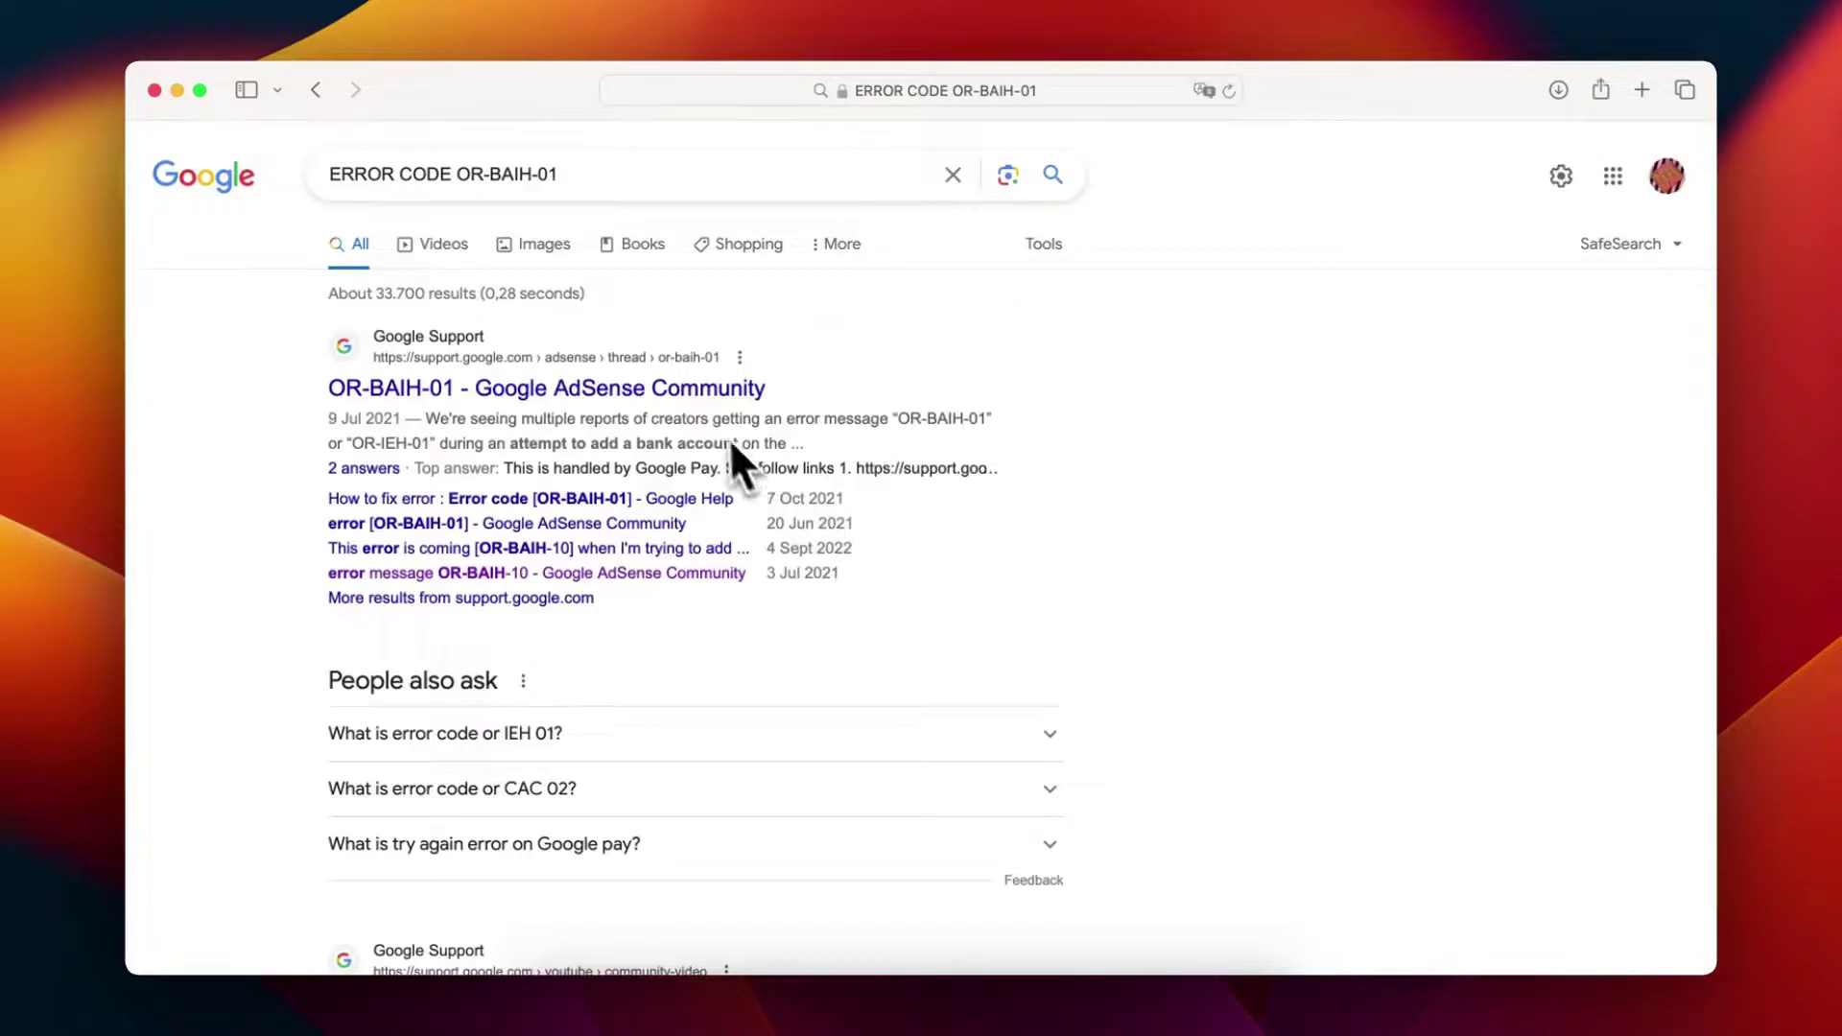
Open the "OR-BAIH-01 - Google AdSense Community" result, read its recommended answers and replies, and return to the search results.
left_click(729, 387)
scroll(716, 511, "down", 3)
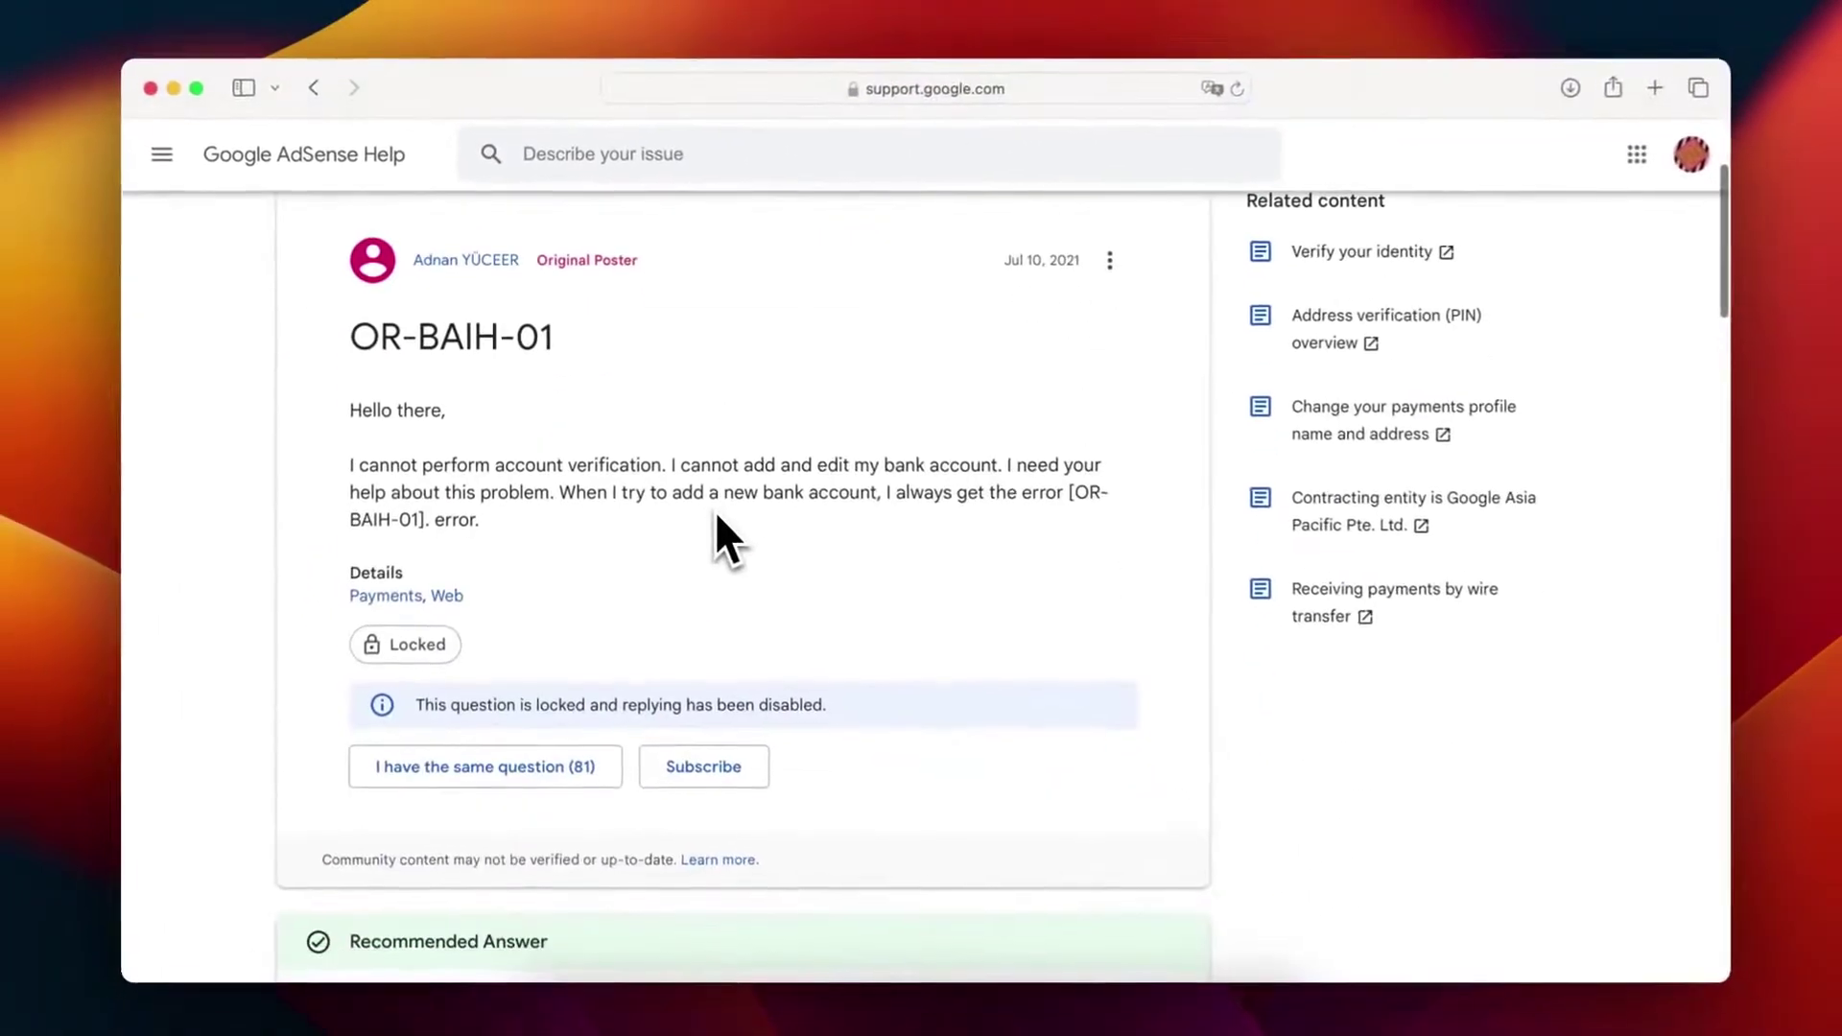
scroll(715, 519, "down", 10)
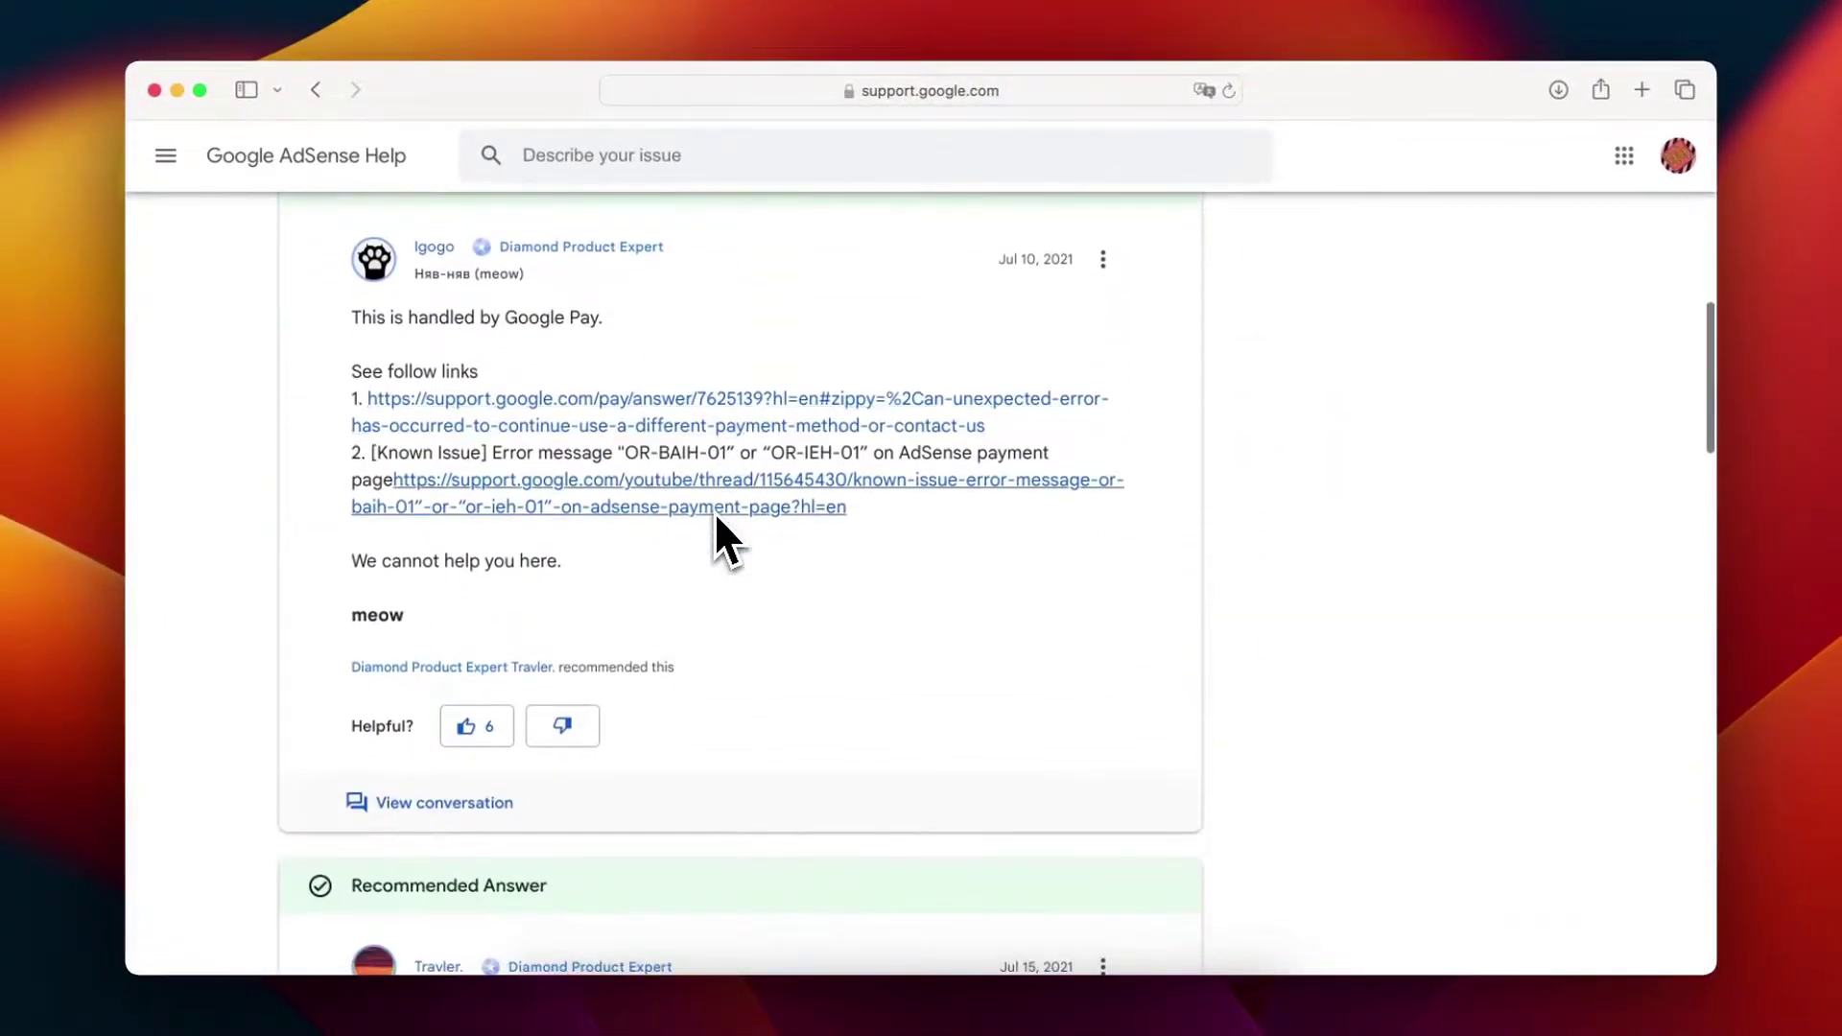
scroll(729, 606, "down", 10)
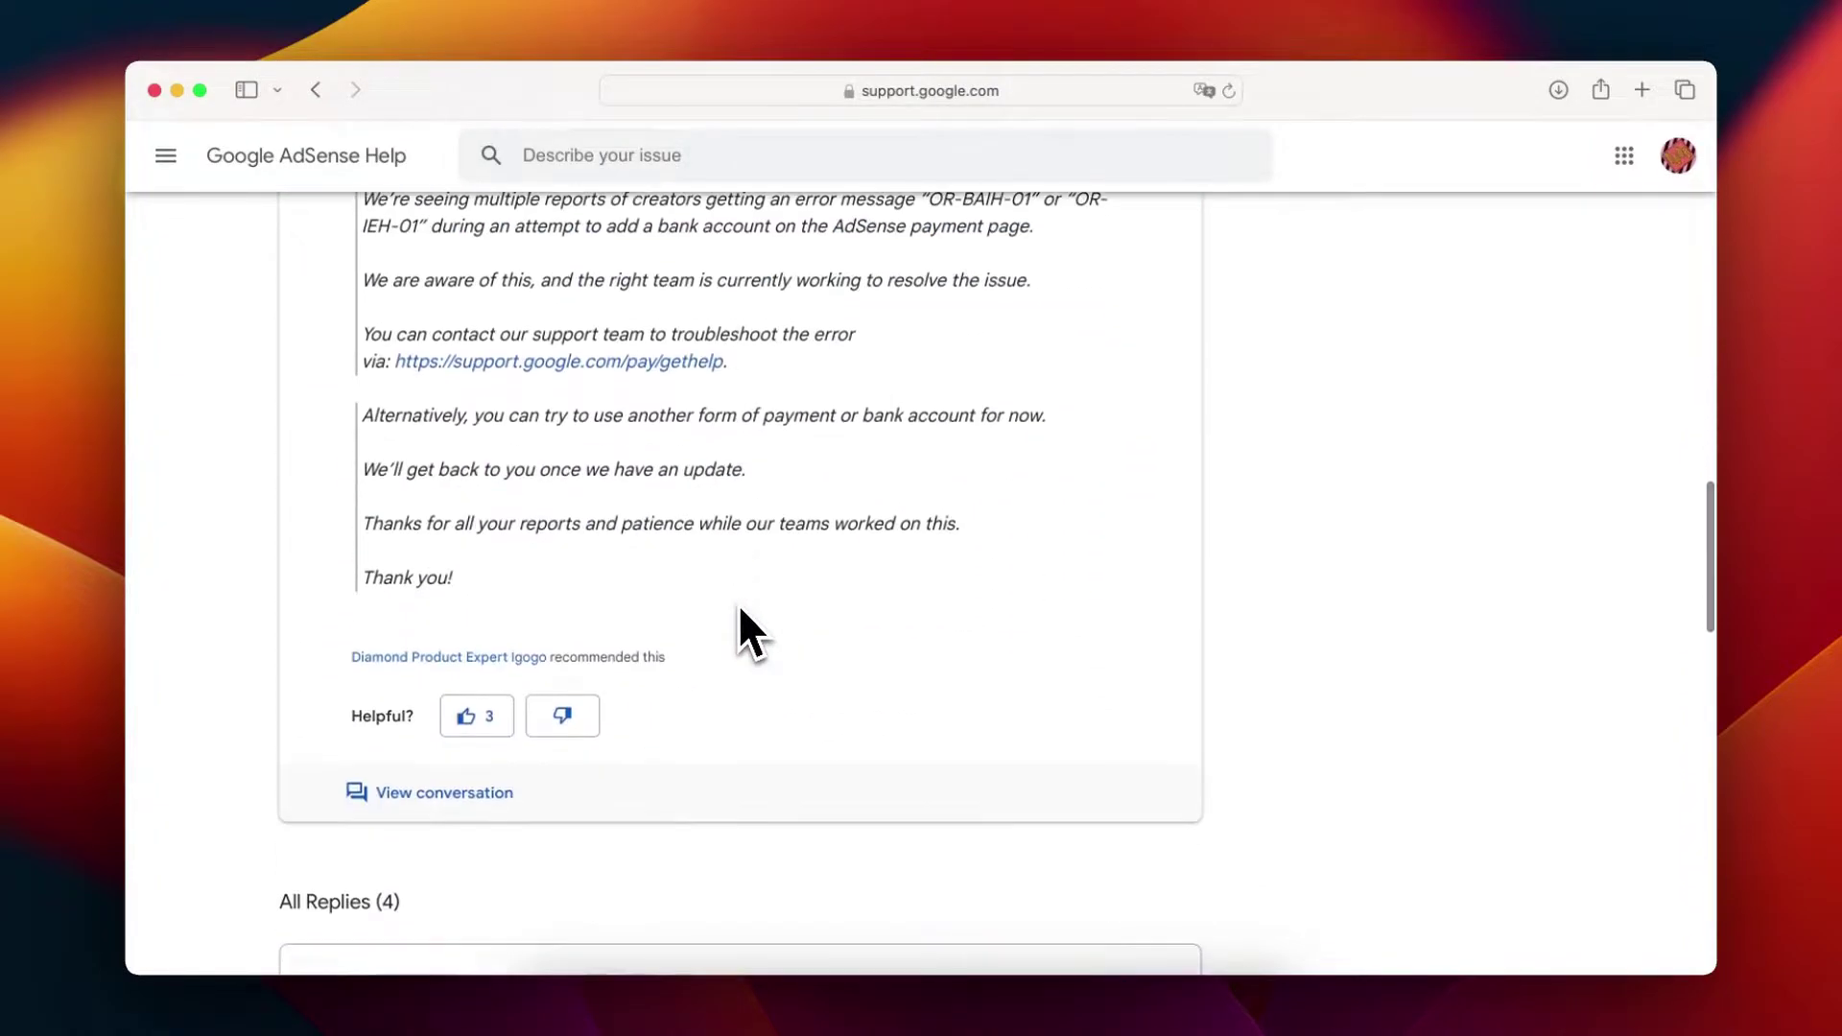
scroll(740, 610, "down", 15)
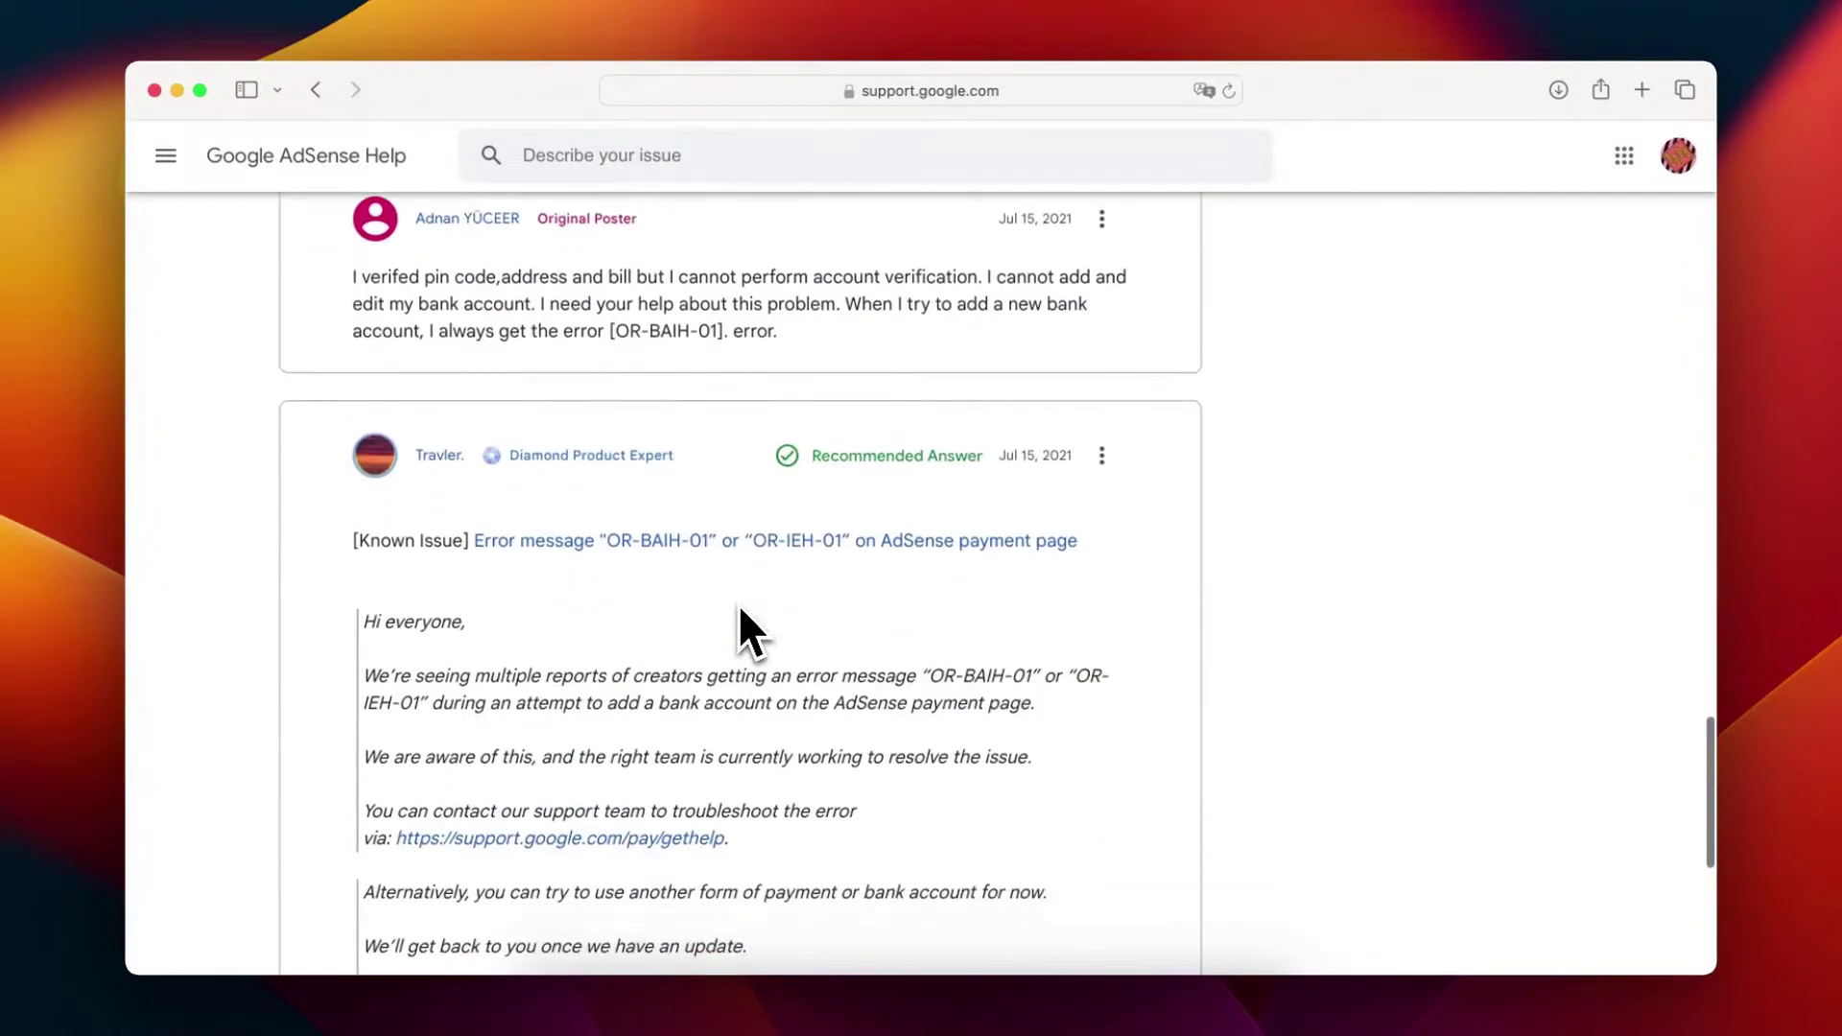
scroll(739, 604, "down", 5)
scroll(739, 605, "left", 5)
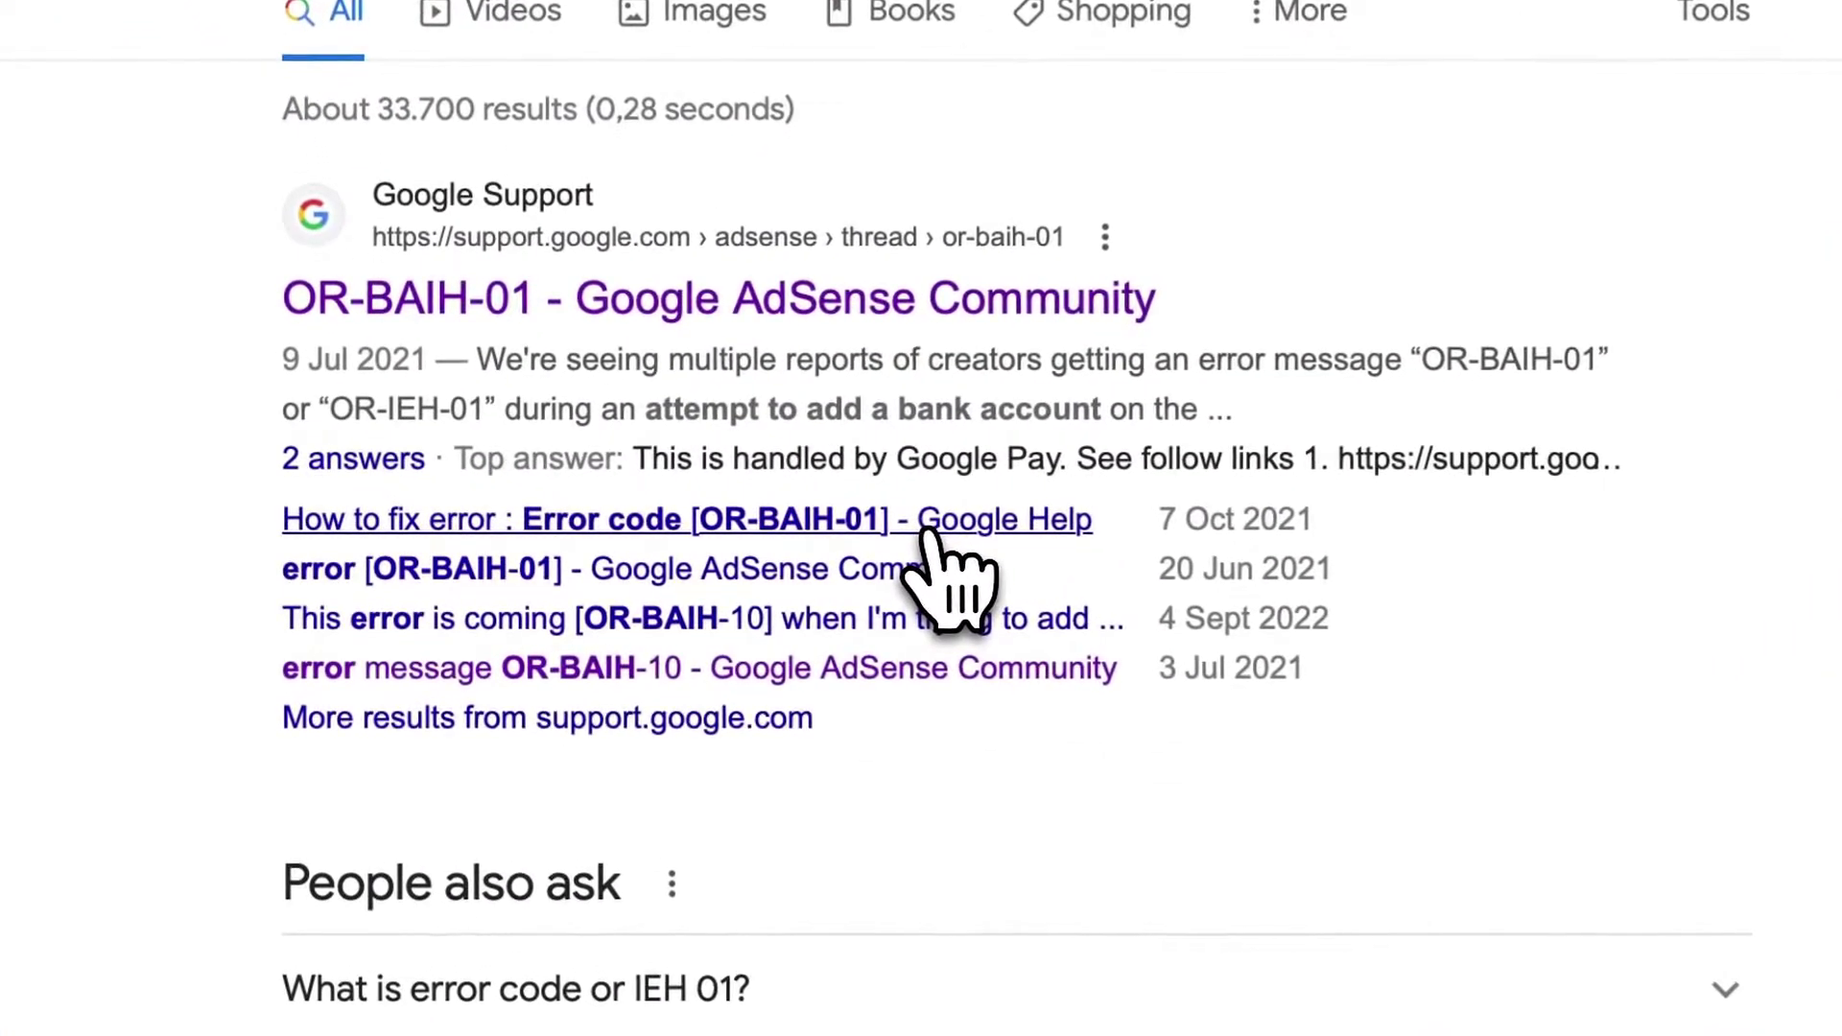
Read the question and replies in the "How to fix error : Error code [OR-BAIH-01]" thread, and return to the search results.
left_click(645, 499)
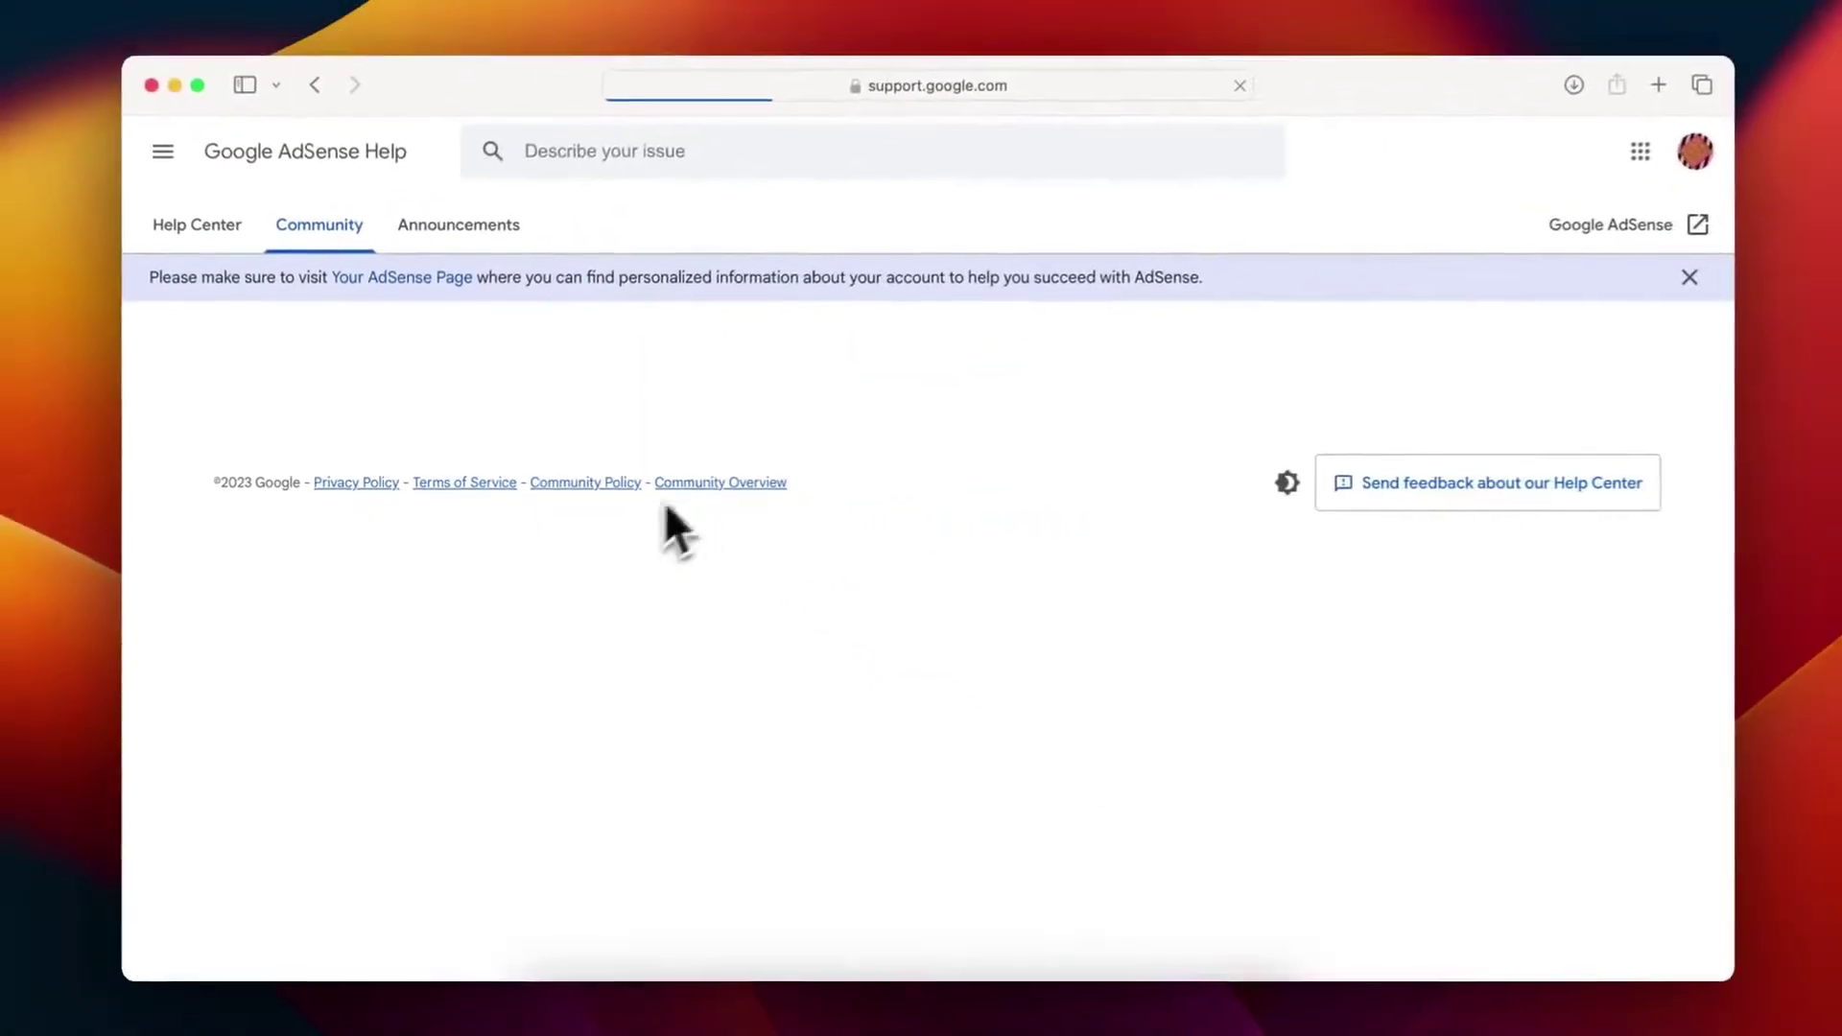
scroll(883, 593, "down", 3)
triple_click(874, 368)
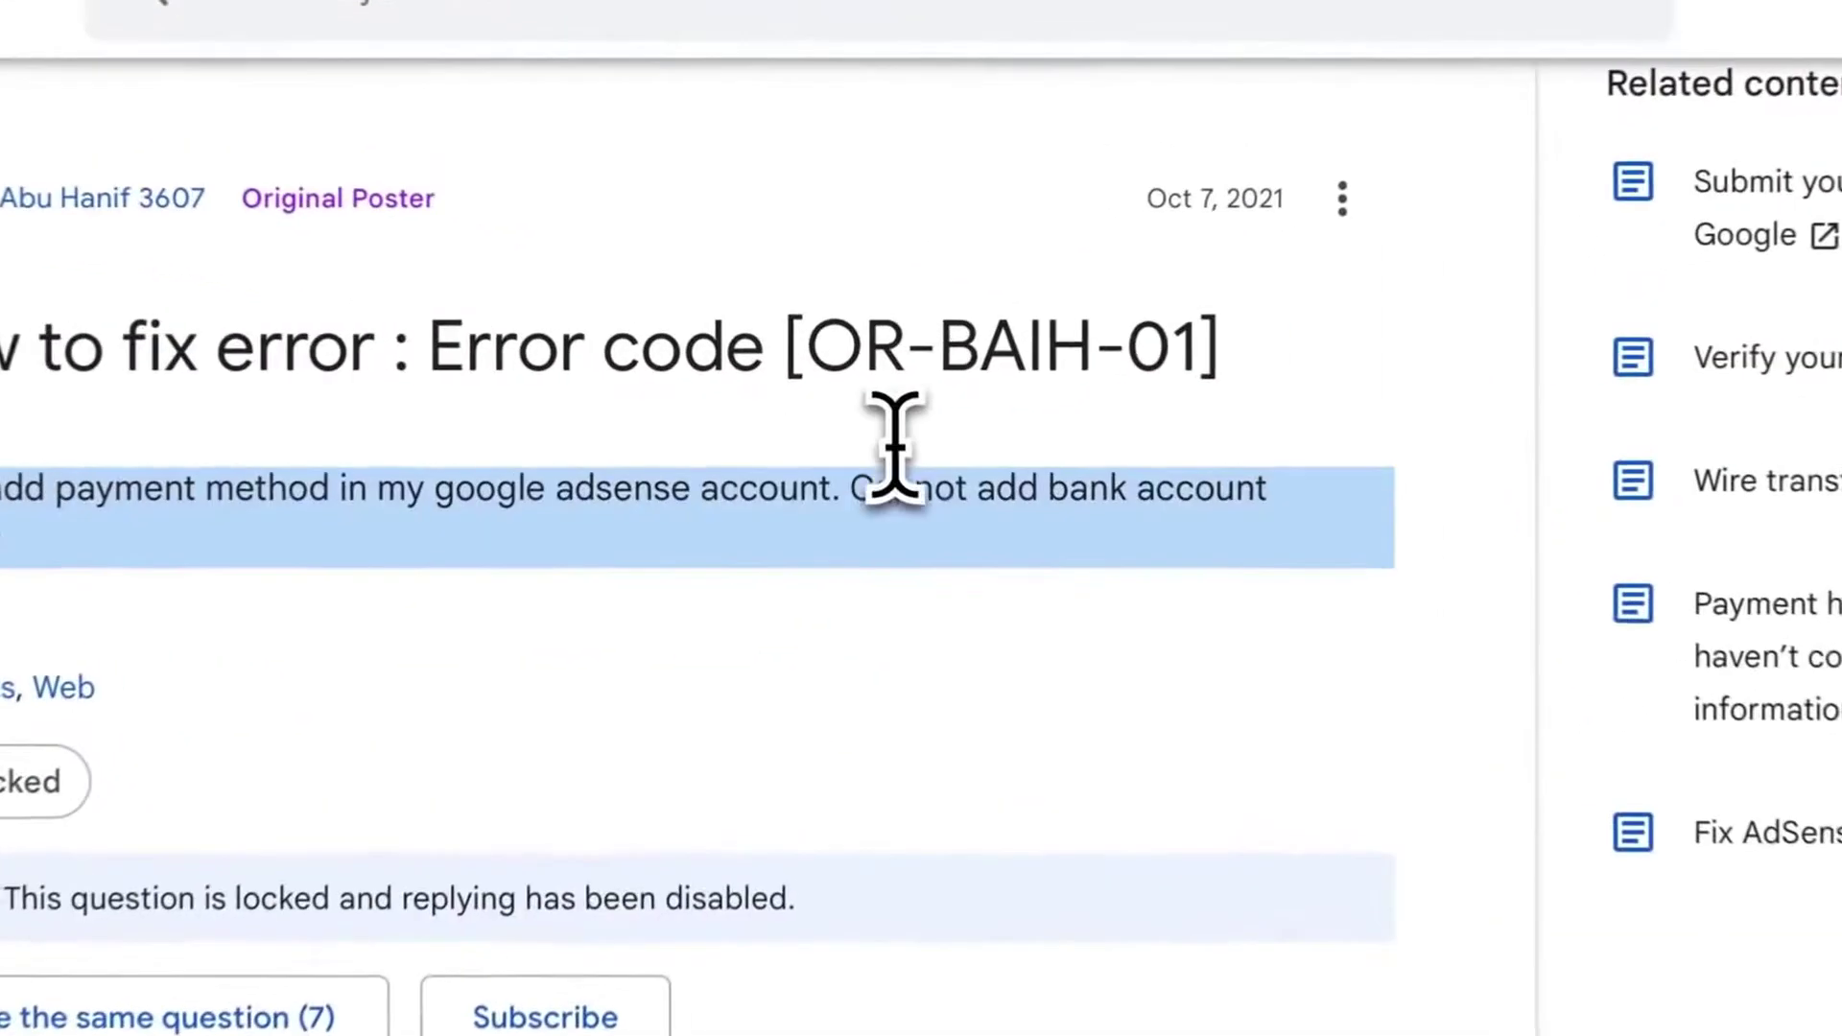
scroll(946, 652, "down", 5)
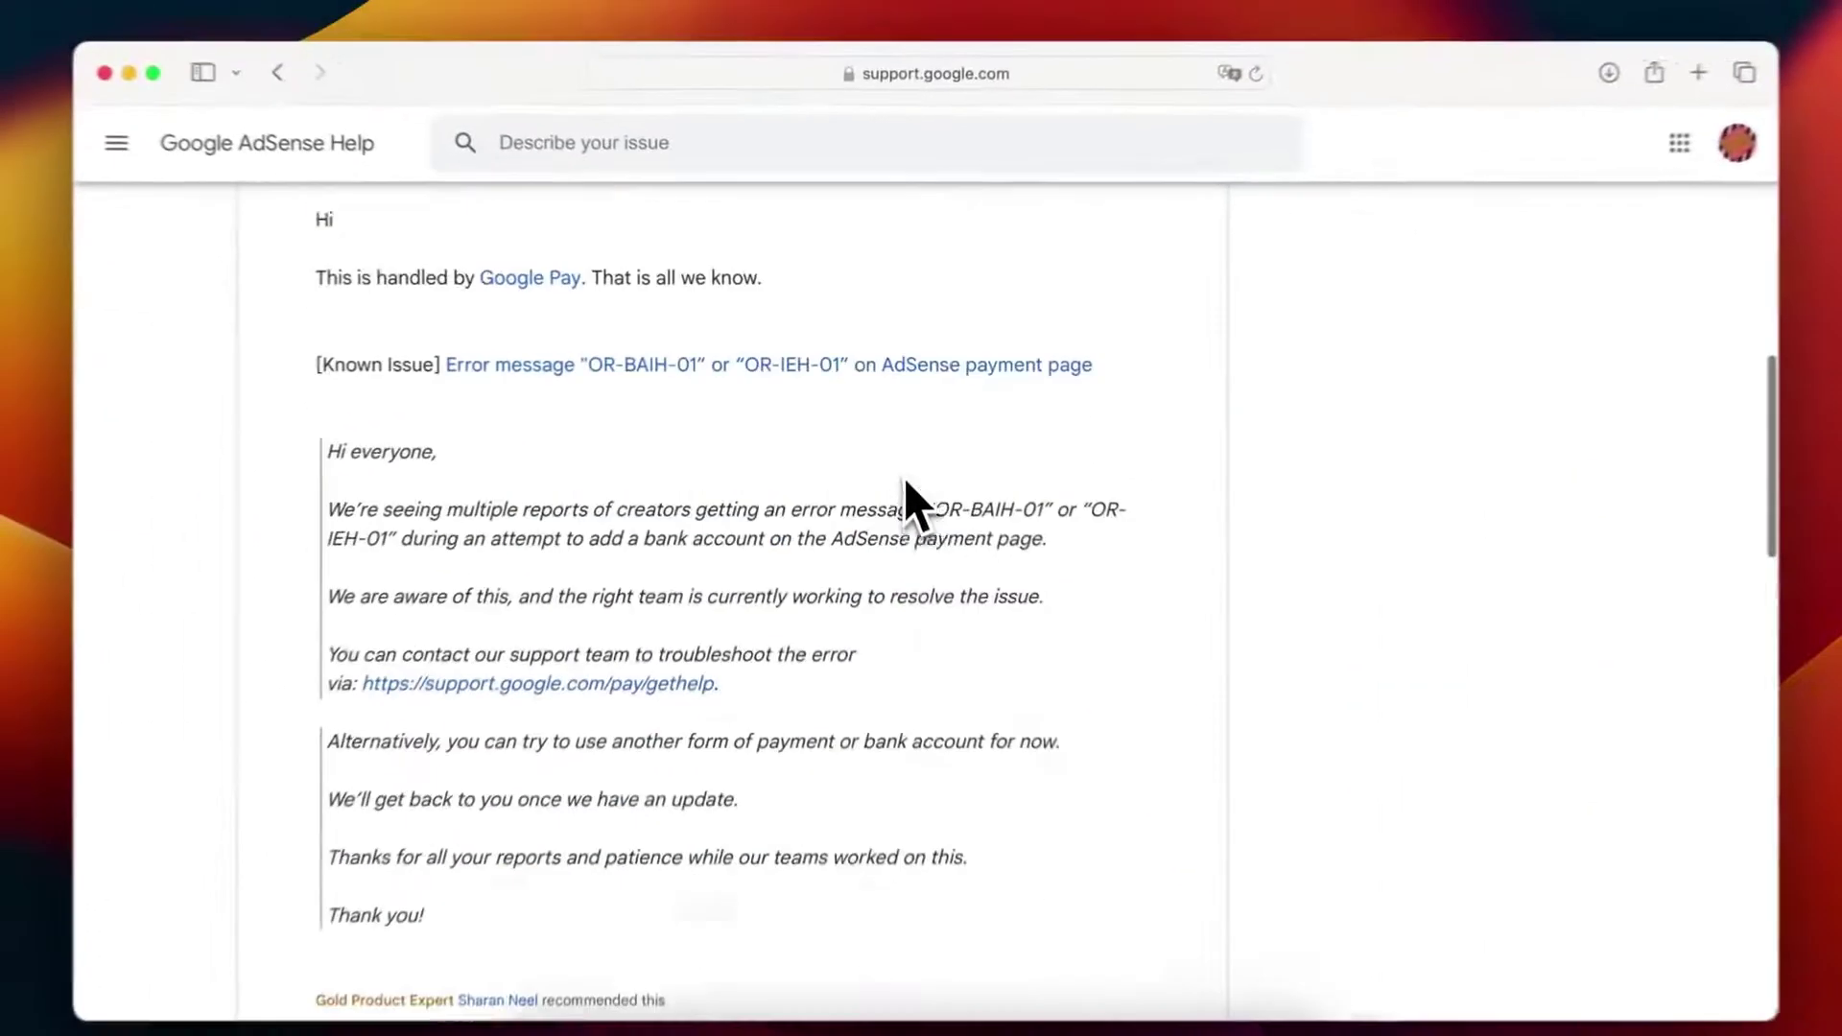
scroll(905, 481, "down", 5)
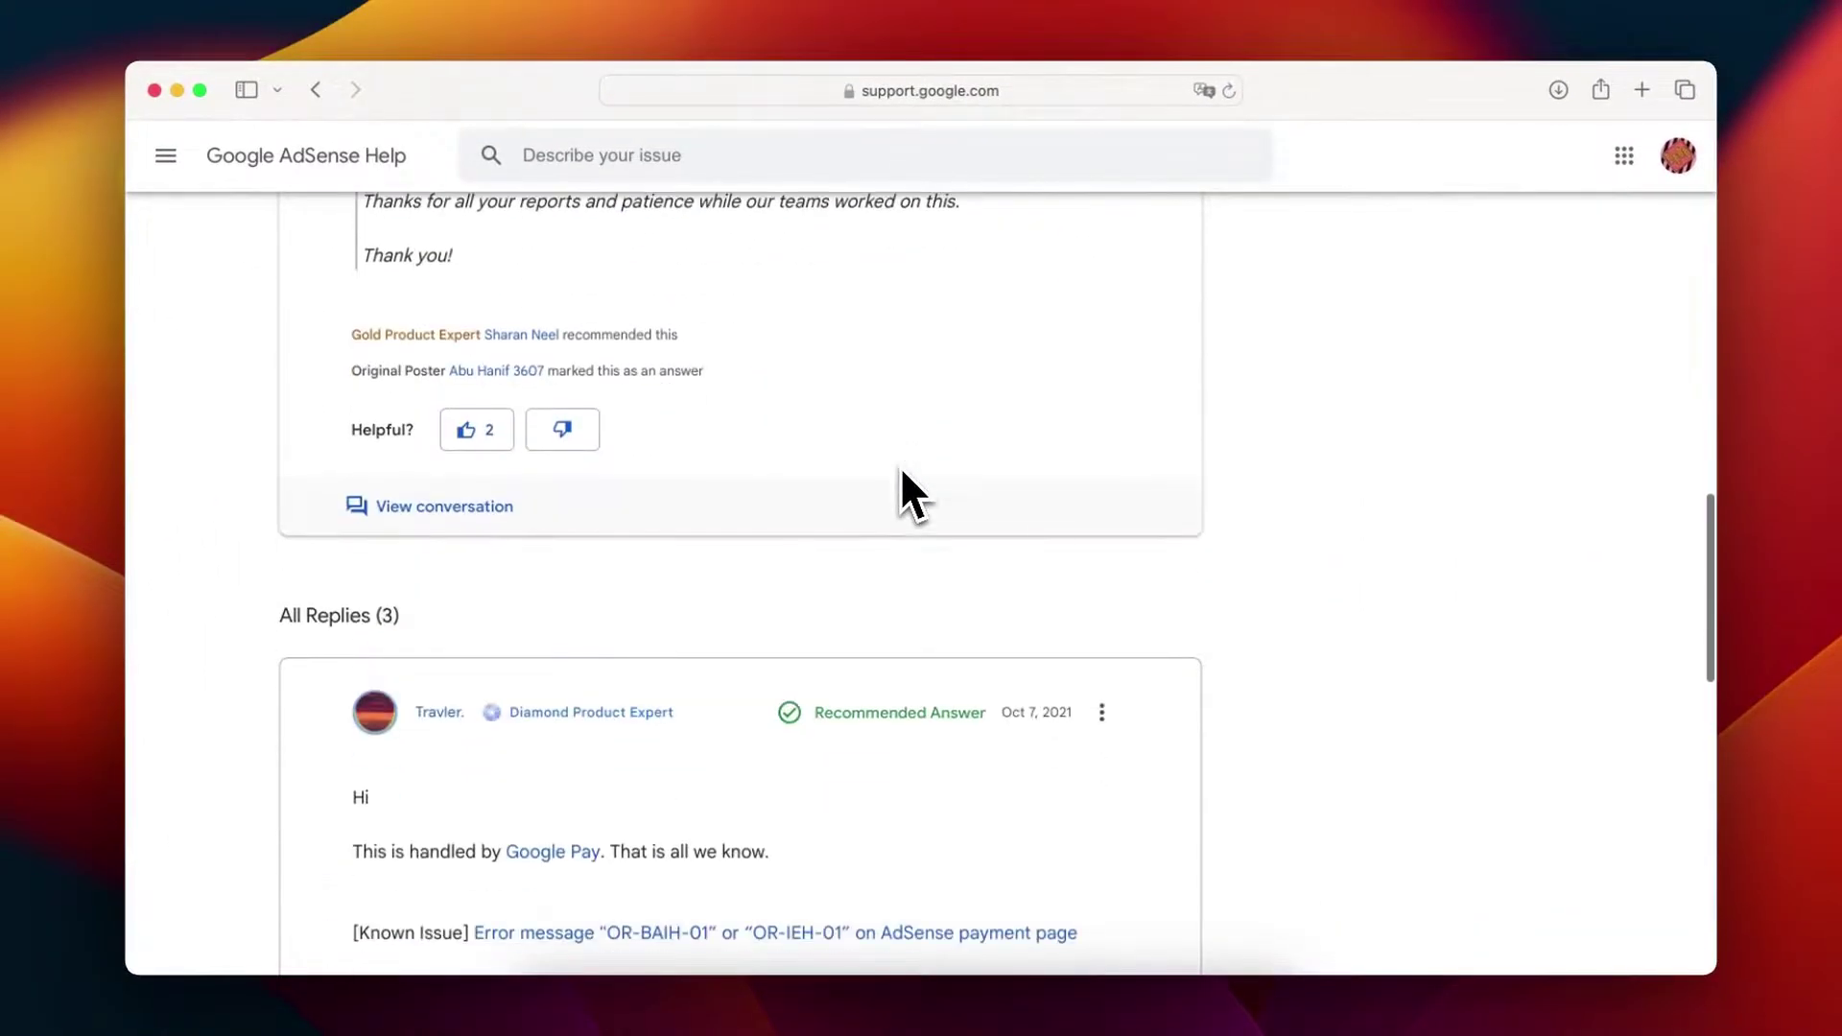
scroll(902, 472, "down", 10)
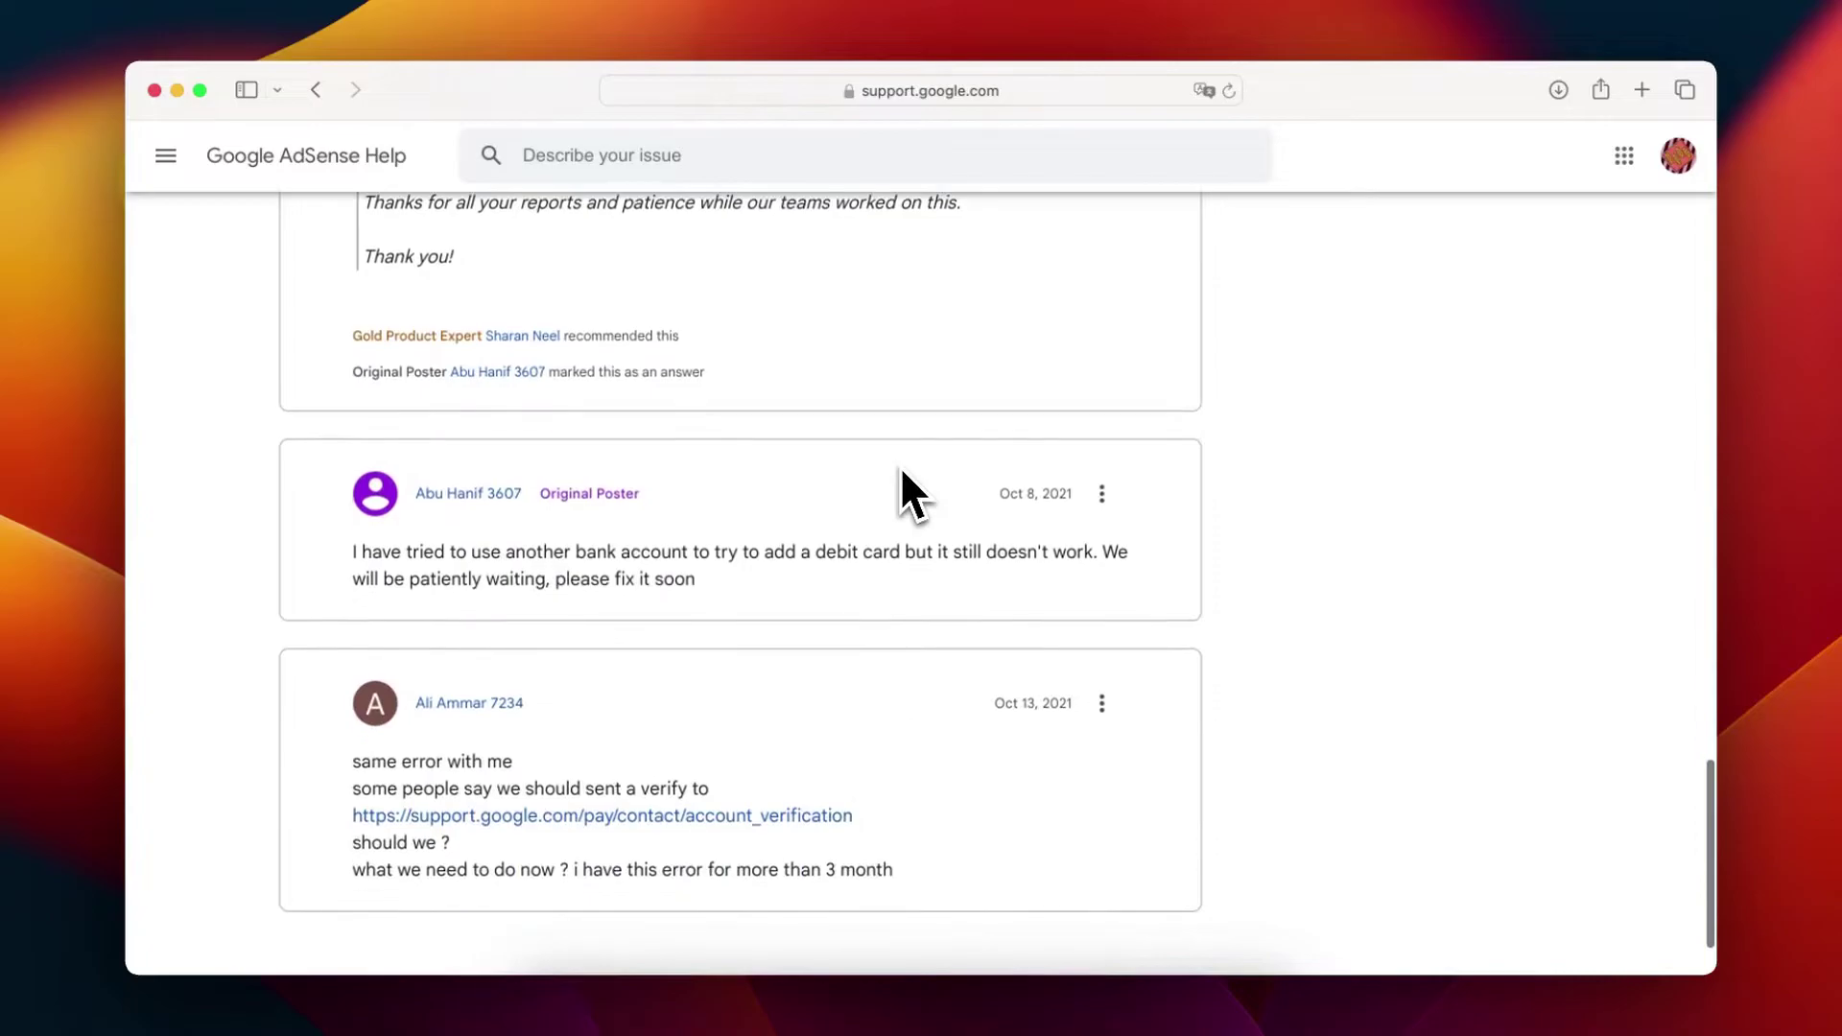
scroll(900, 464, "down", 3)
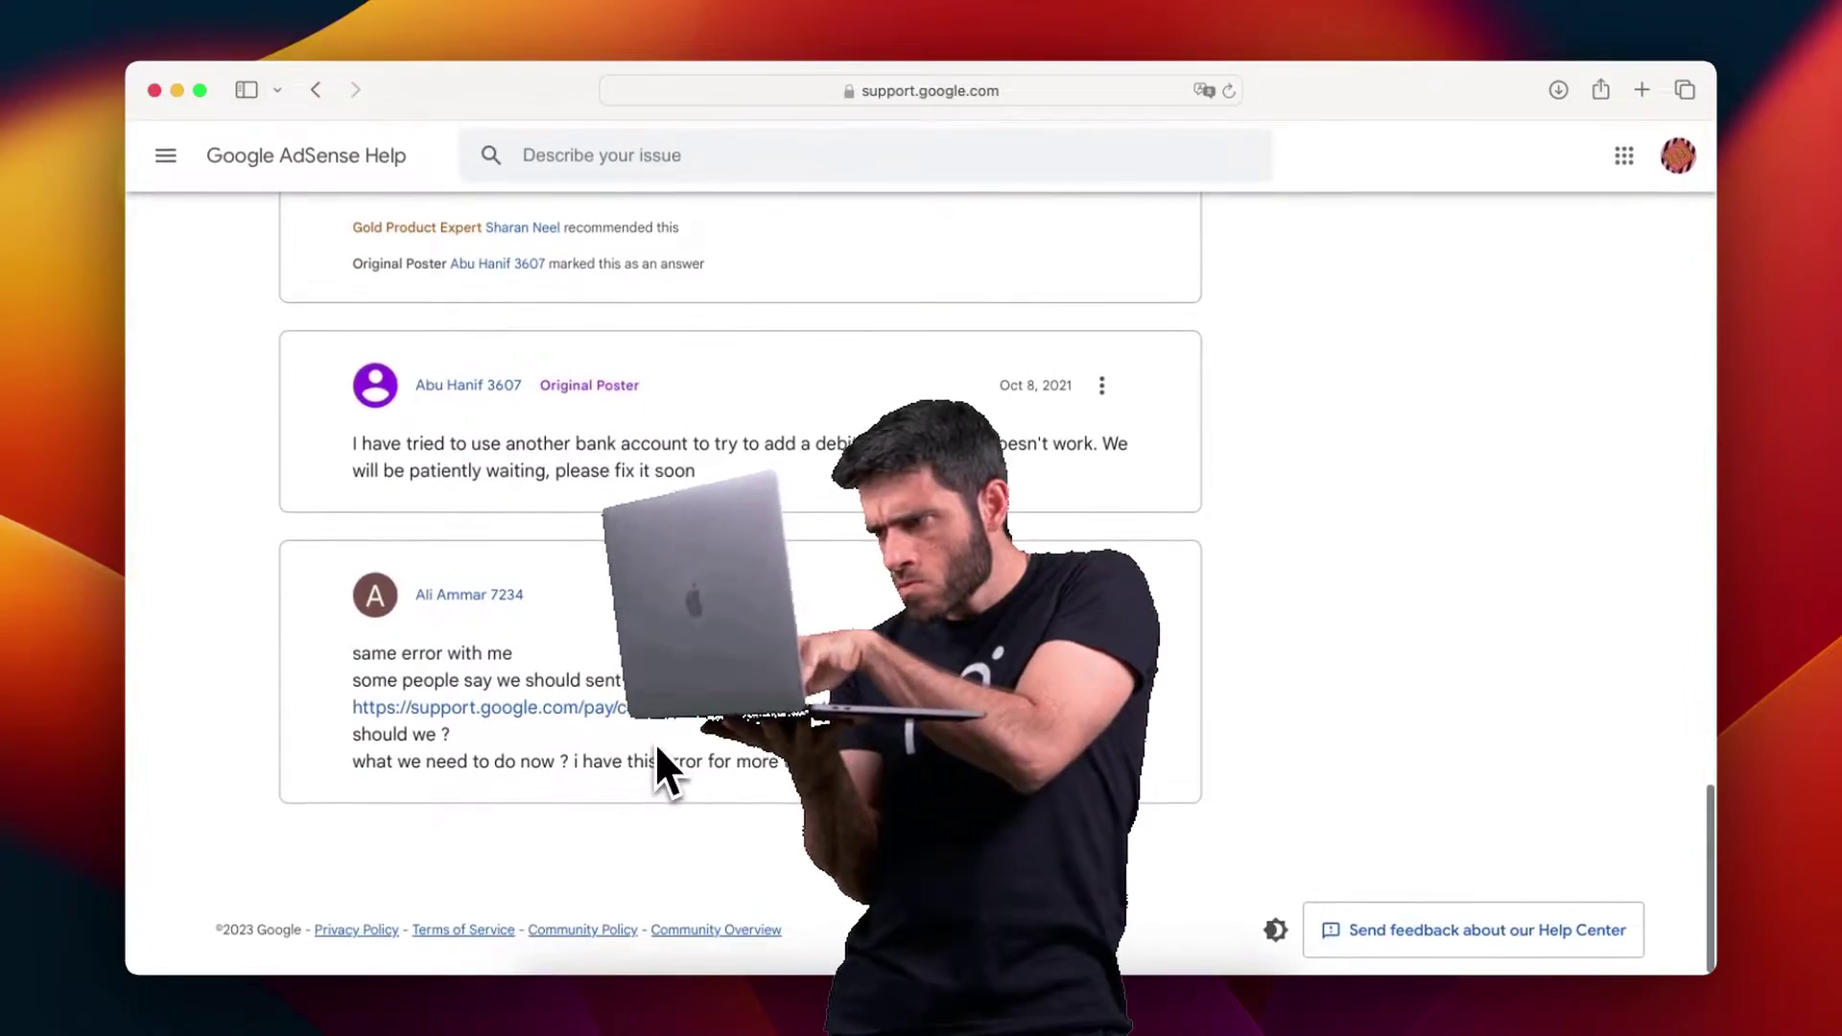
scroll(826, 464, "up", 20)
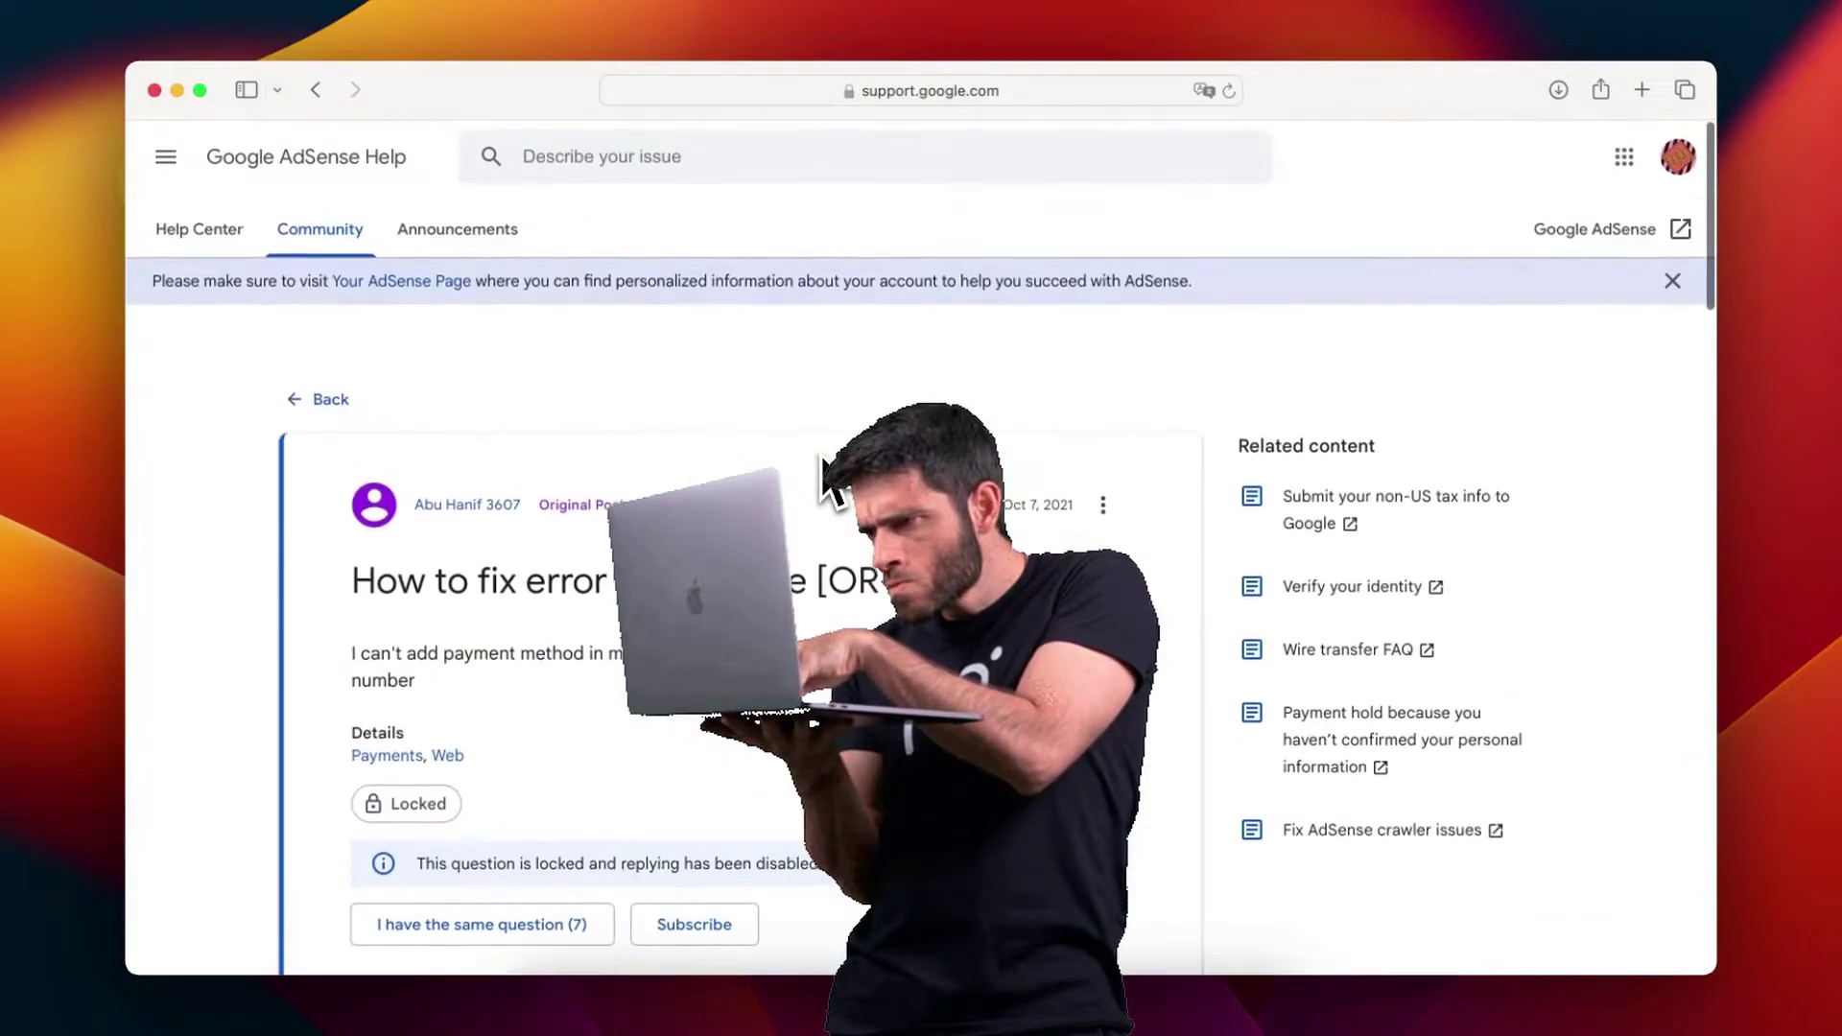
scroll(822, 455, "down", 1)
scroll(821, 456, "up", 1)
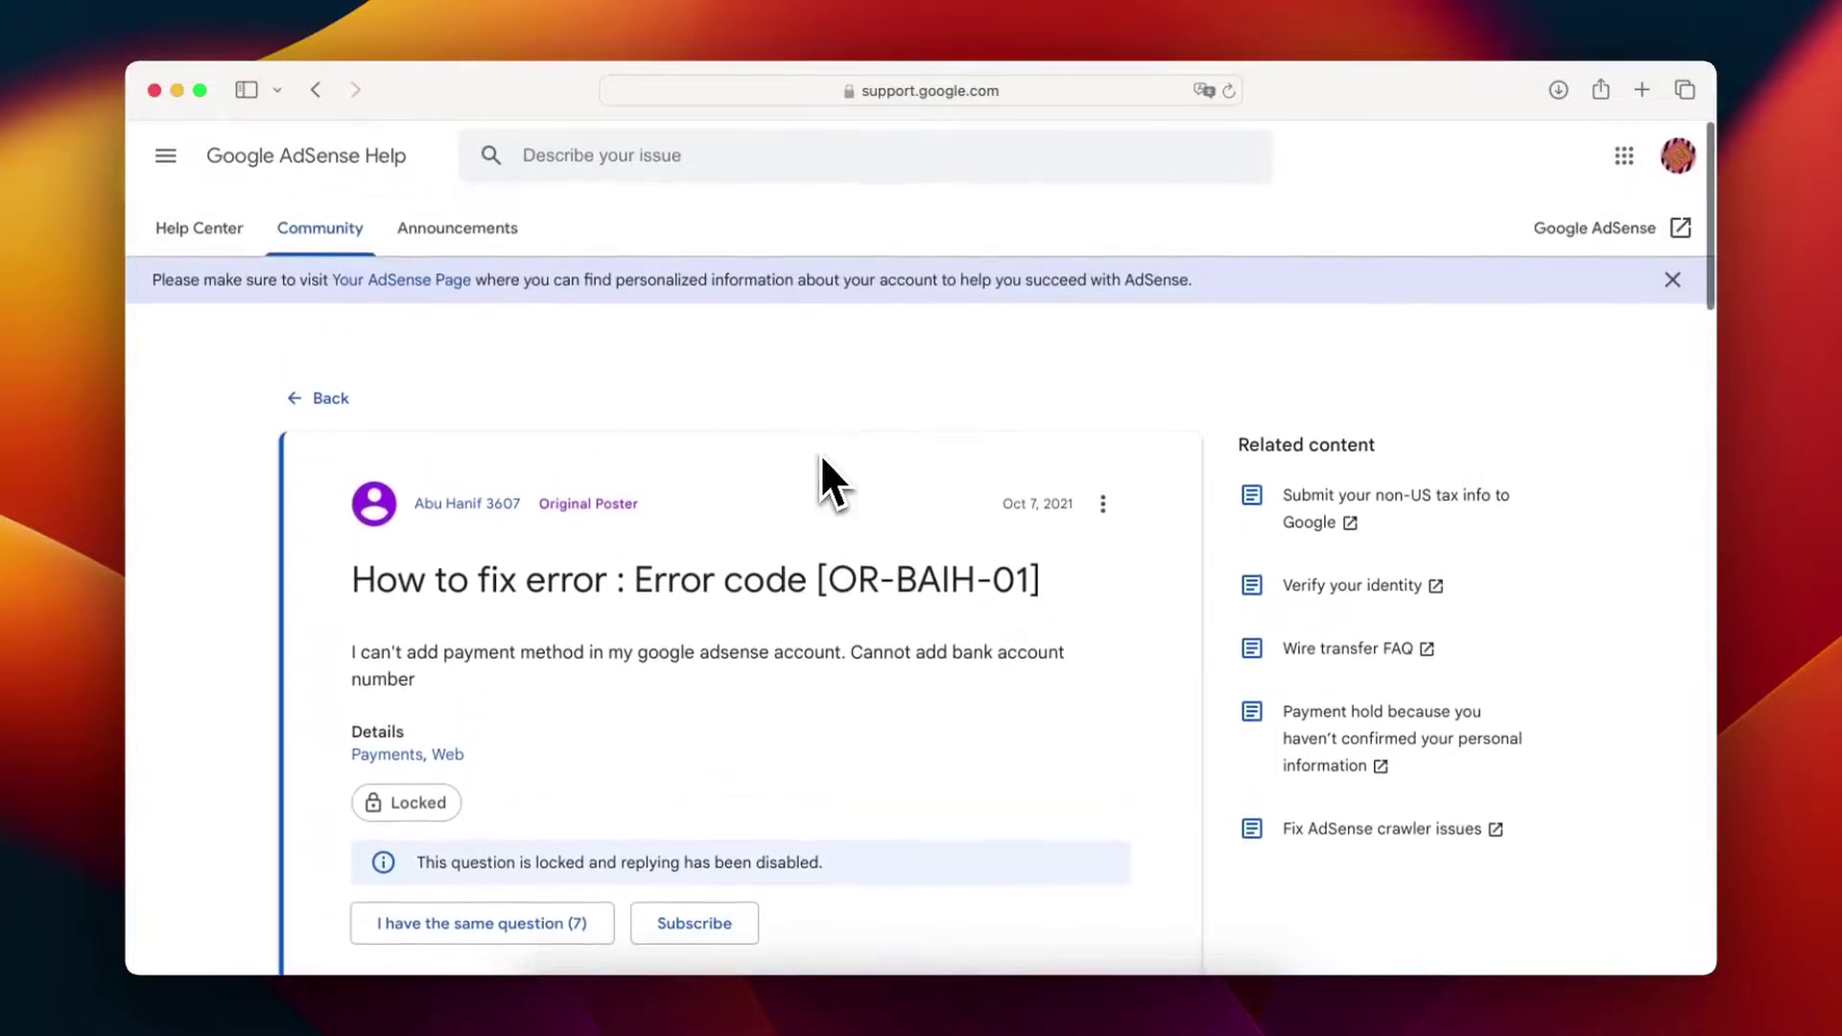
scroll(245, 164, "left", 5)
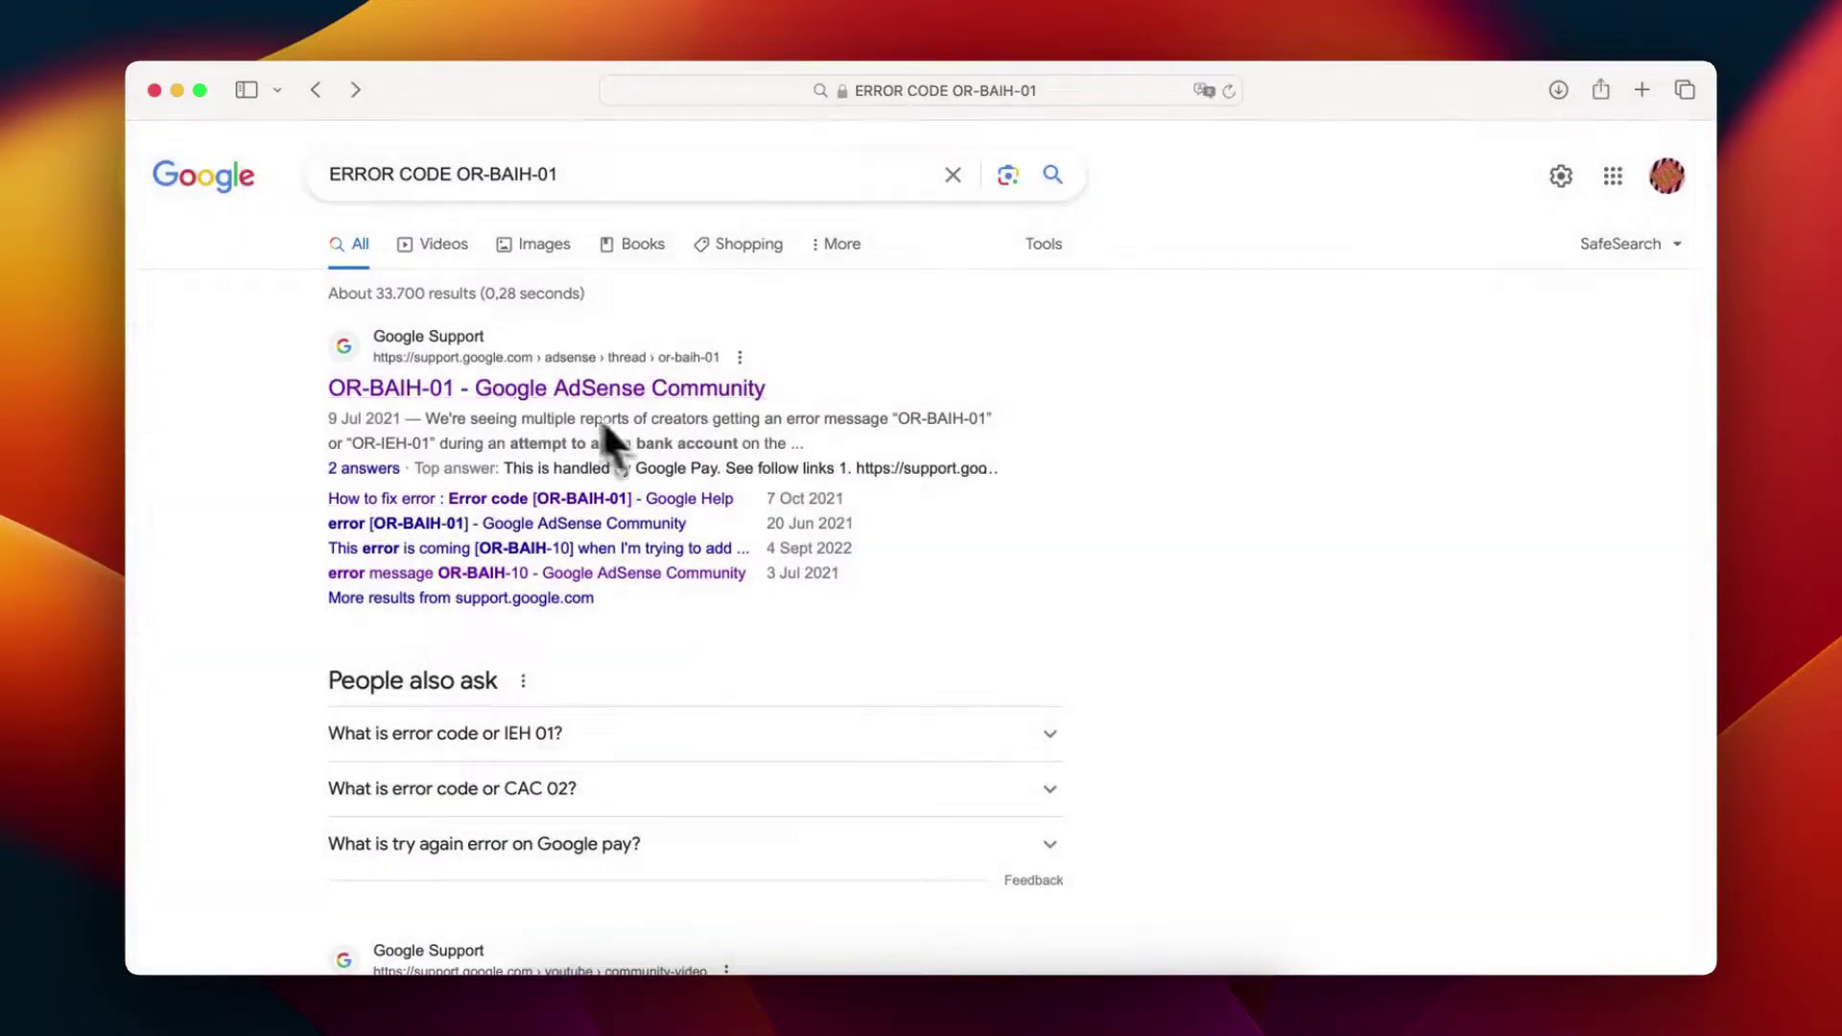
Go back to the Google homepage, search for "Google Support", and open the Google Help result.
scroll(652, 451, "down", 2)
key("super+bracketleft")
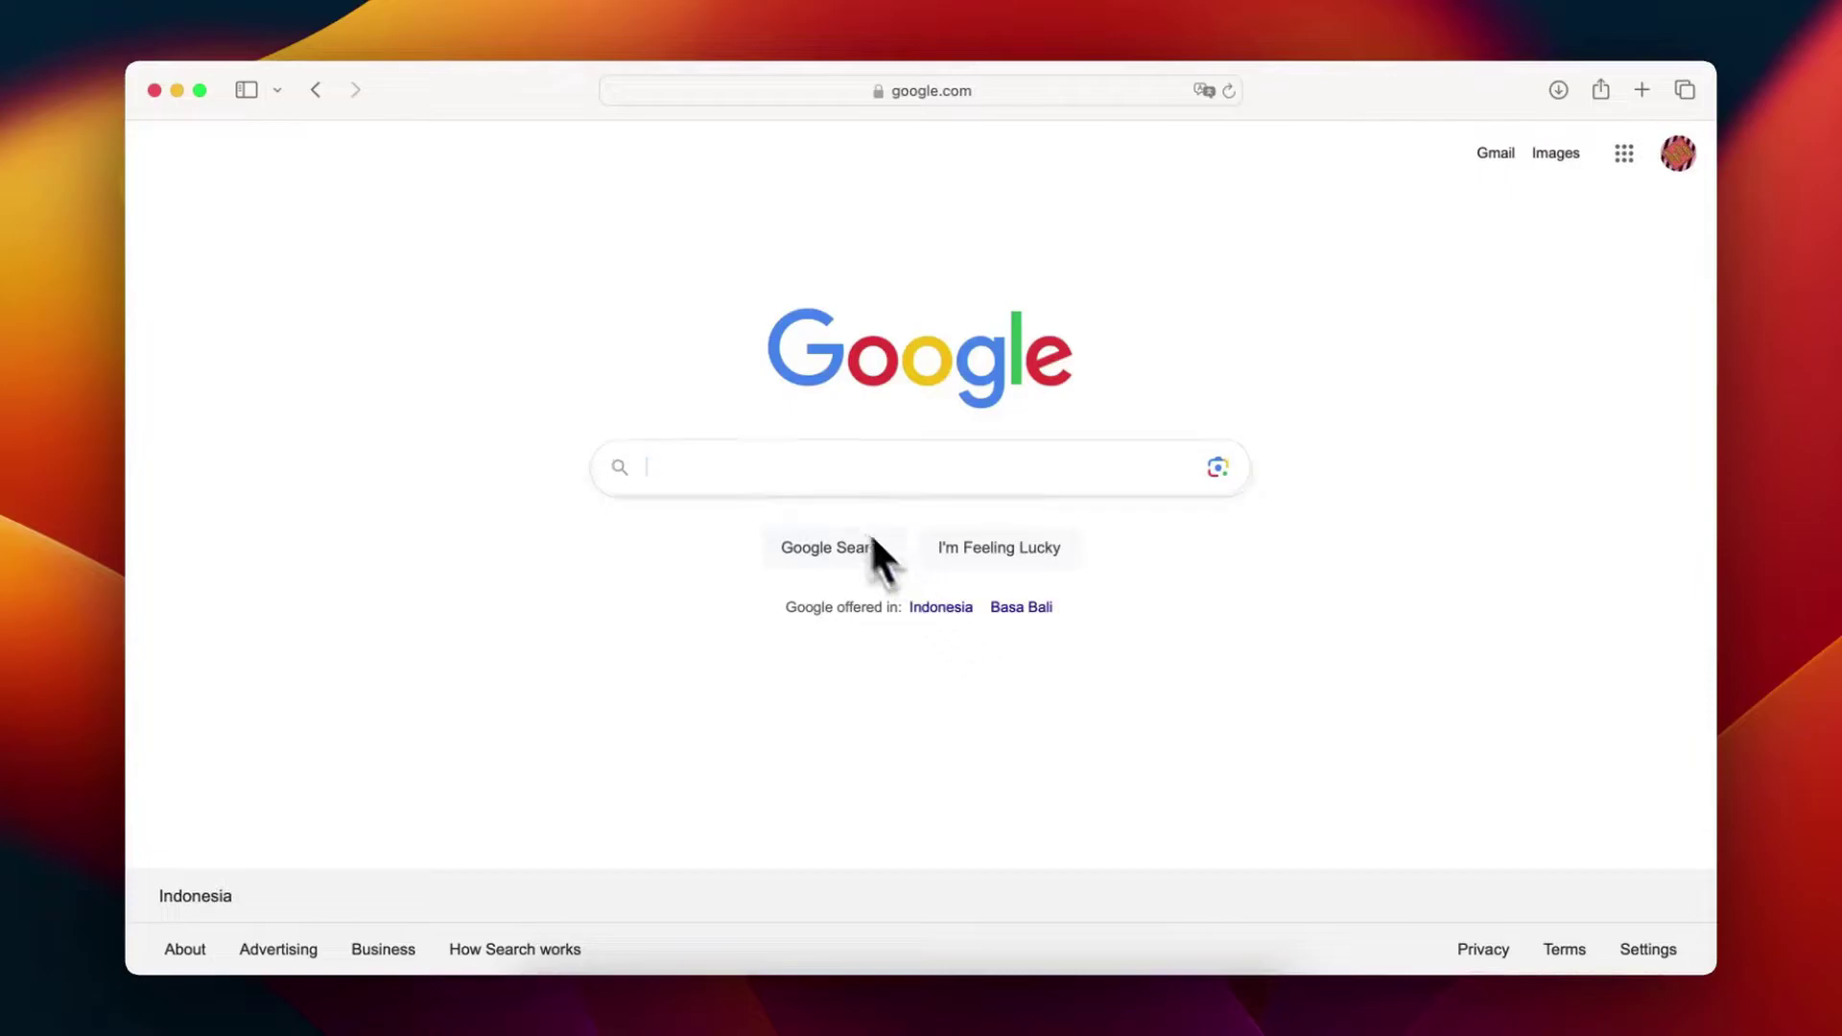
left_click(819, 471)
type("Google S")
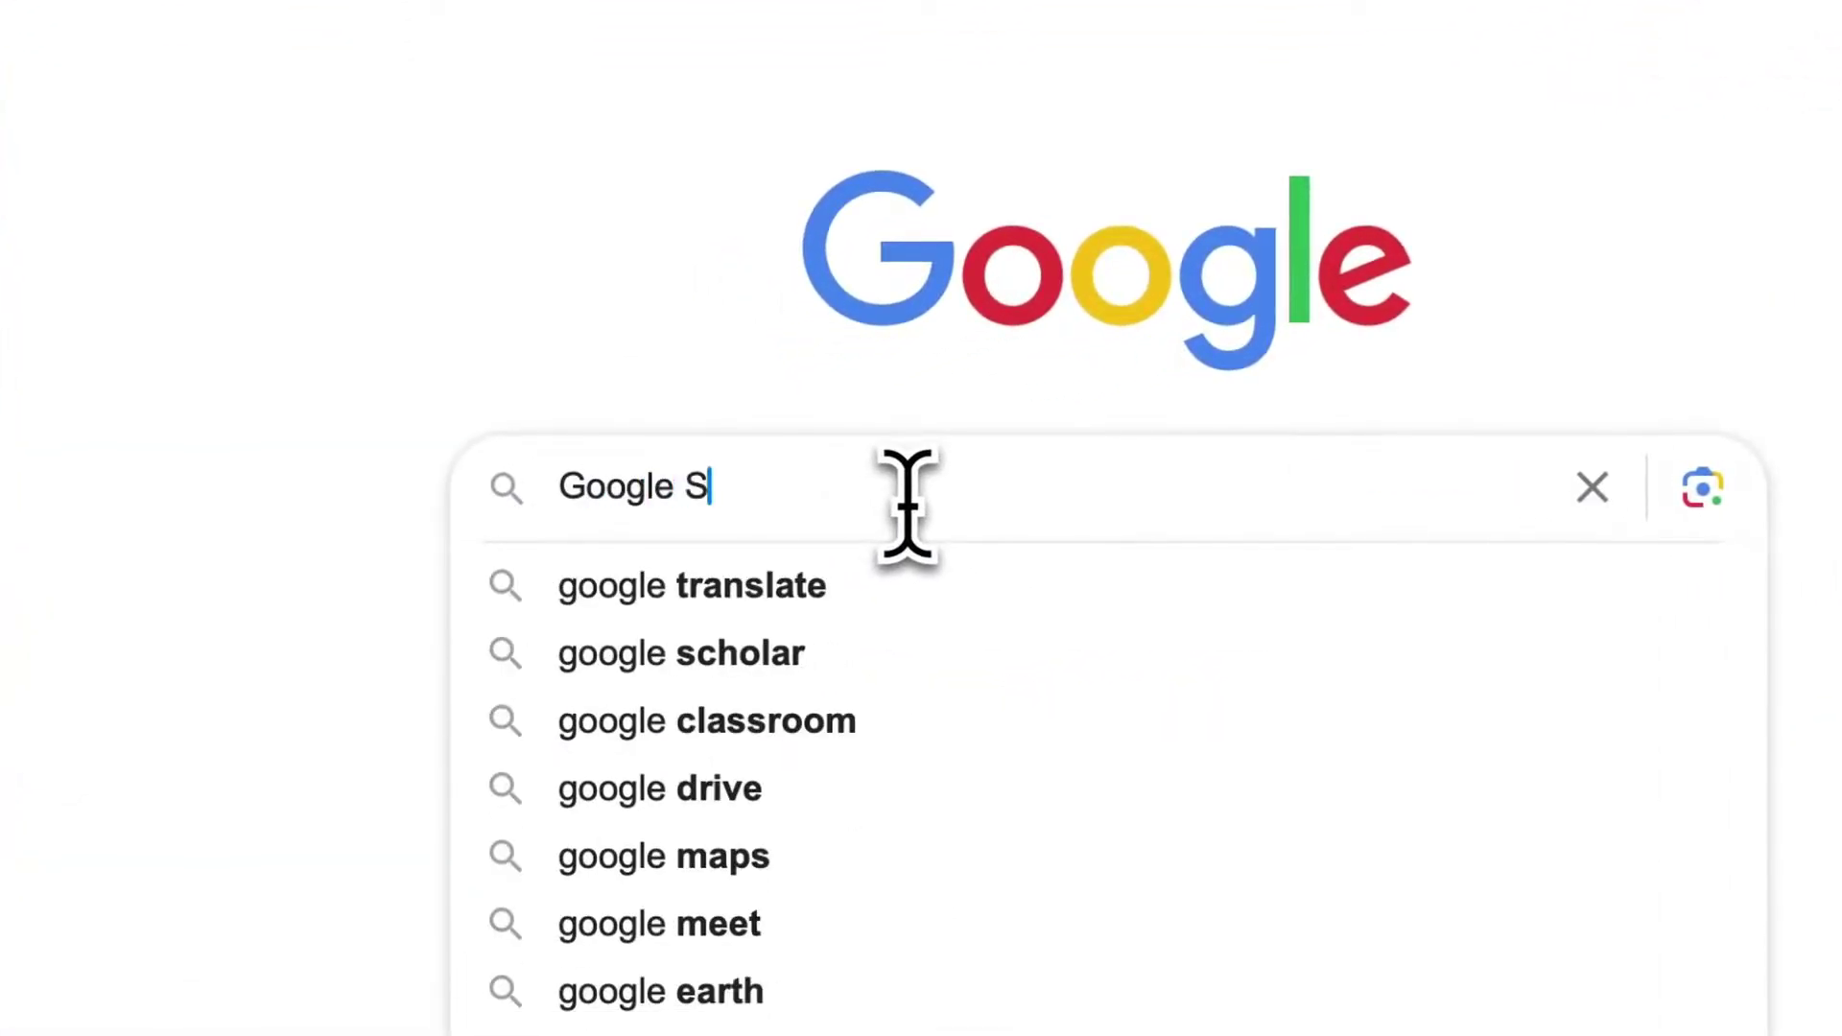
type("upport")
key("Return")
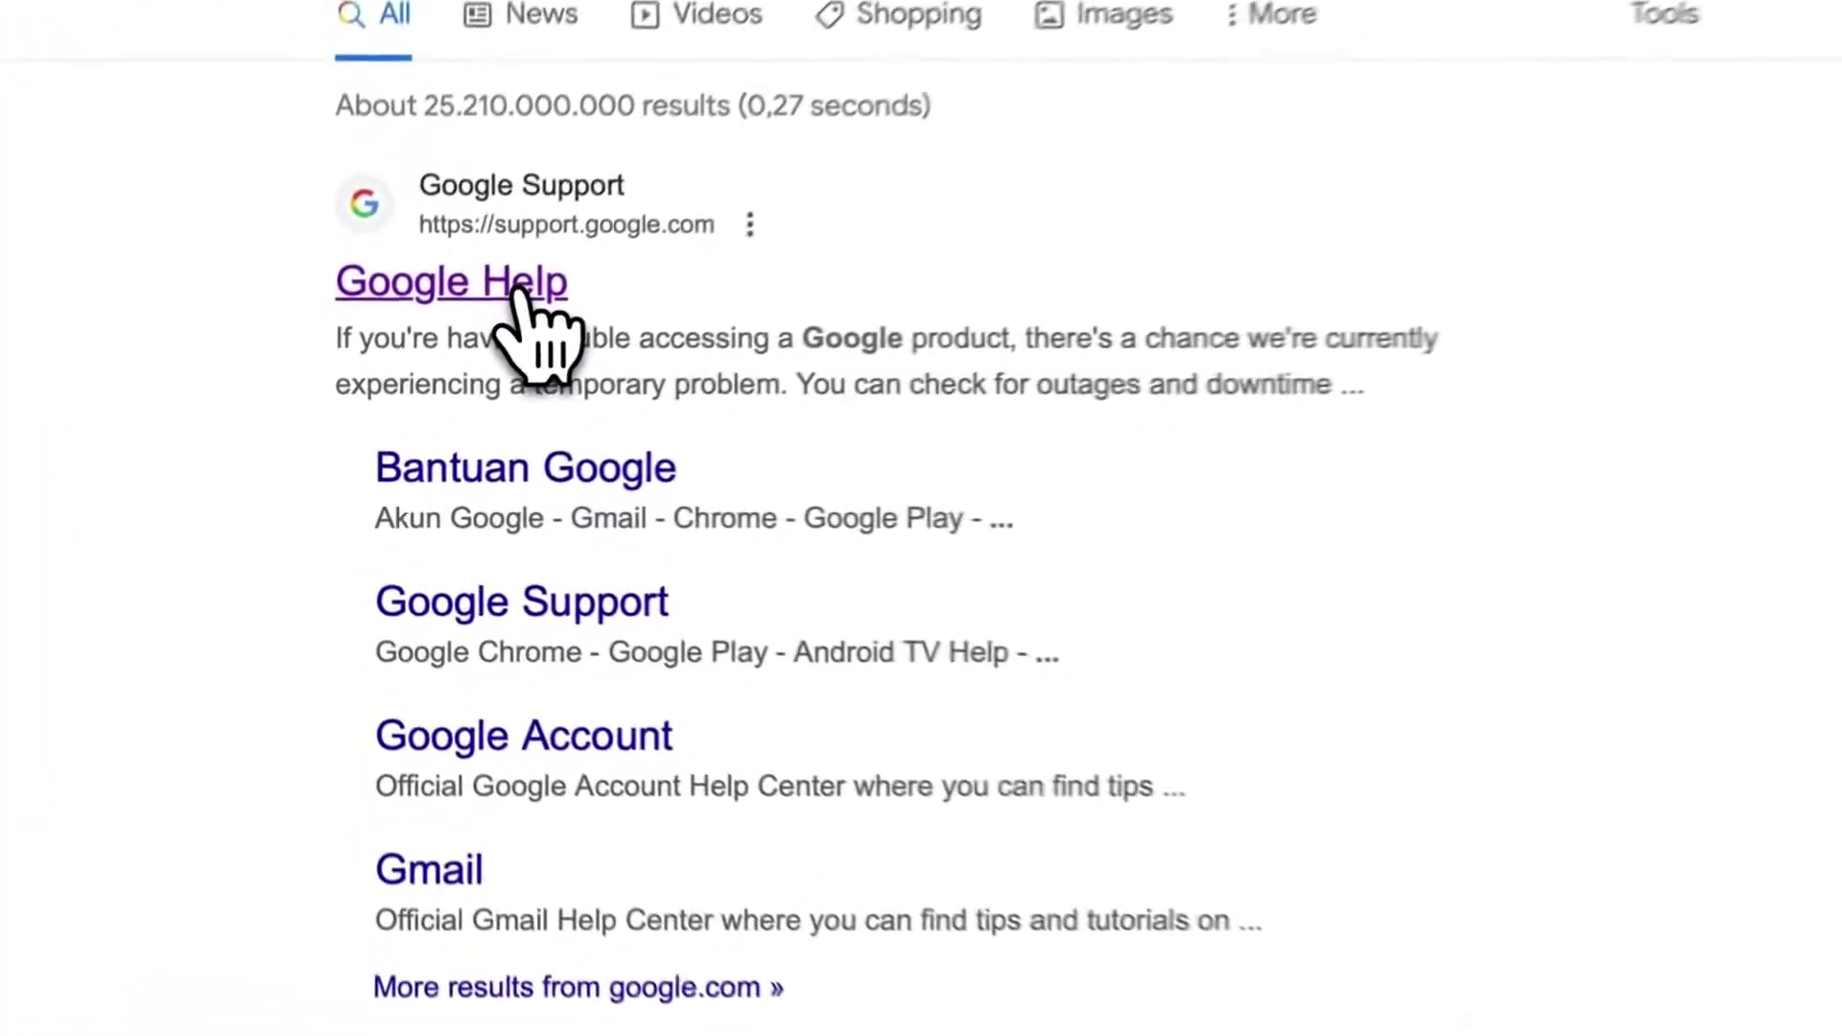
left_click(422, 389)
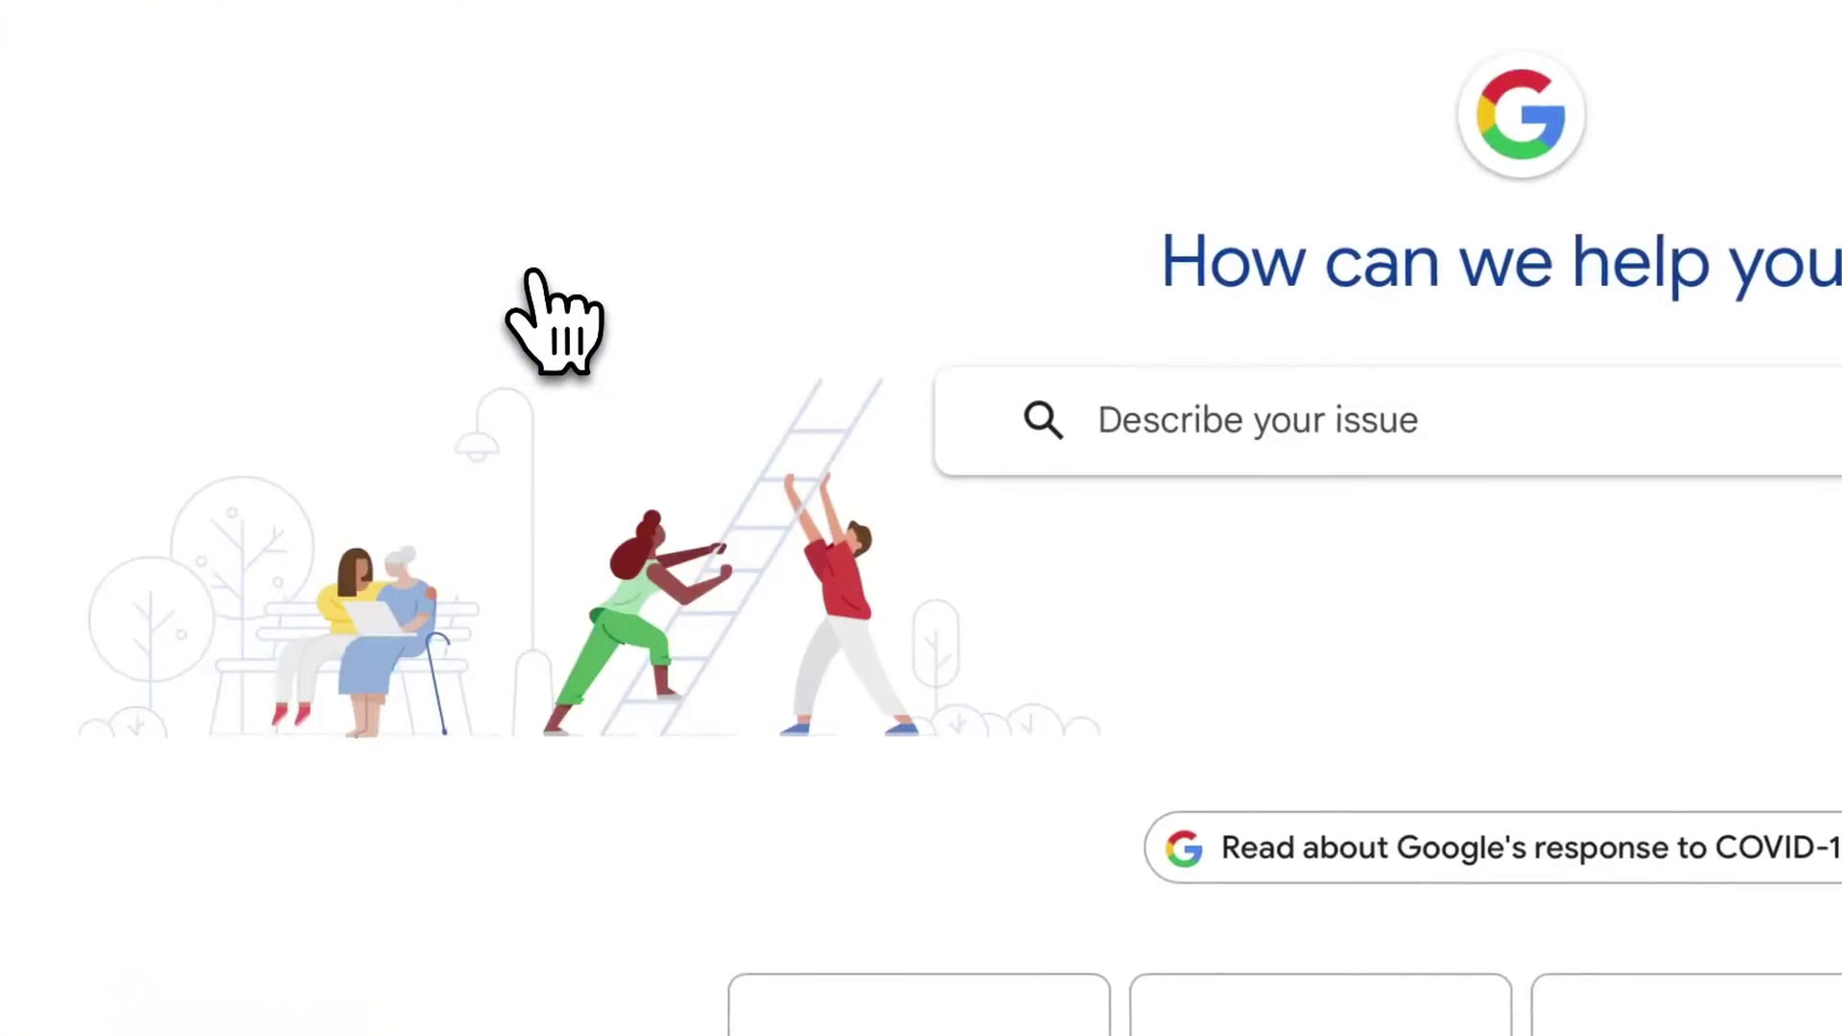
Expand the full list of Google products and open the Payments center help from the Developer section.
scroll(739, 546, "down", 15)
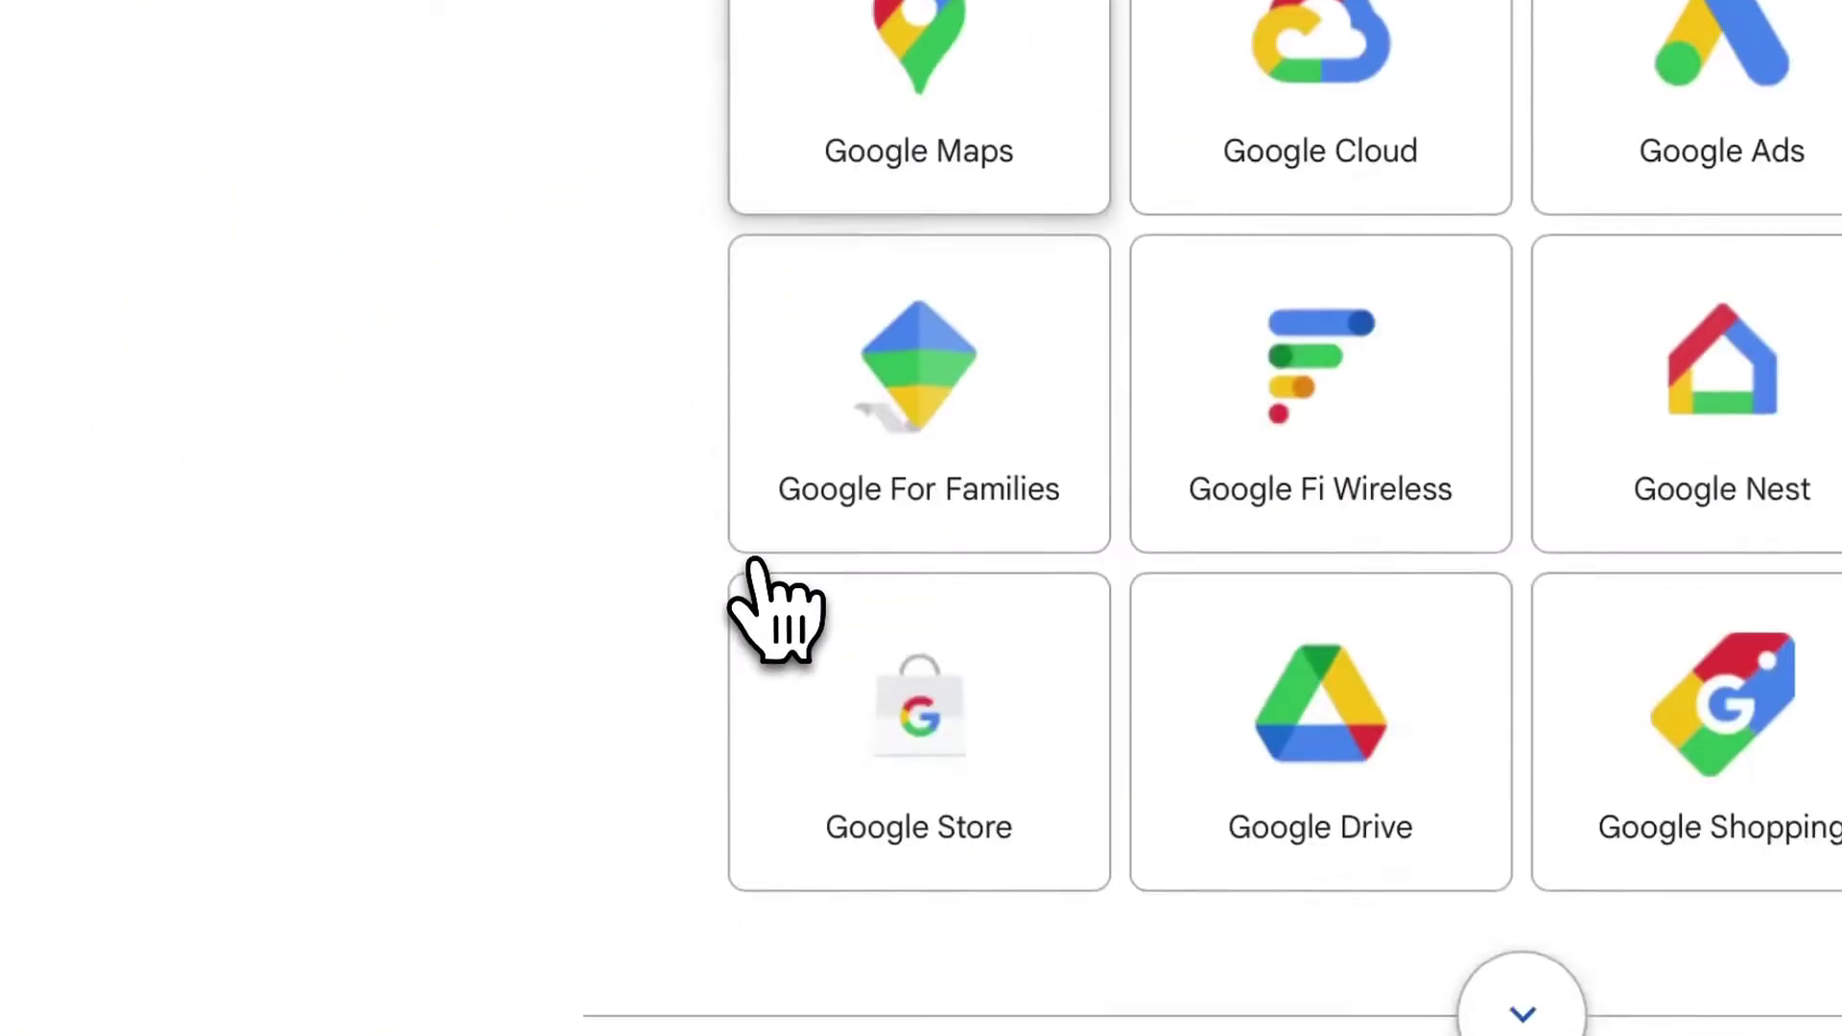
left_click(1530, 869)
scroll(1583, 845, "down", 15)
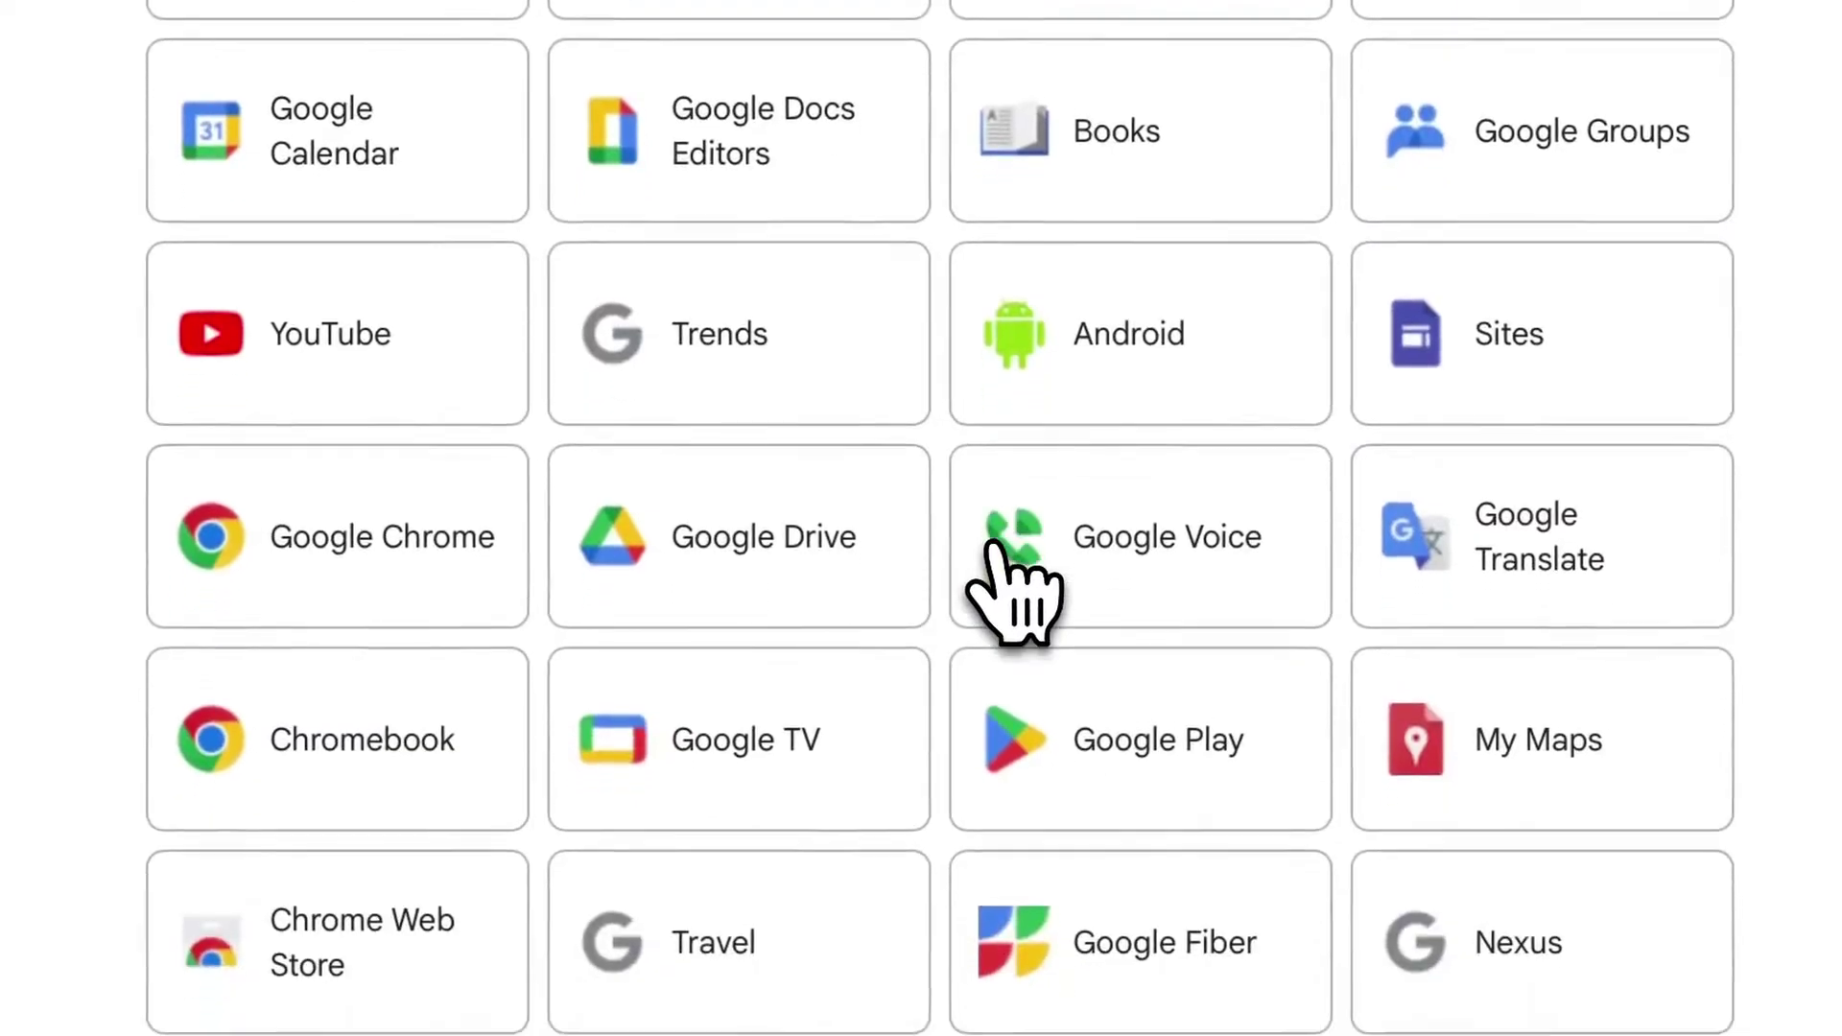
scroll(1008, 585, "down", 15)
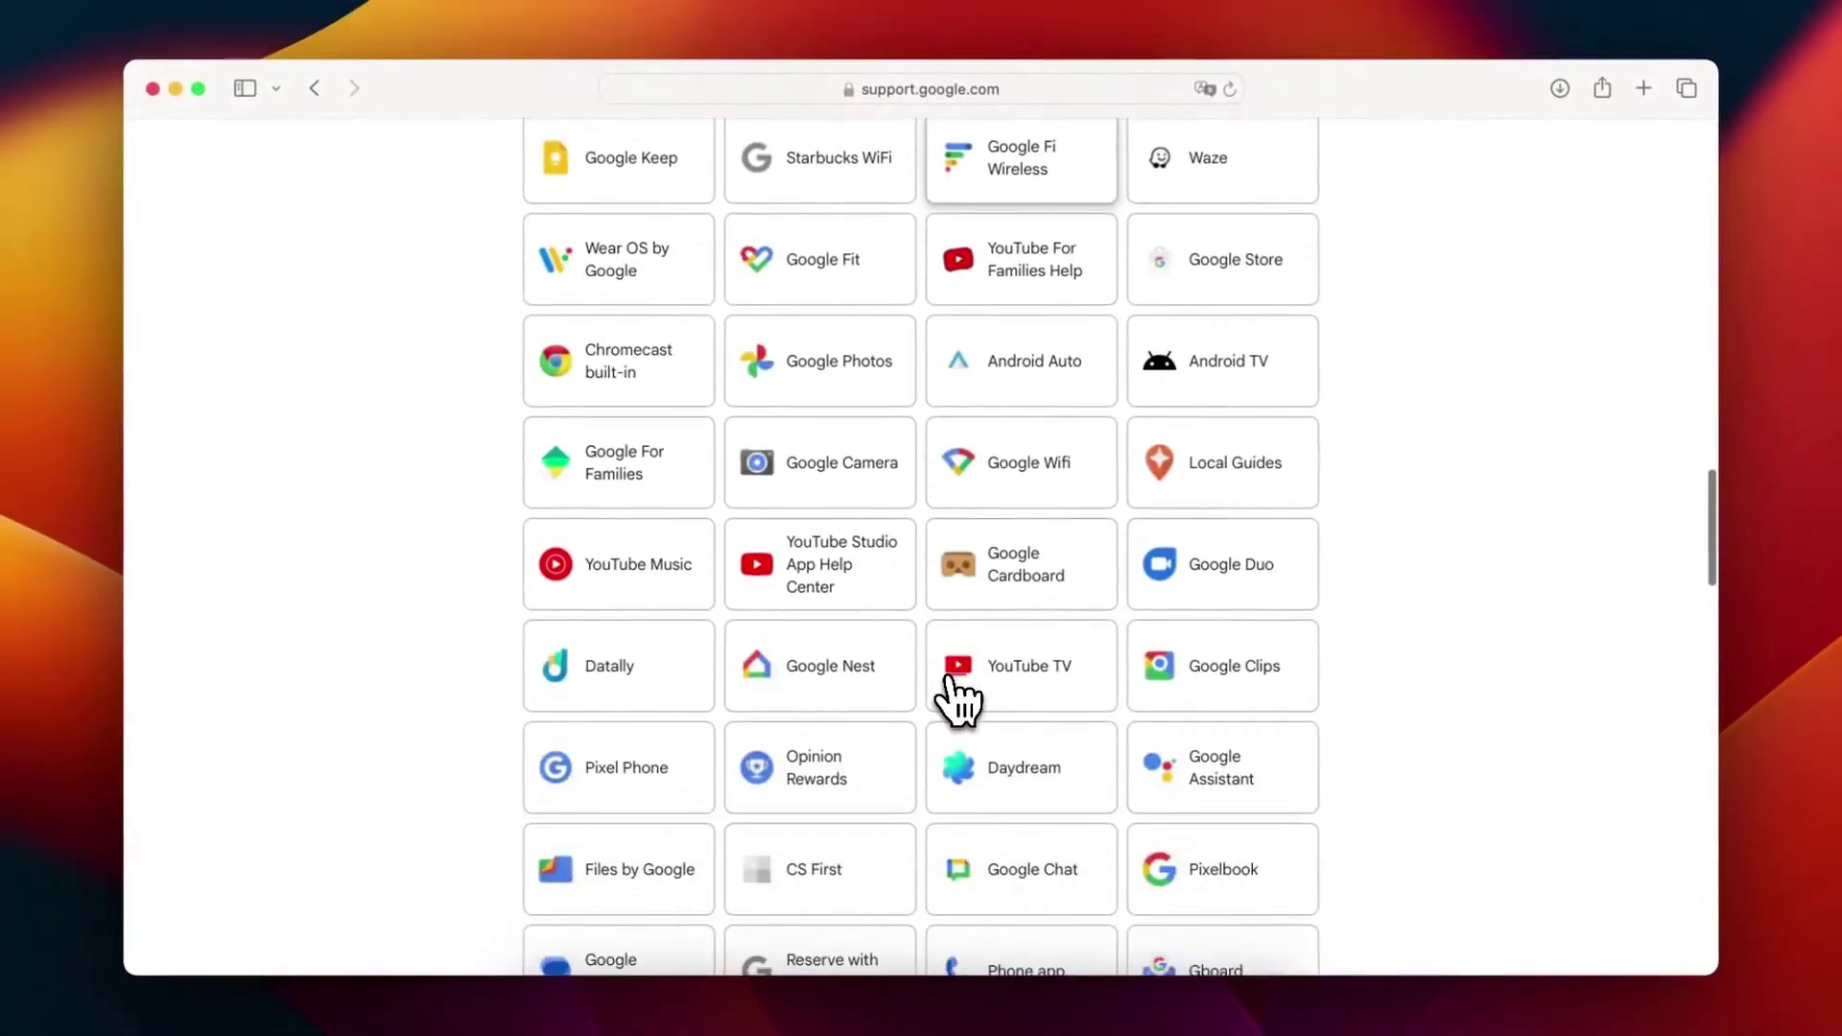
scroll(957, 700, "down", 20)
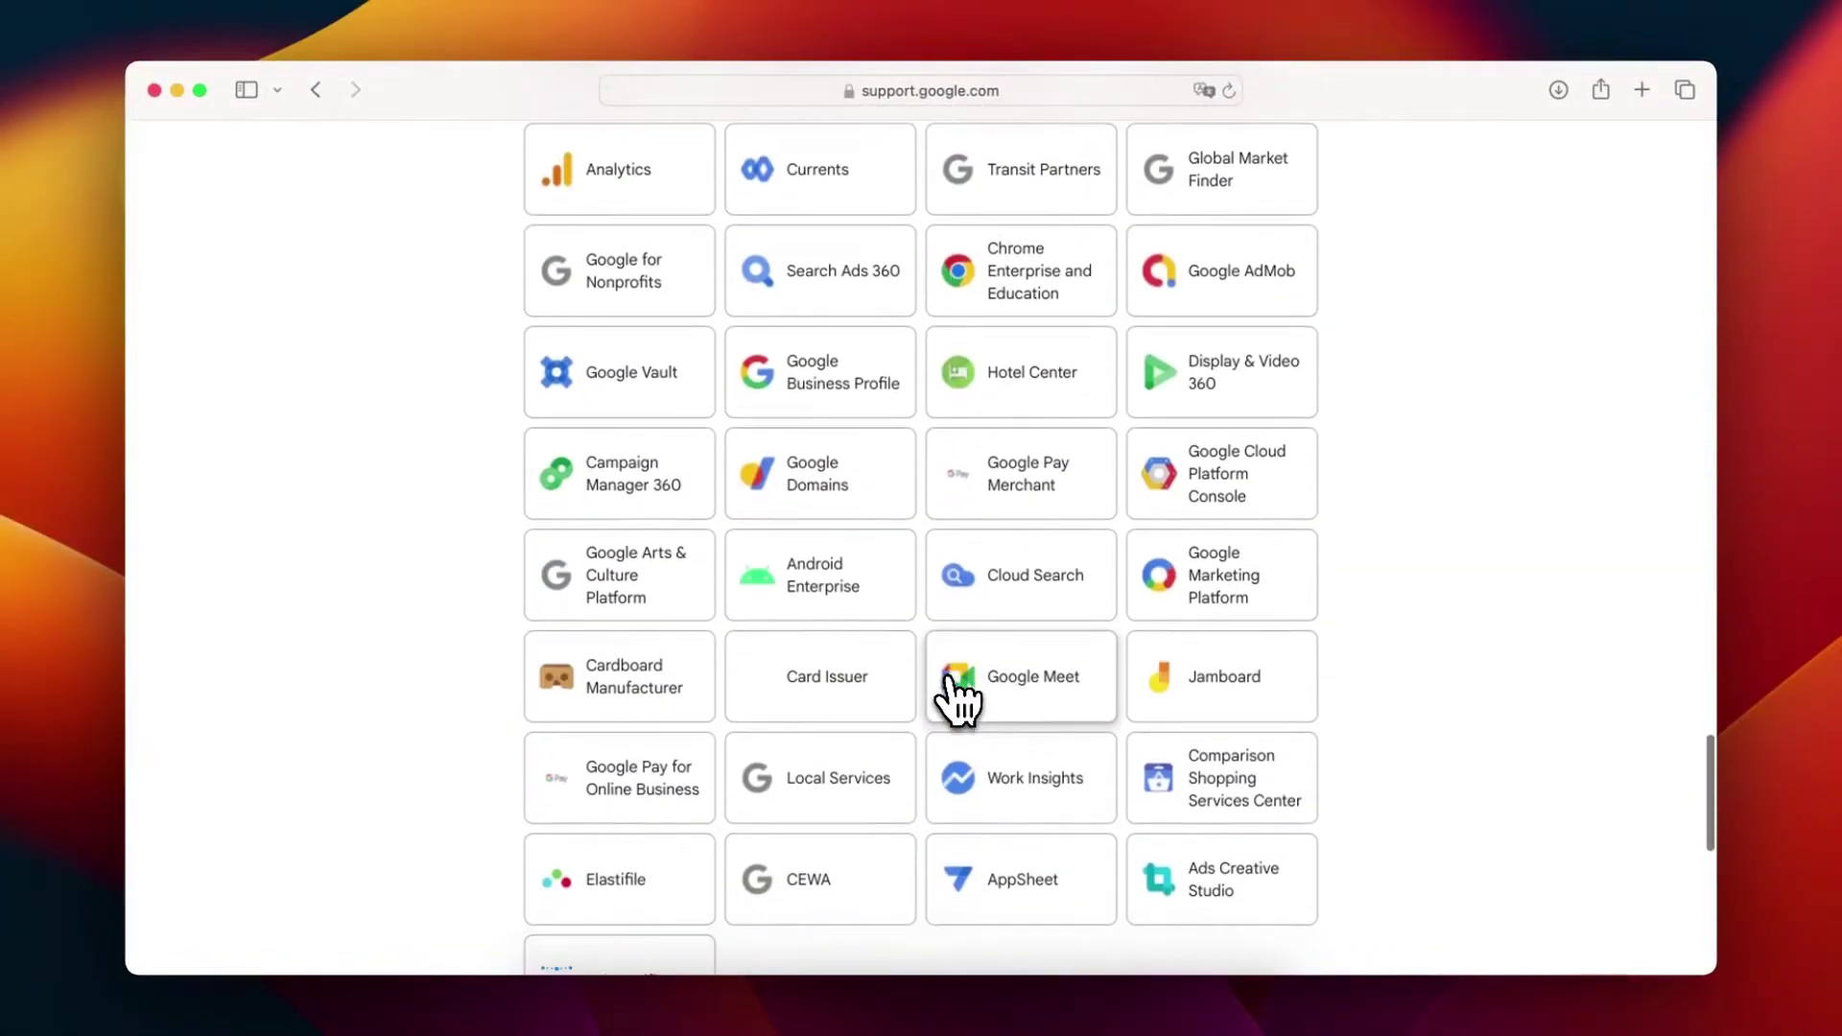
scroll(962, 652, "up", 3)
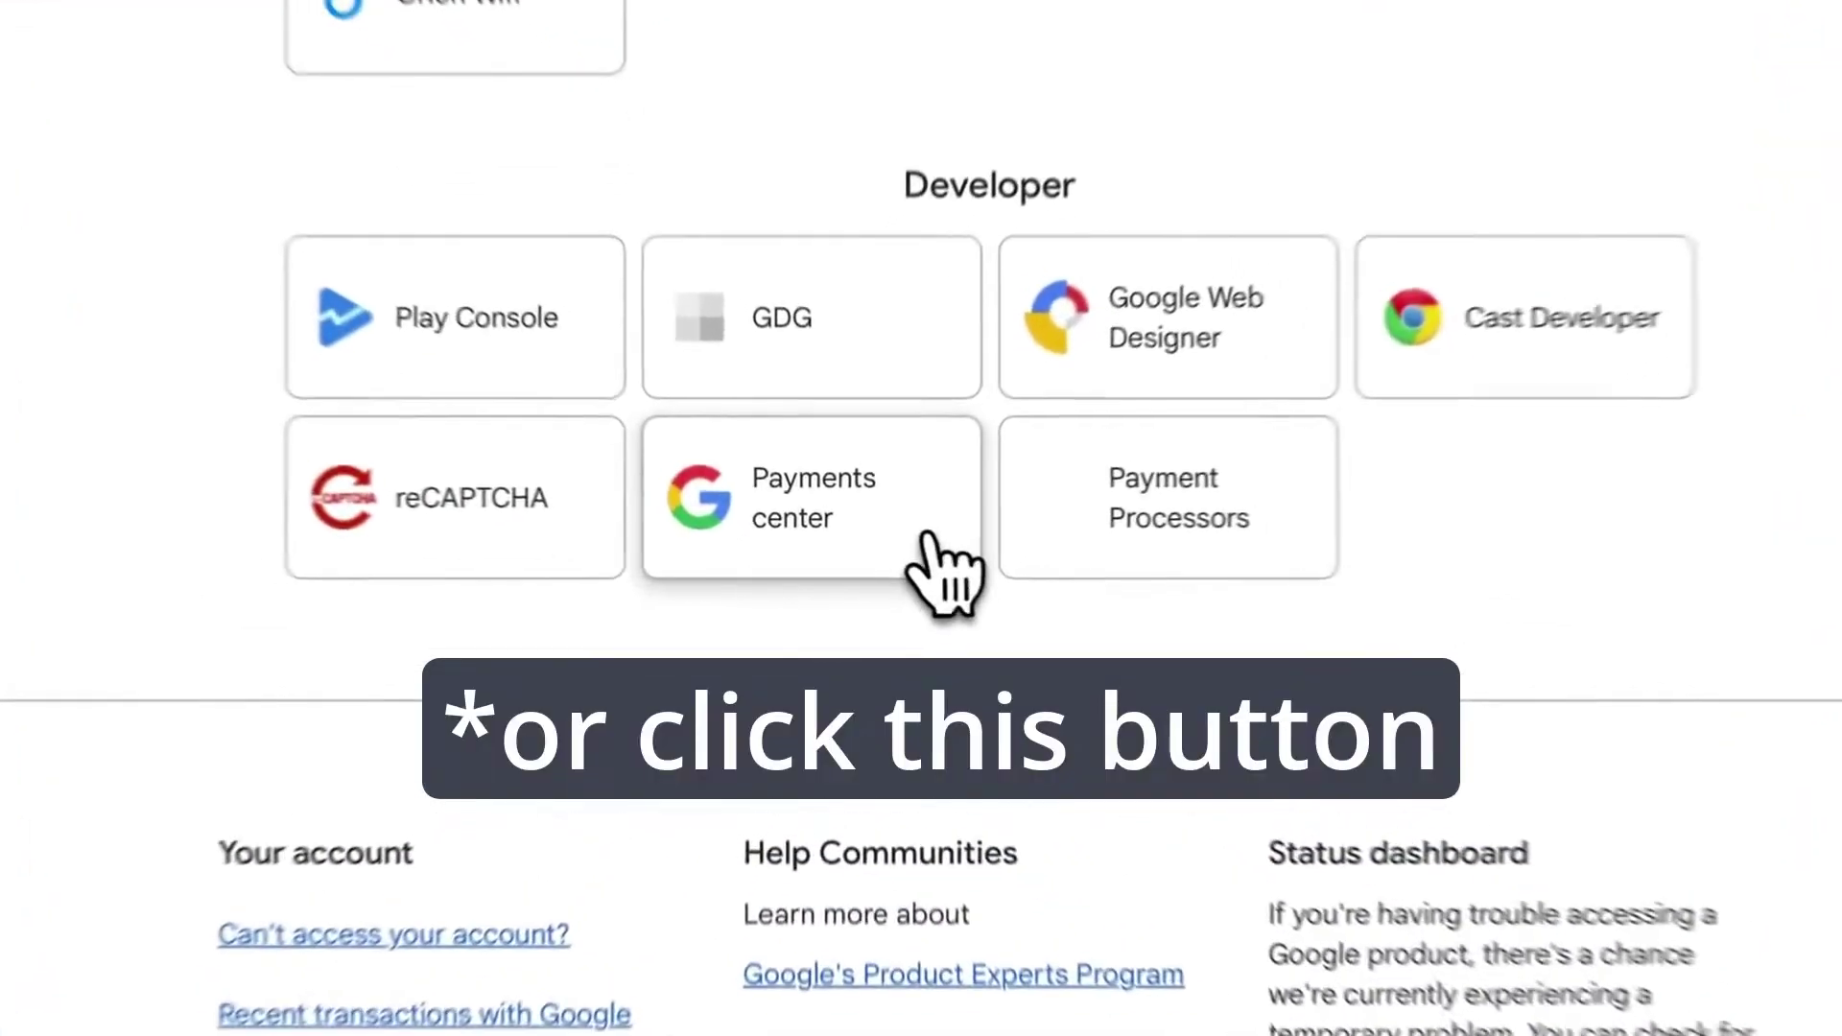
left_click(924, 537)
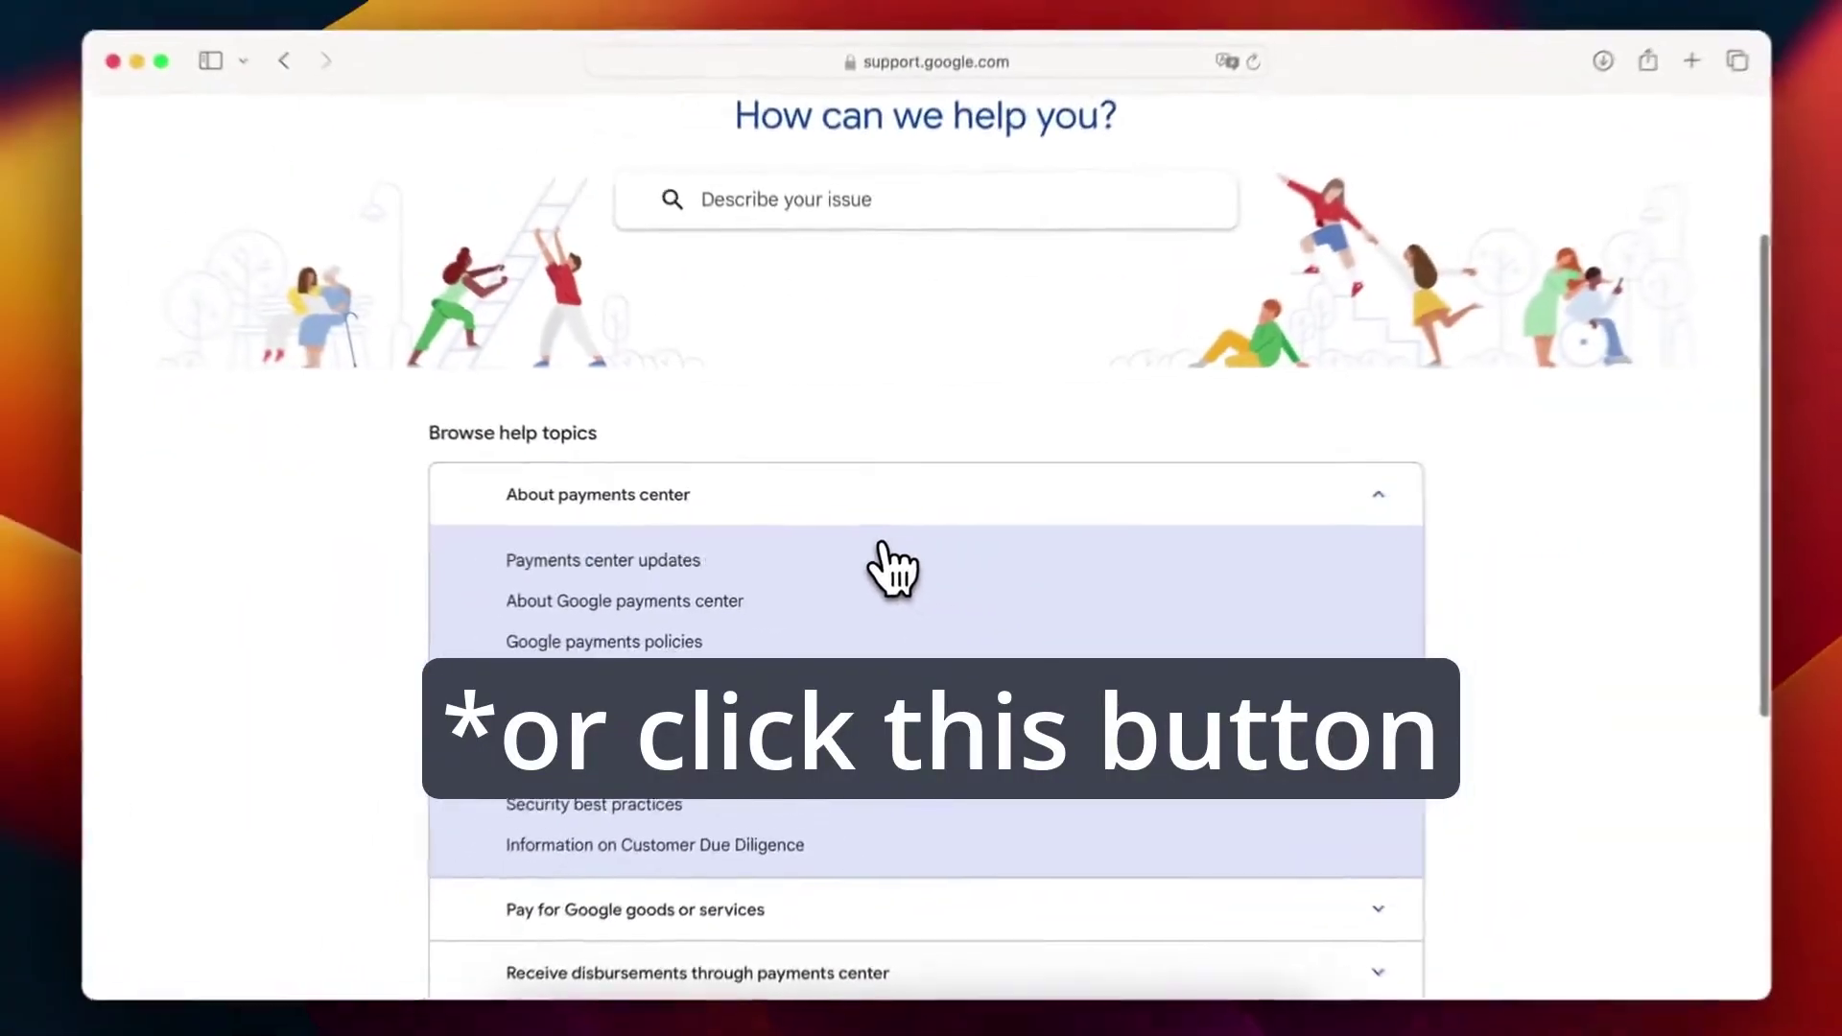
Open the Contact us form and submit "Error Code OR-BAIH-01" as the issue to get help with.
scroll(918, 537, "down", 5)
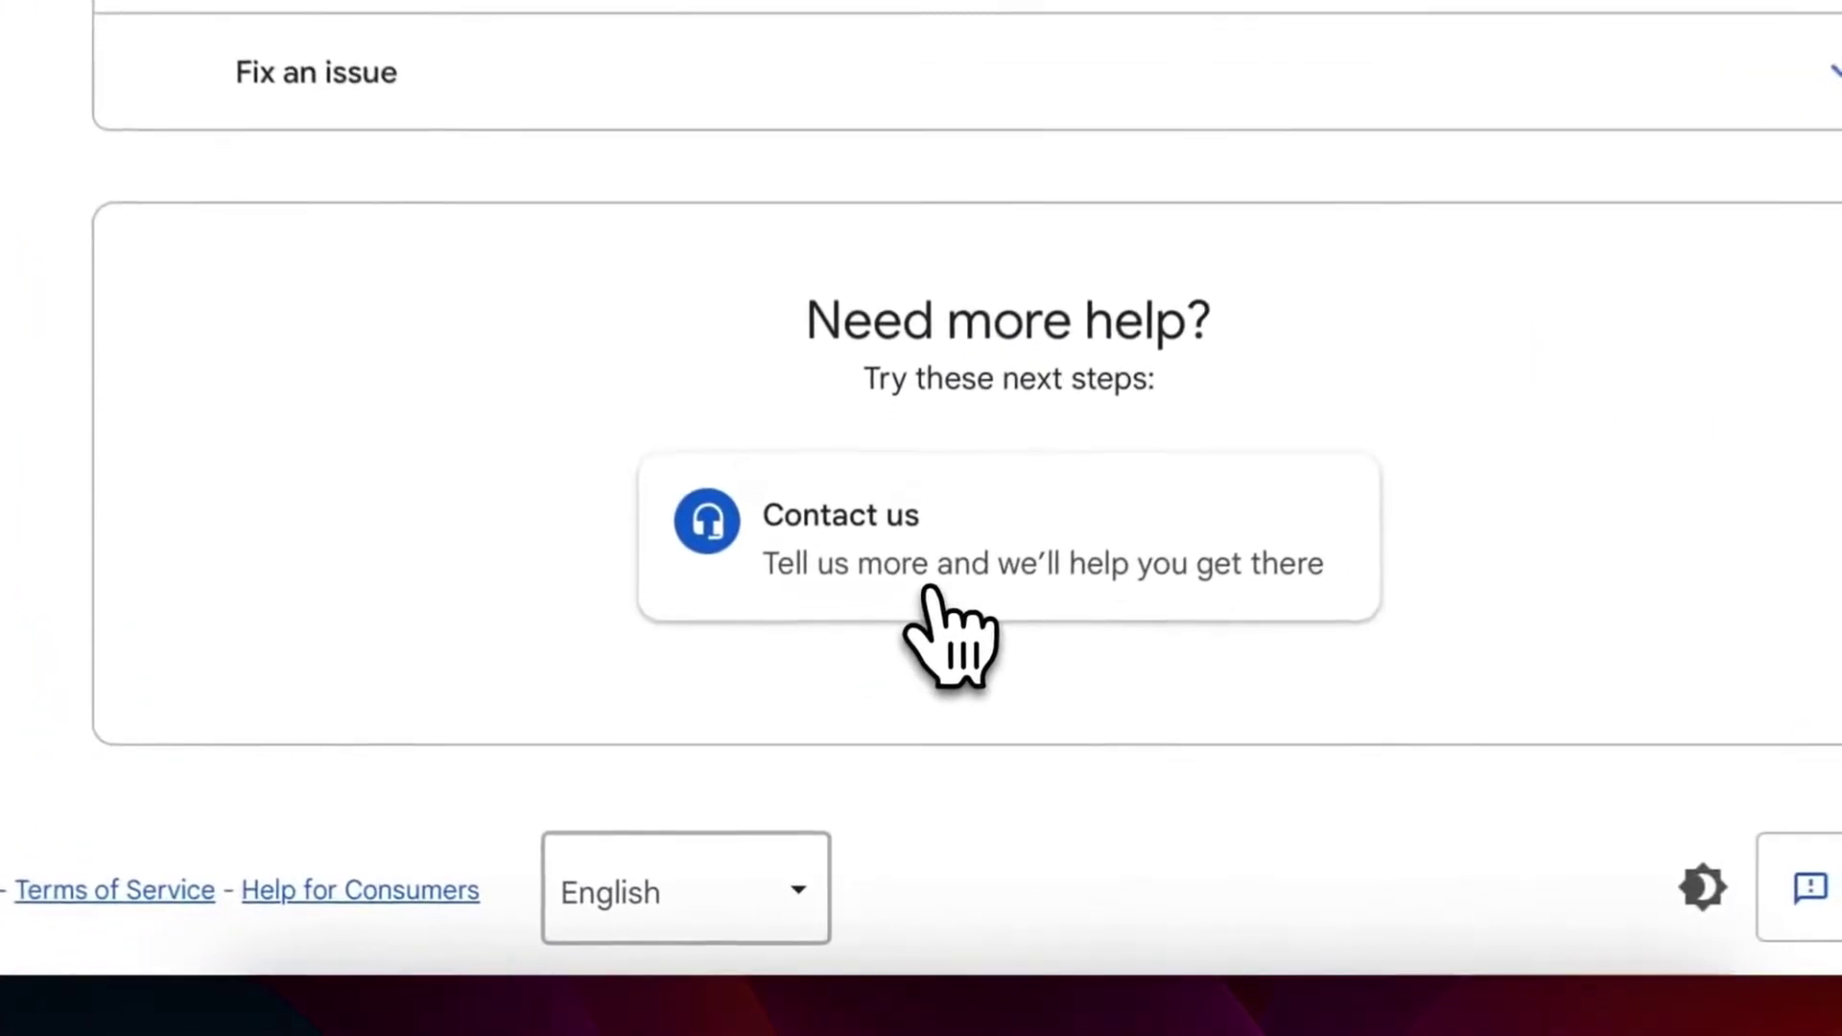
left_click(897, 762)
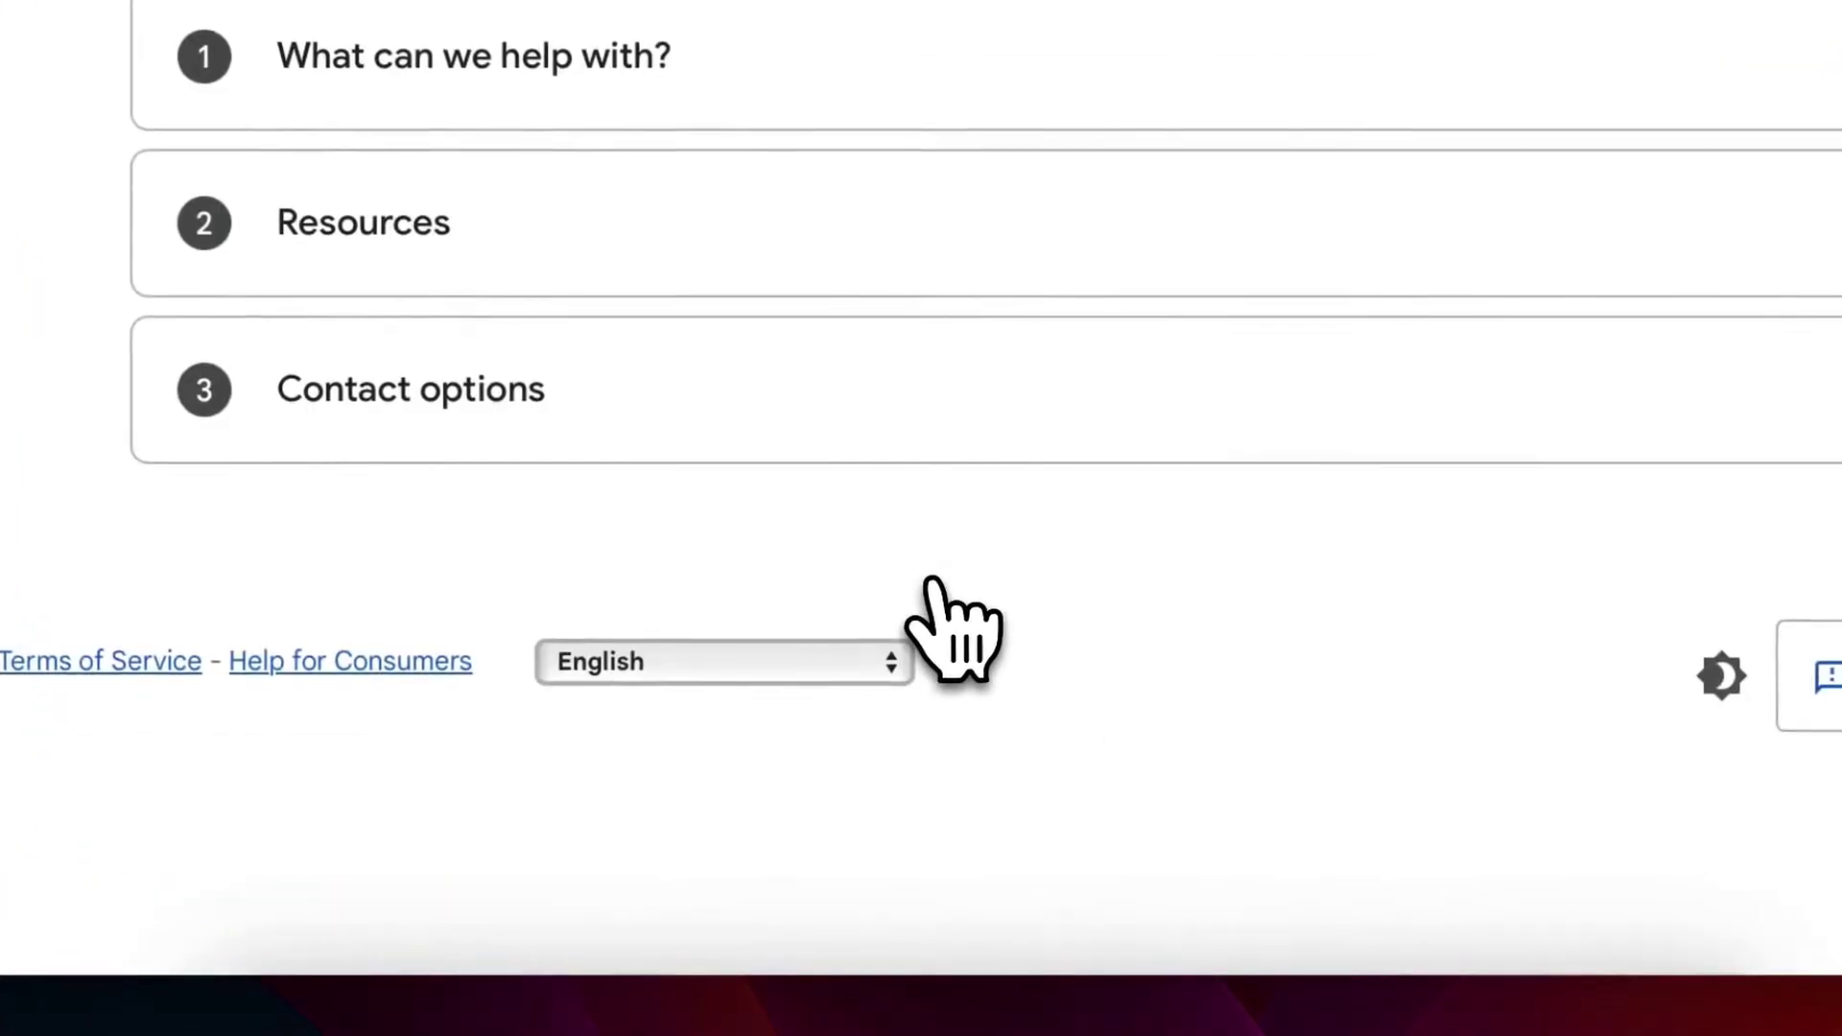
type("E")
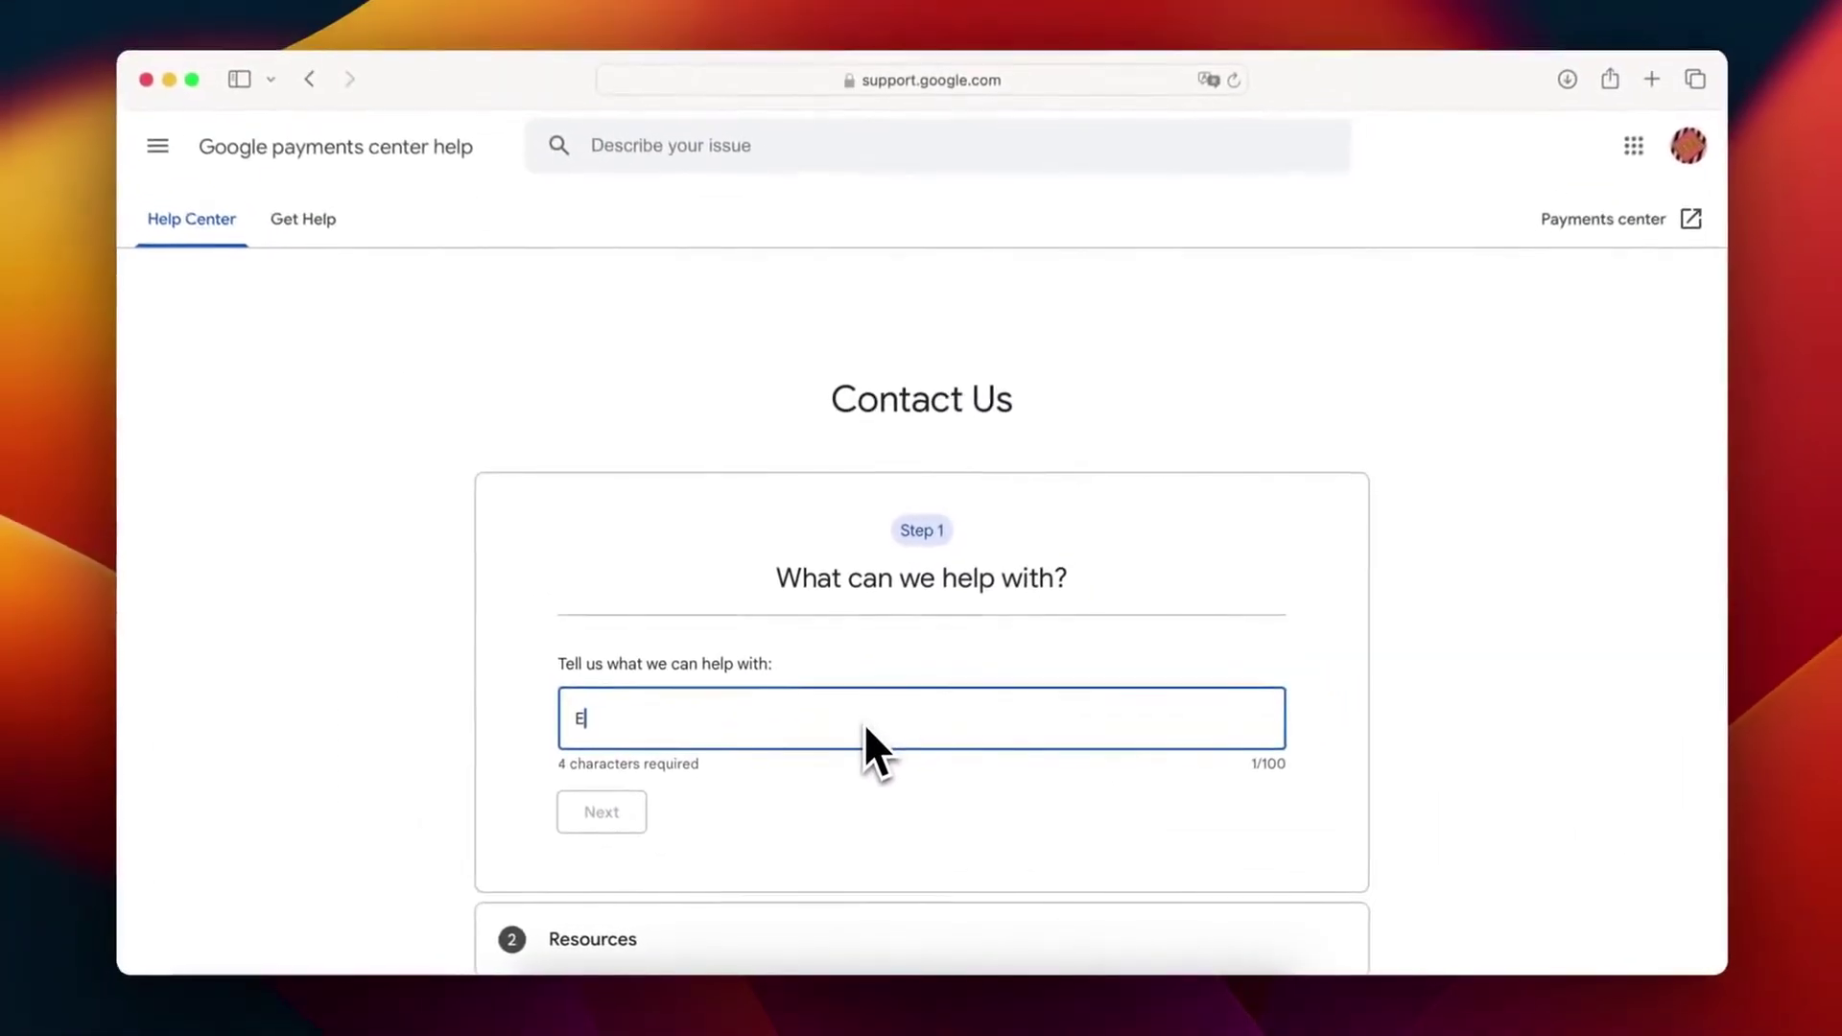
type("rror Code ")
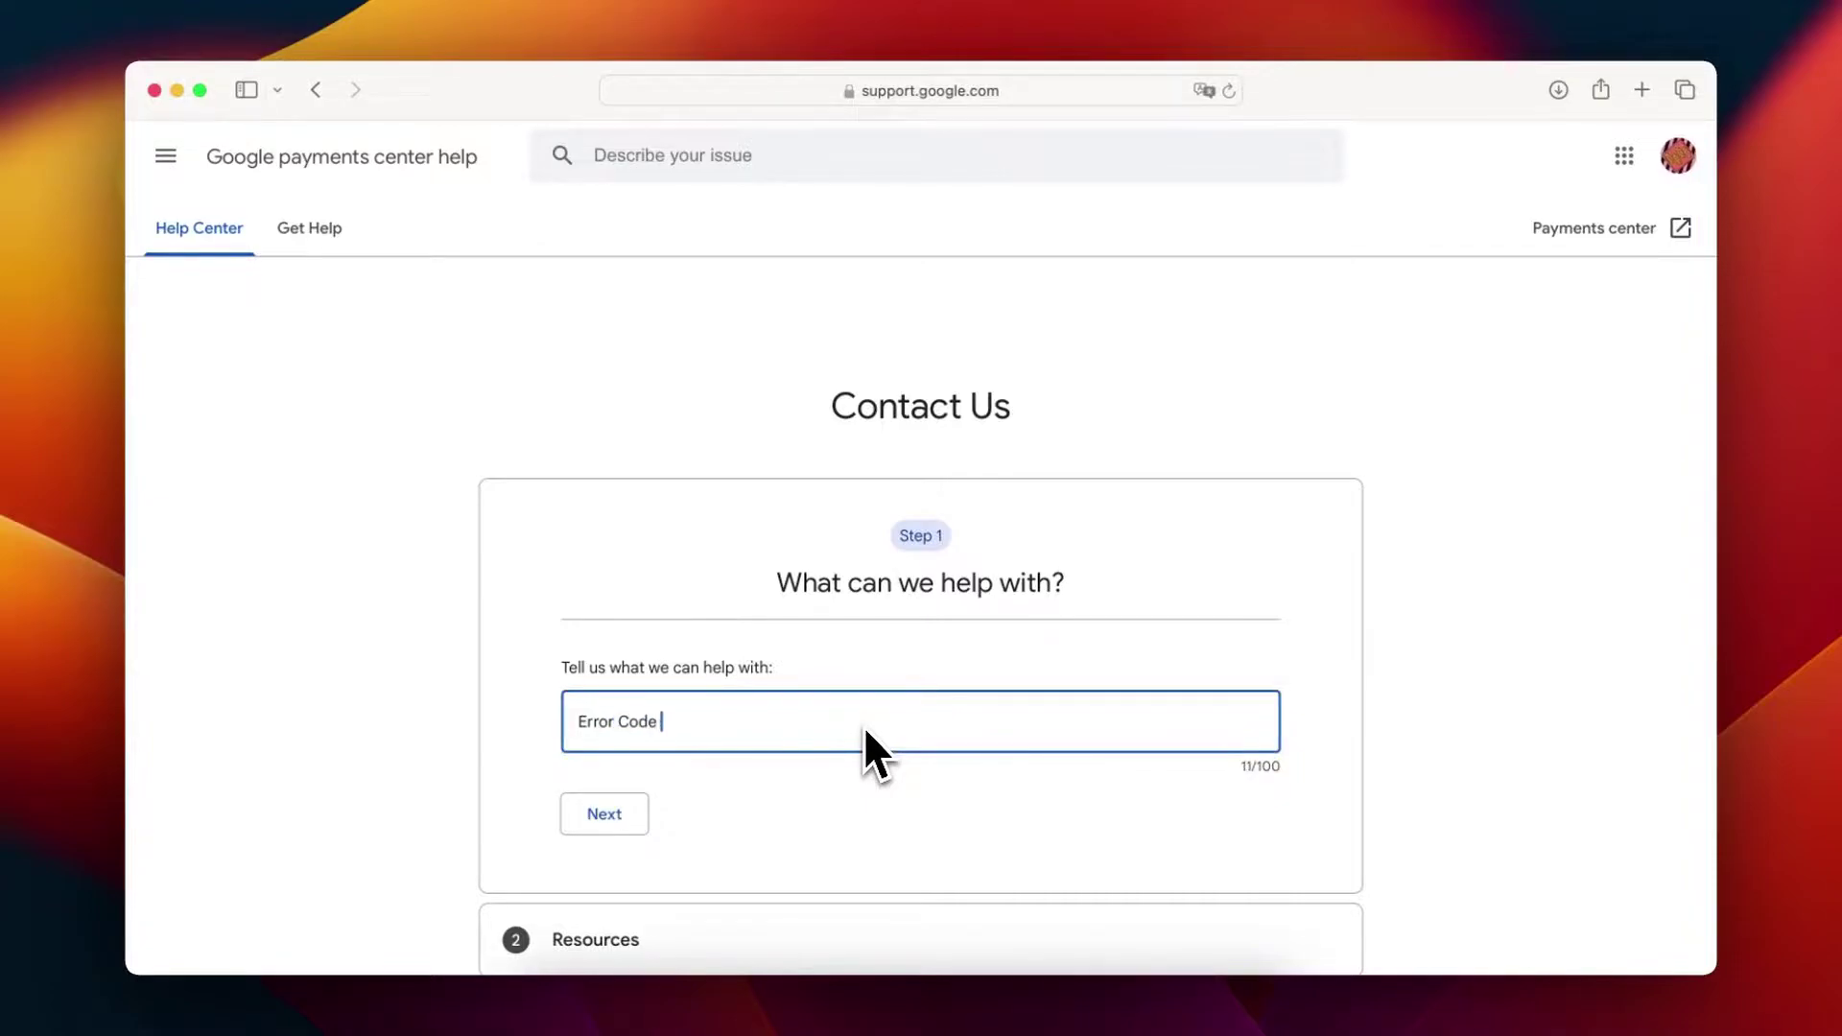
type("OR-BAIH-01")
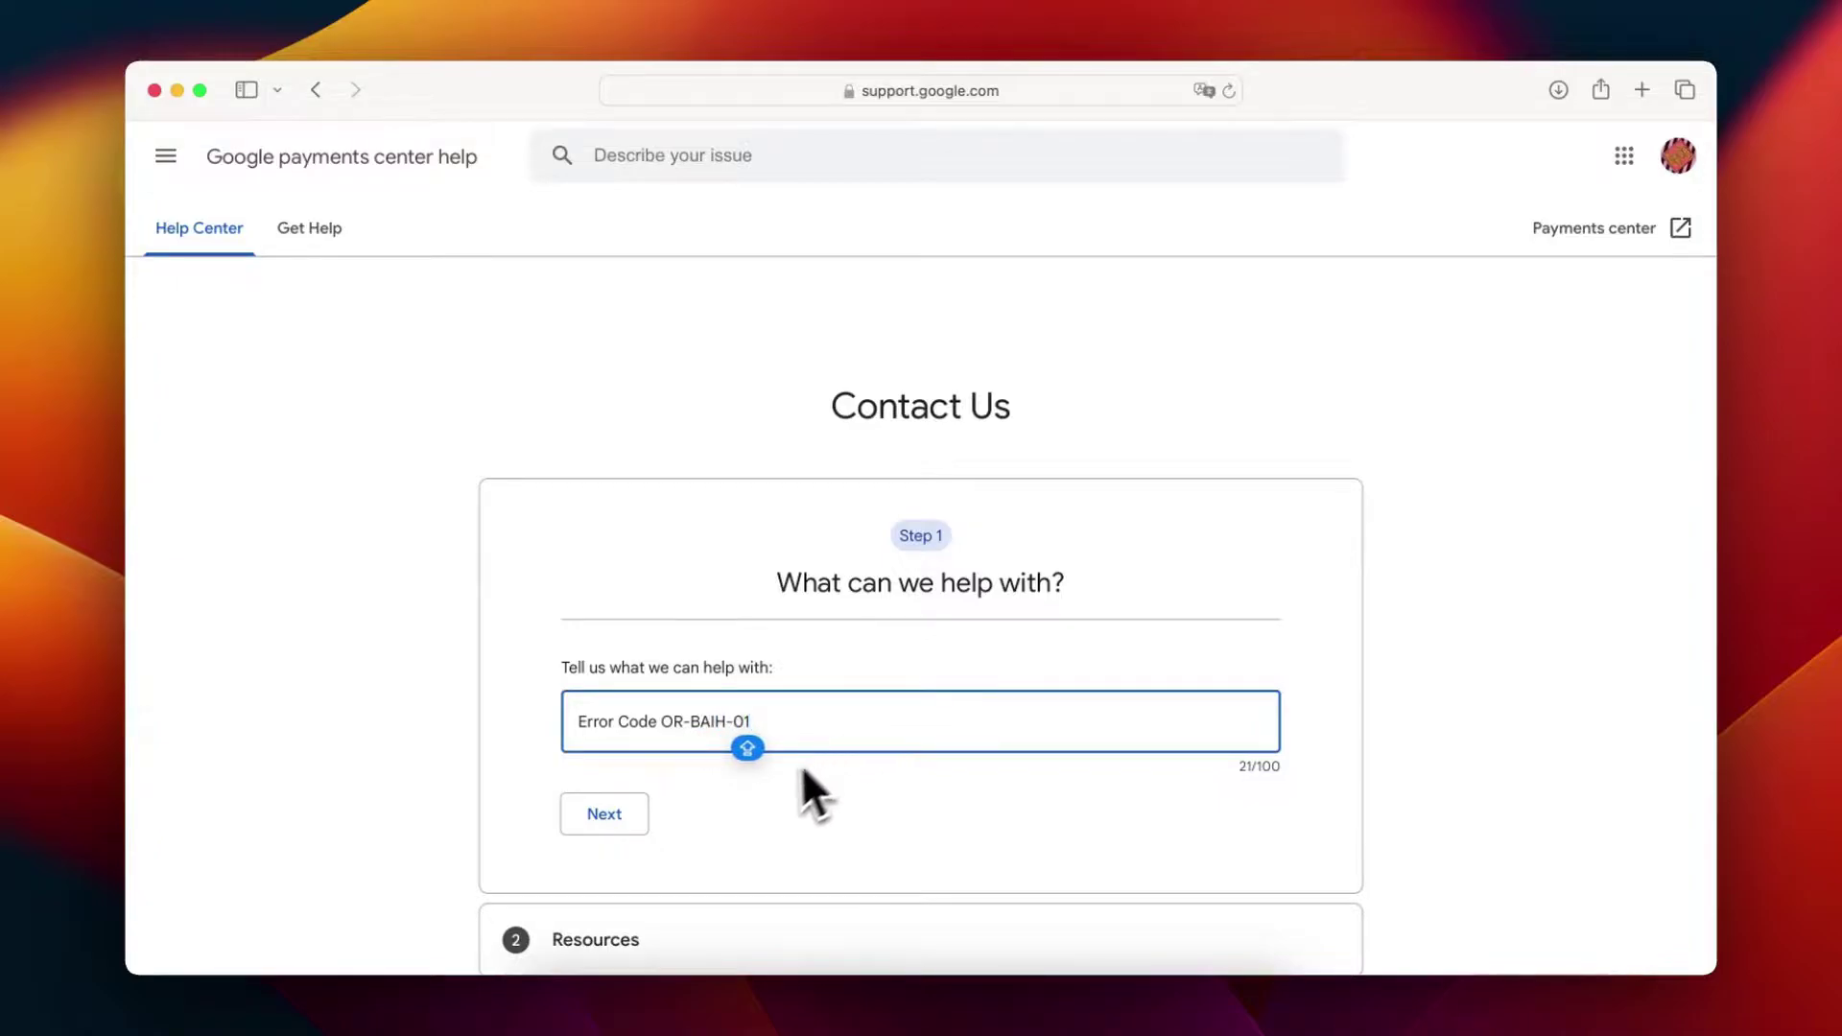
left_click(604, 813)
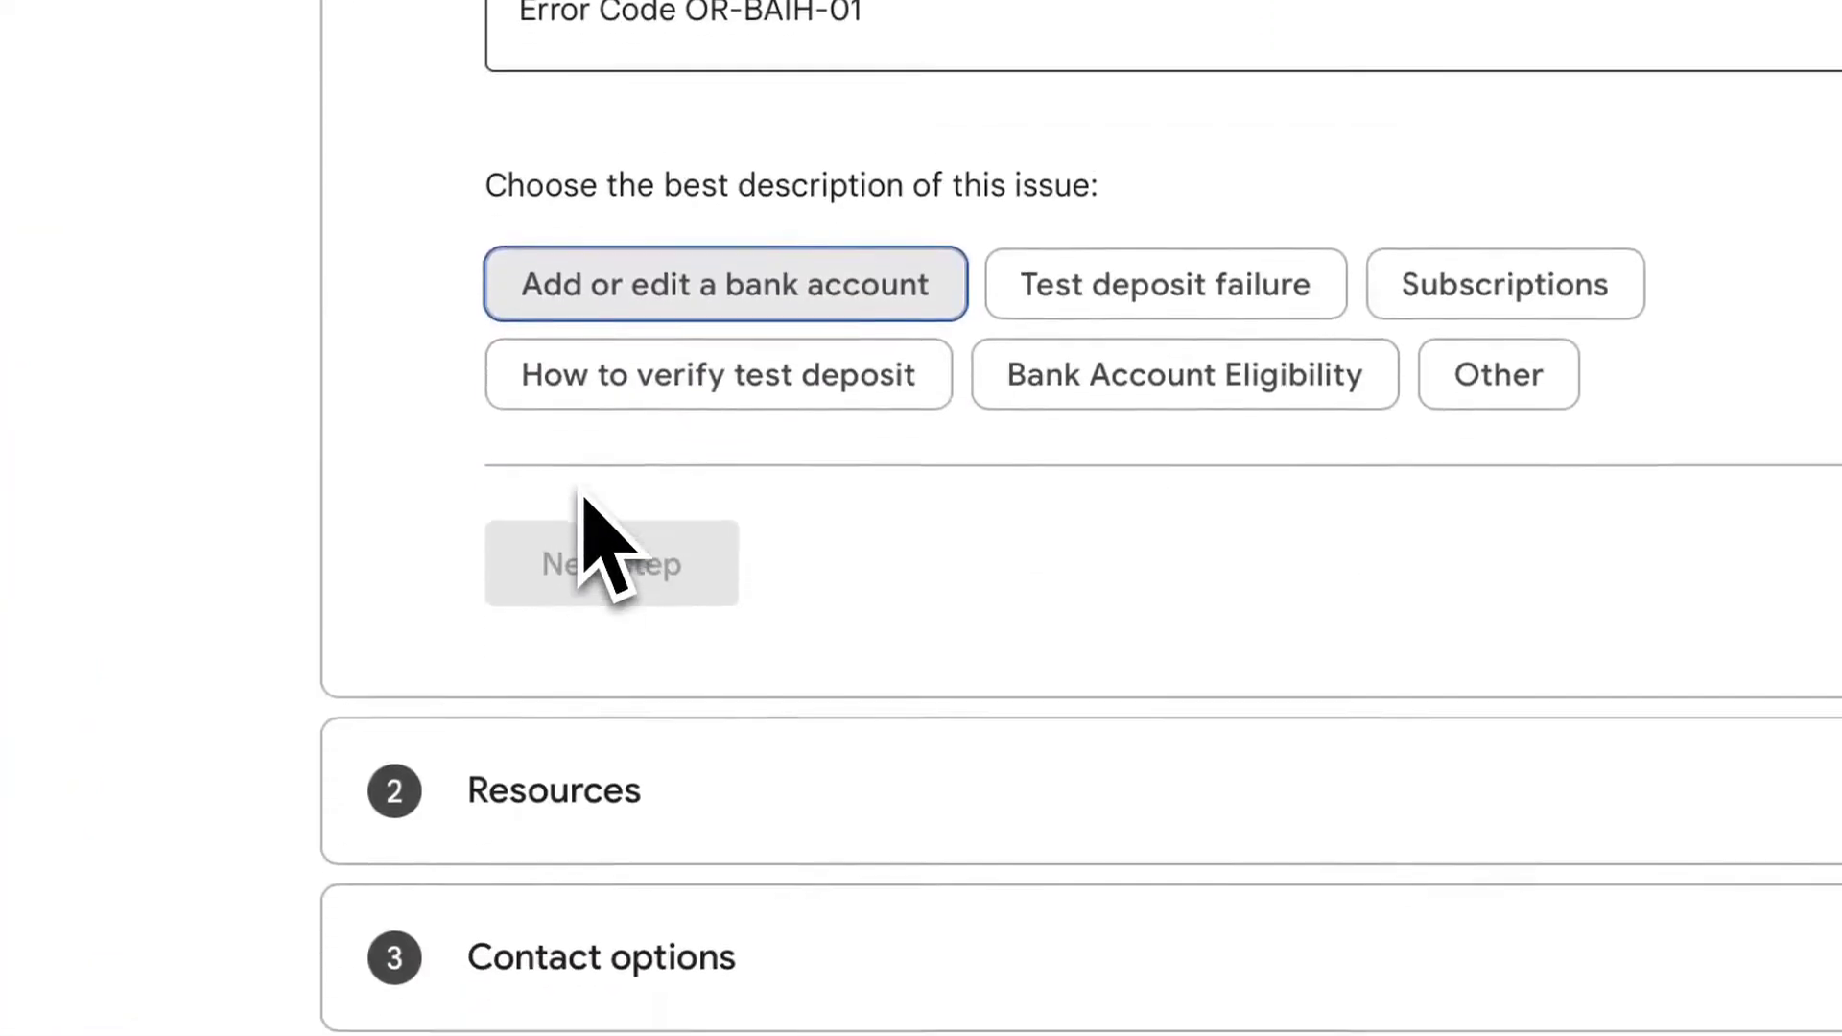
Choose "Add or edit a bank account" as the best description of the issue and continue to the Resources step.
scroll(580, 494, "down", 1)
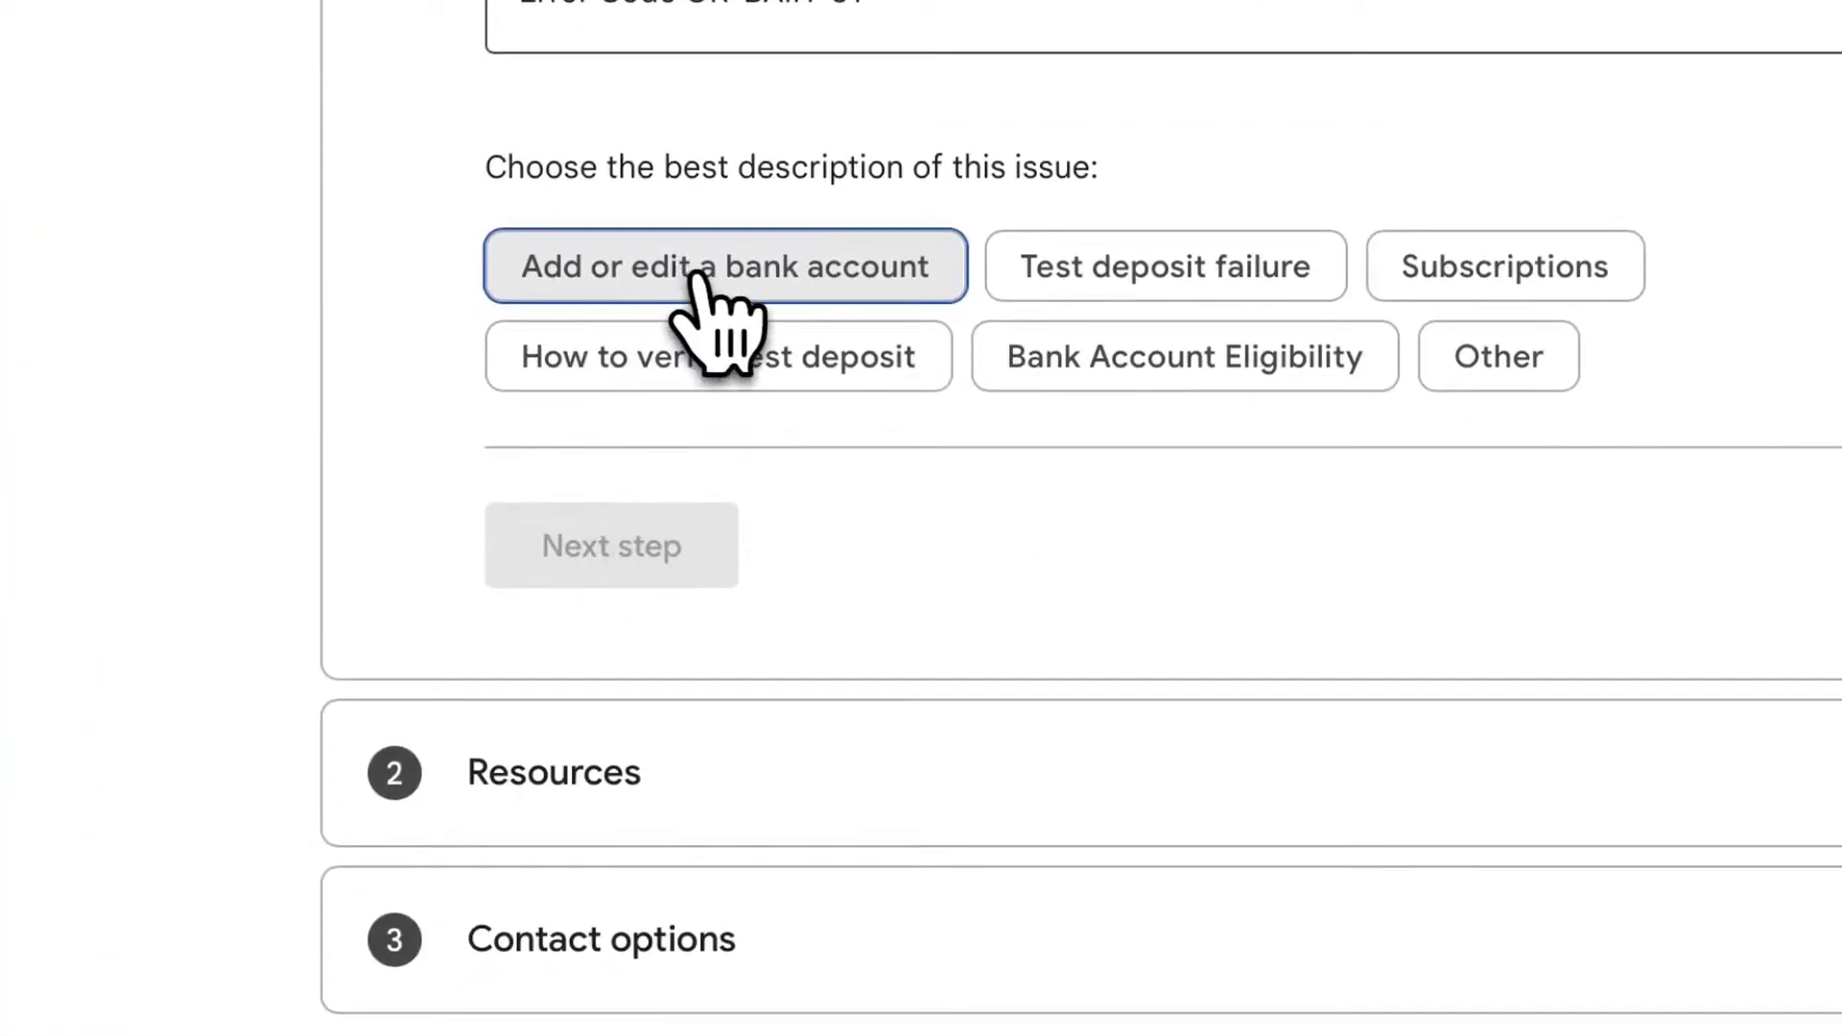
left_click(696, 278)
left_click(662, 538)
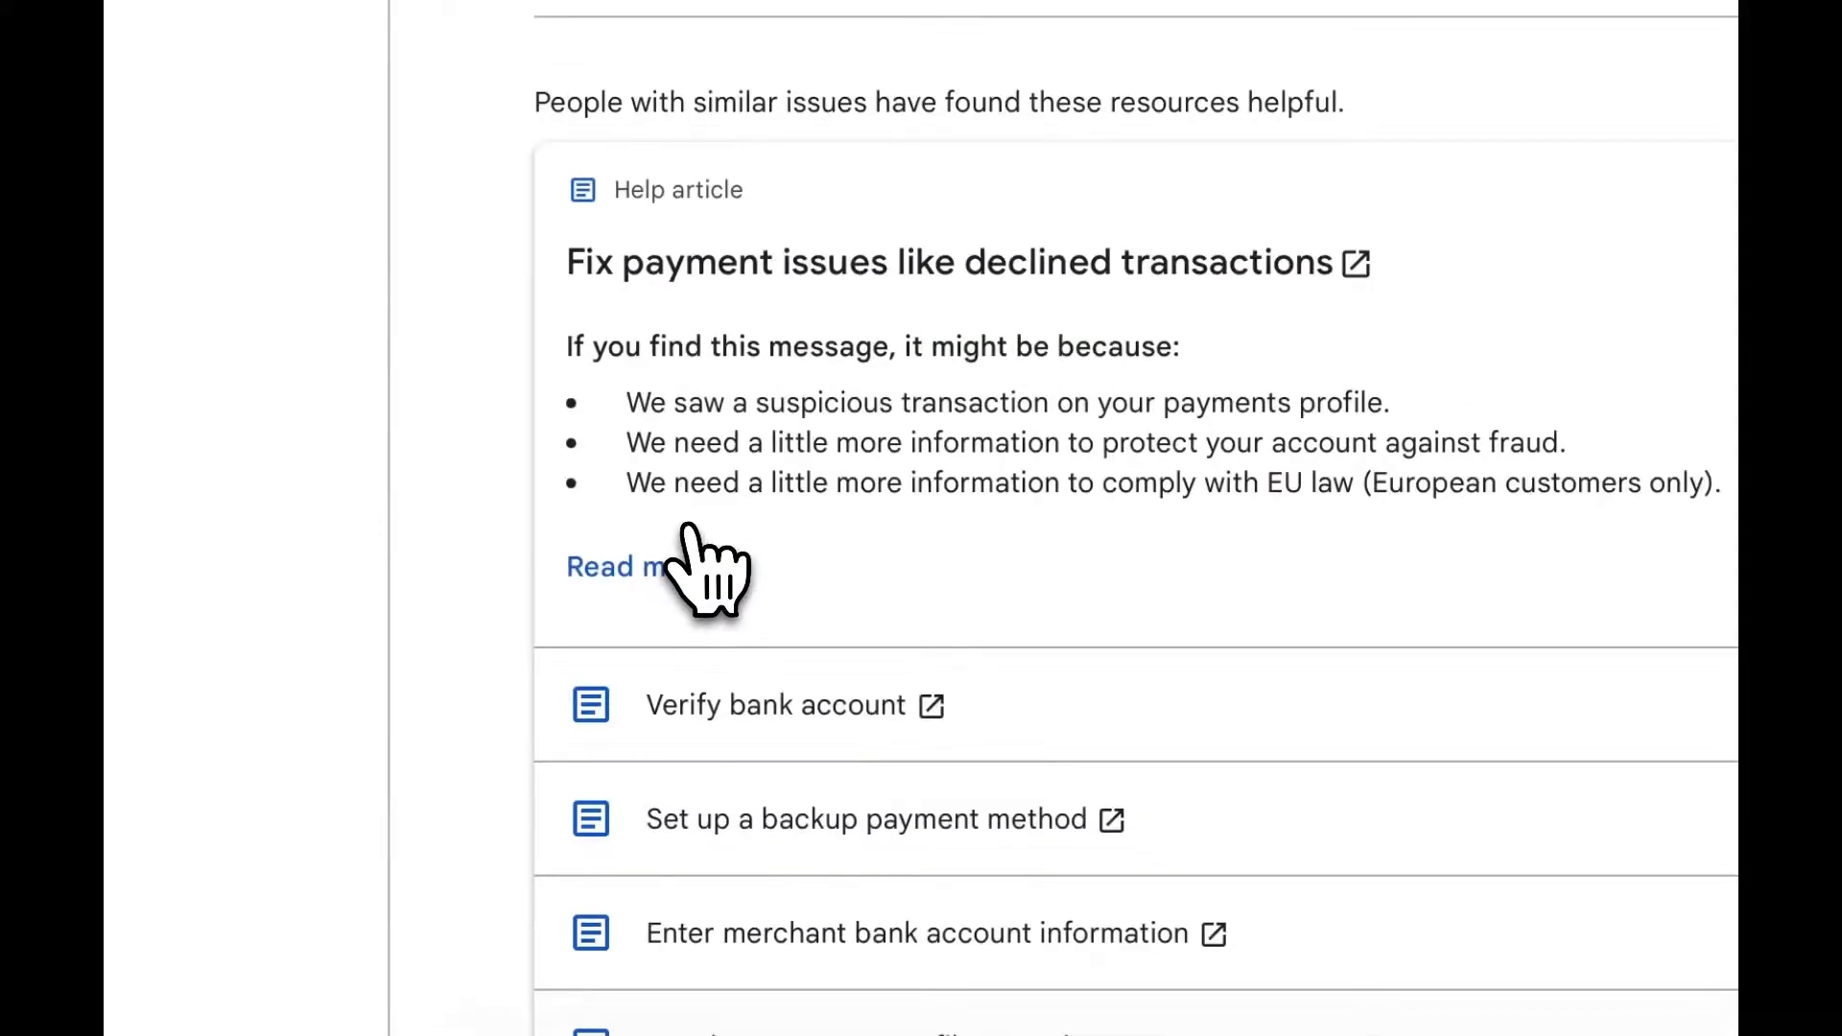
Go past the suggested help resources to the Contact options step and review the call, chat and email choices.
scroll(689, 526, "down", 6)
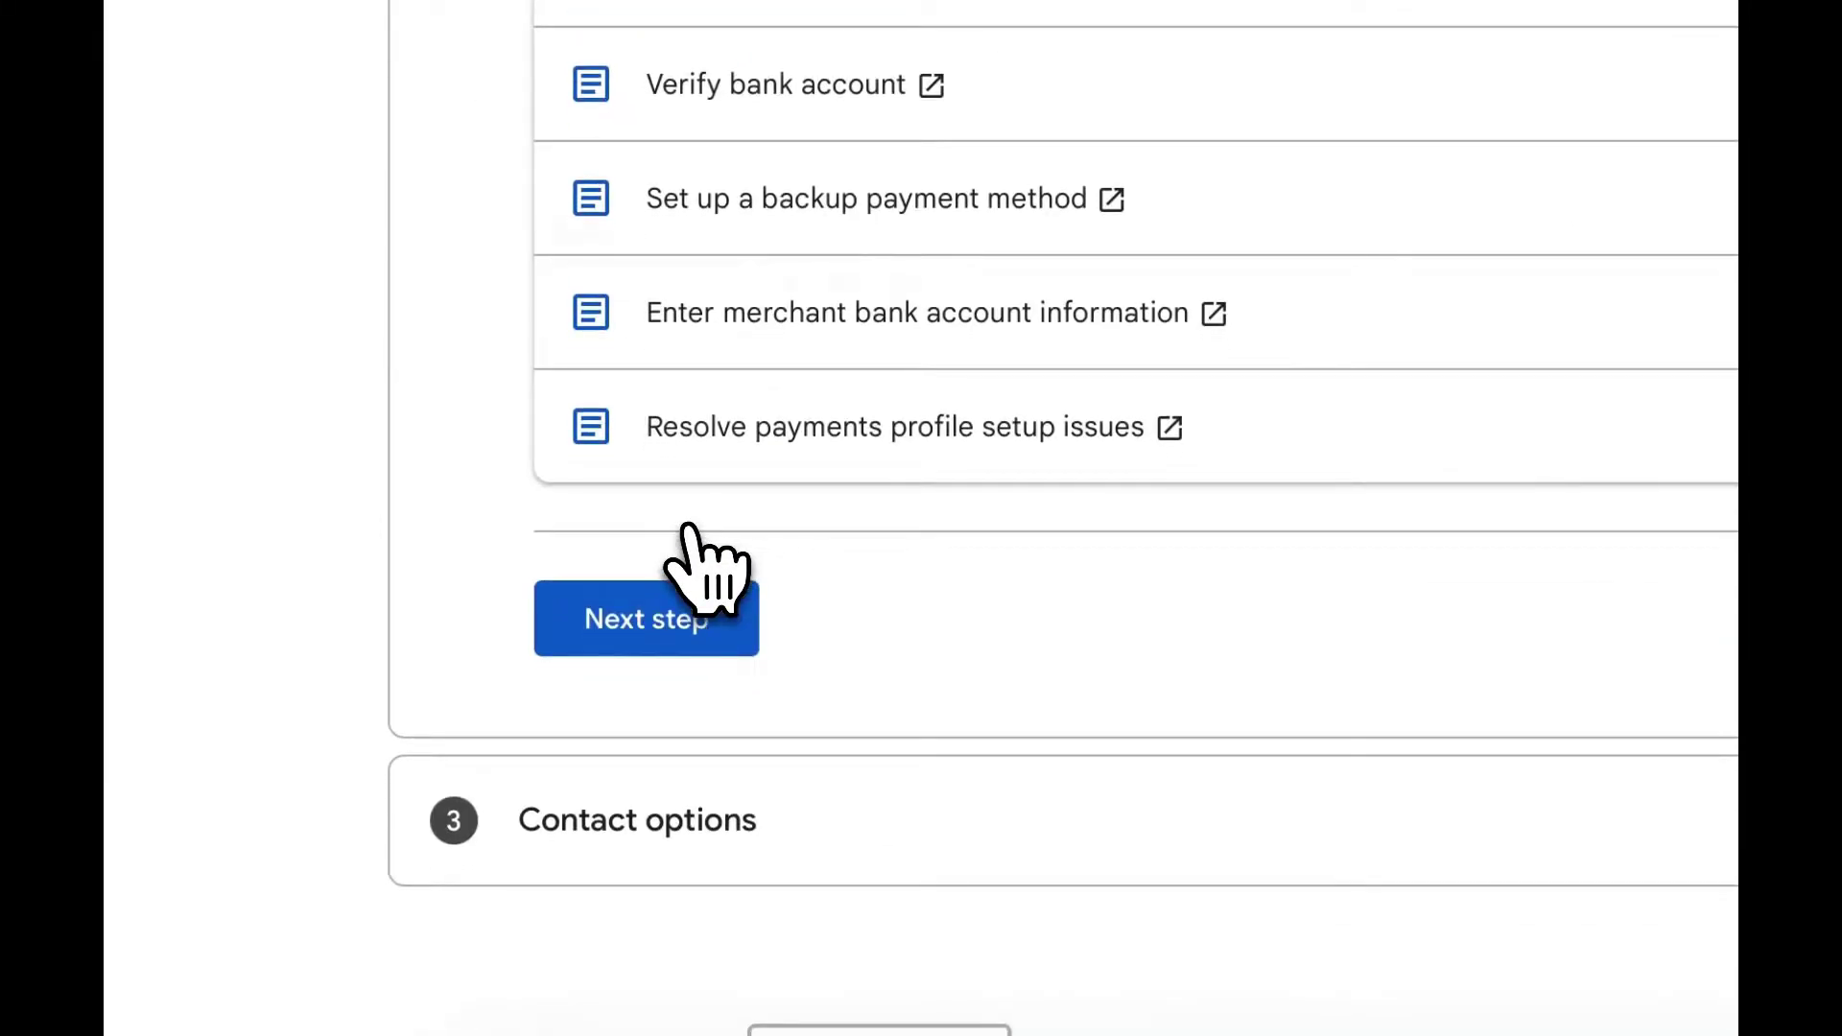
scroll(842, 388, "down", 1)
scroll(851, 383, "up", 1)
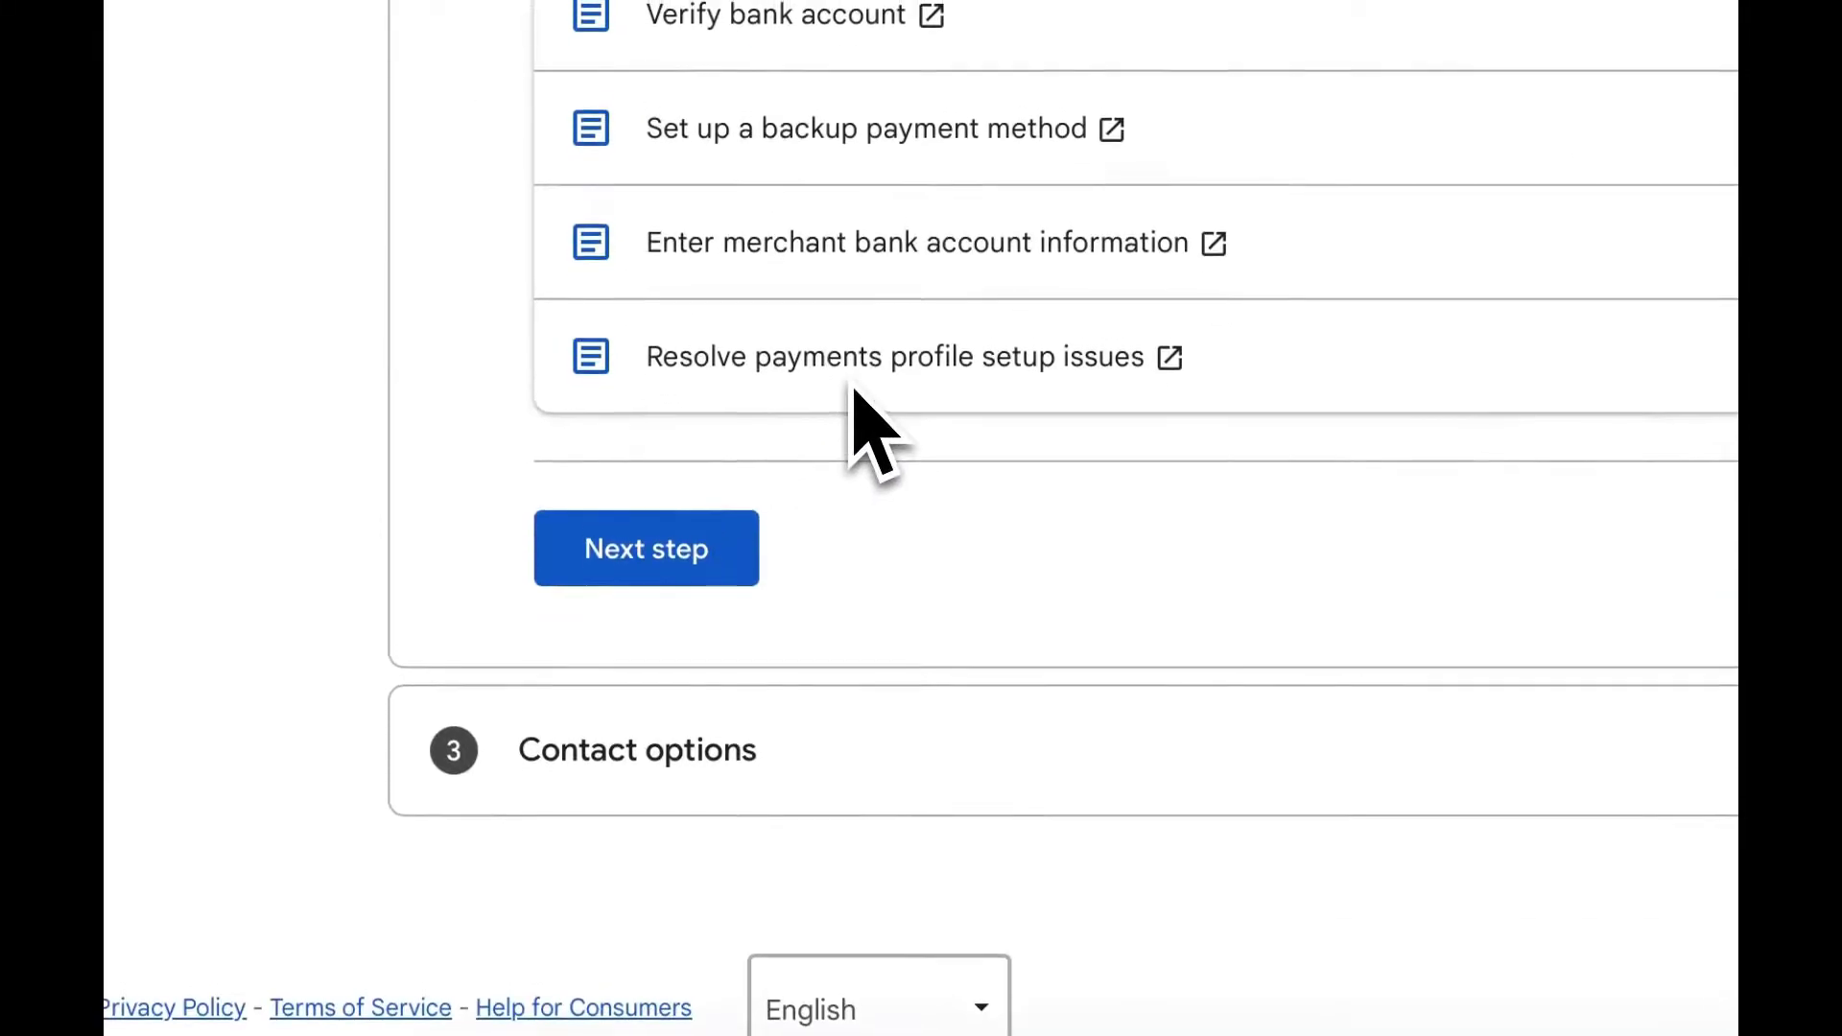
left_click(677, 578)
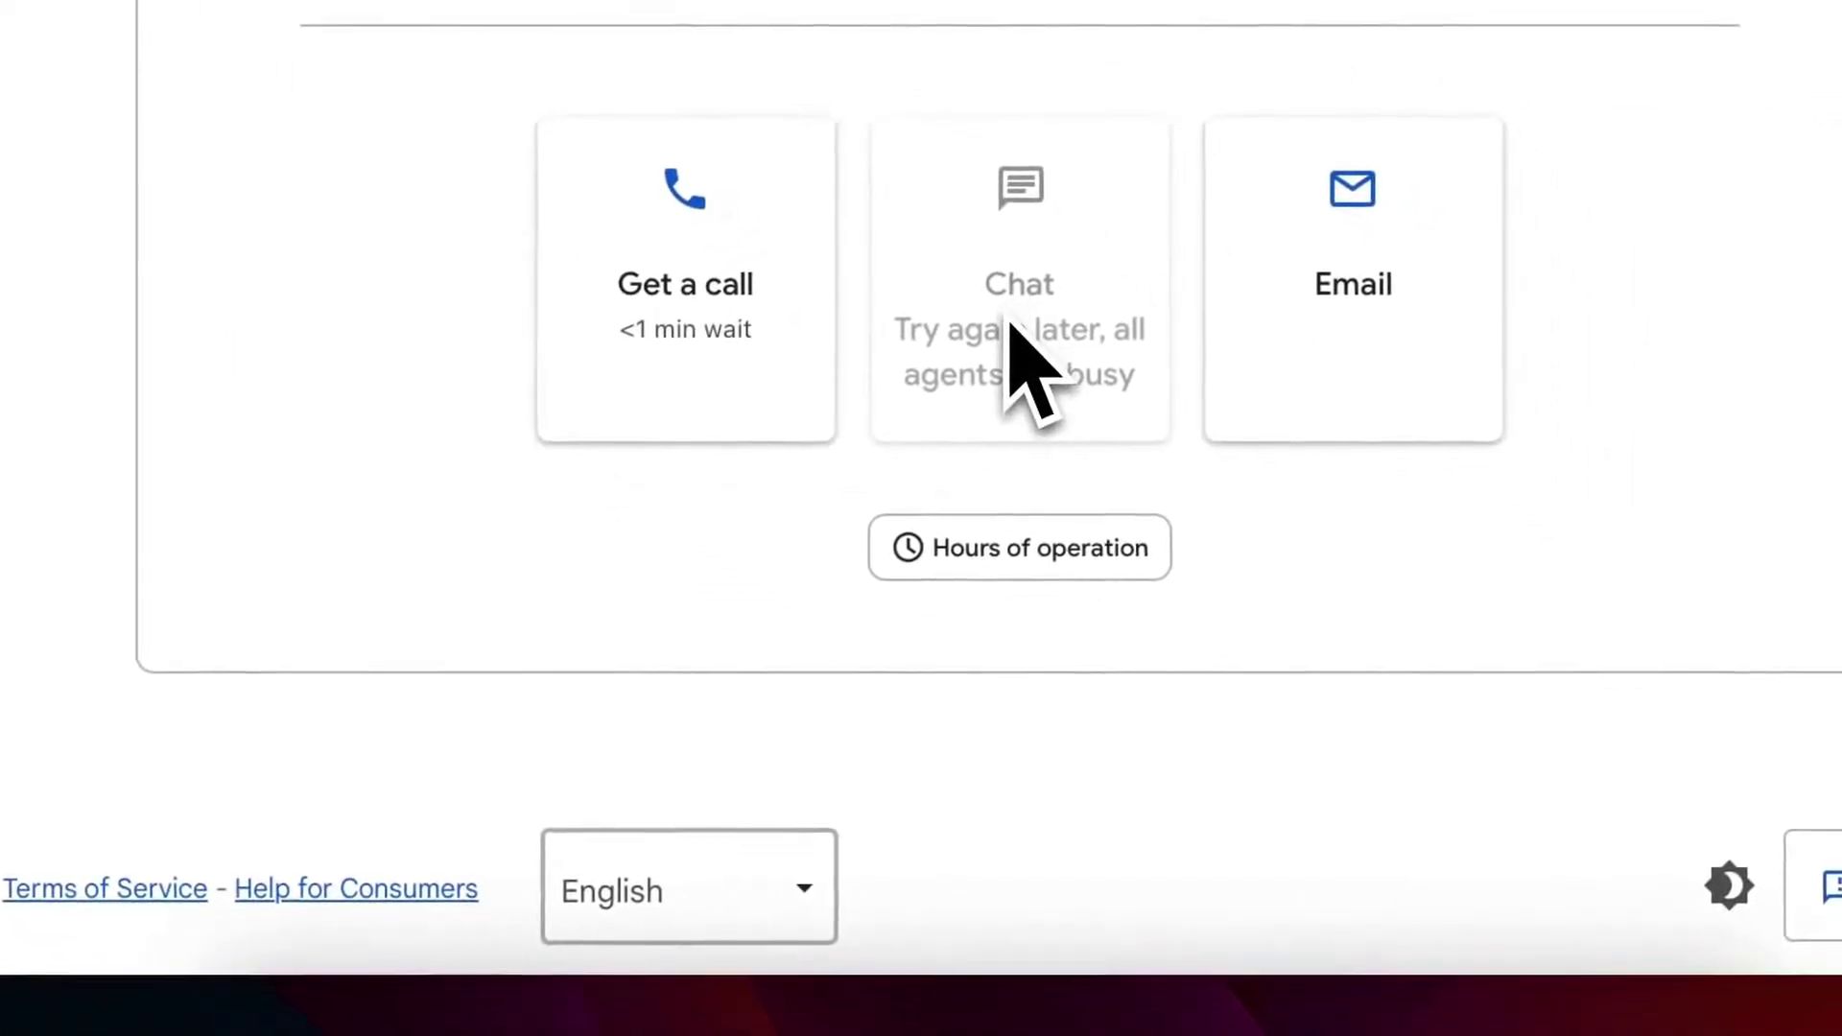
scroll(1010, 319, "down", 1)
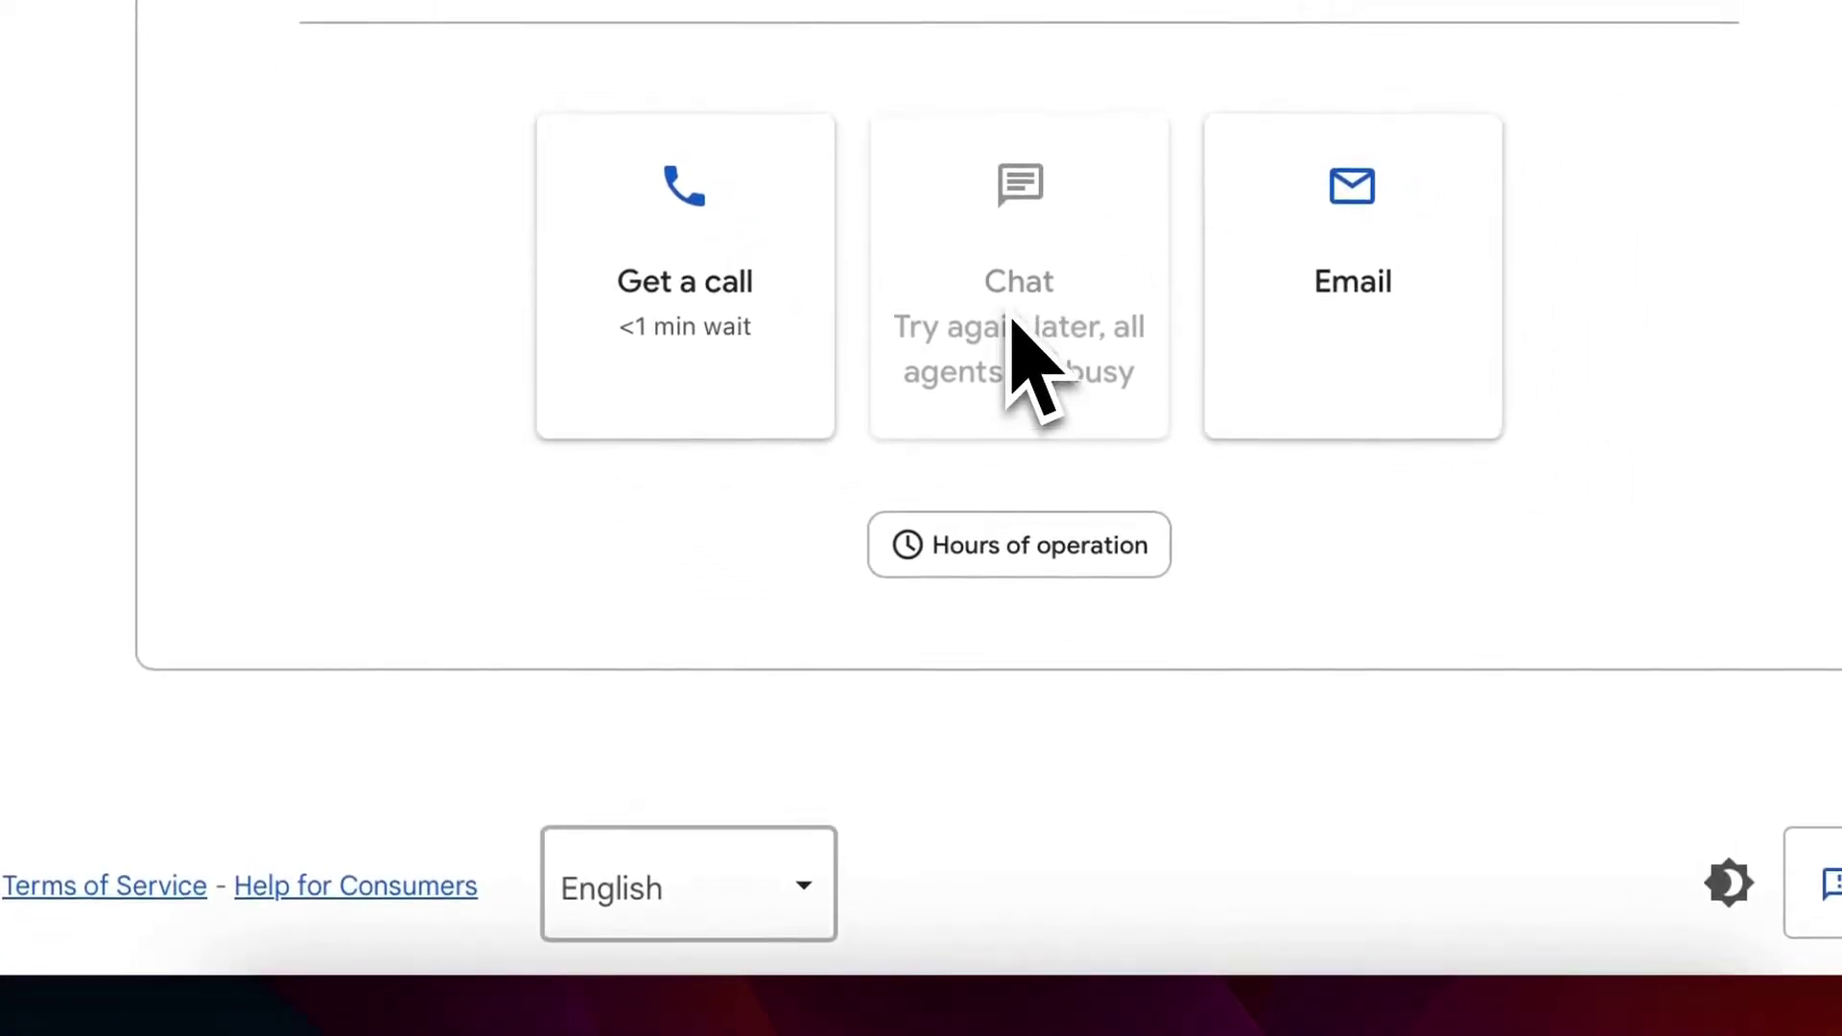
scroll(1010, 320, "up", 3)
scroll(1010, 320, "down", 3)
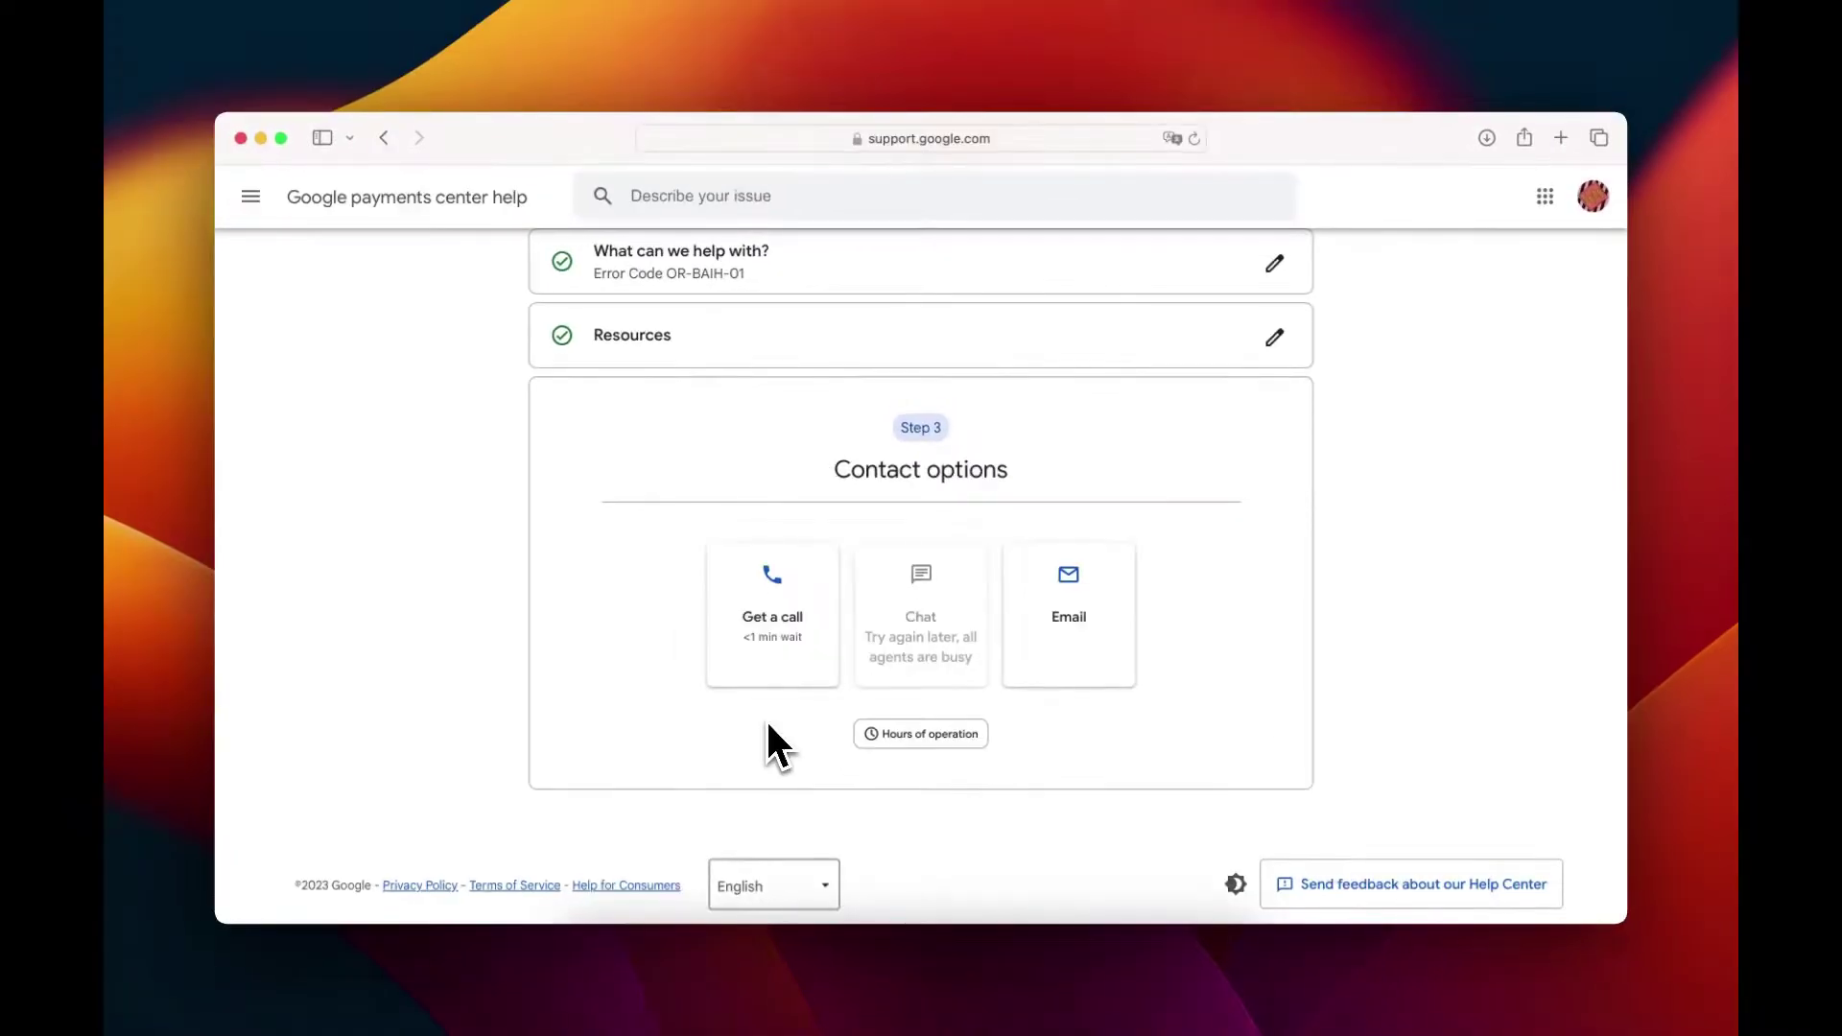
left_click(852, 737)
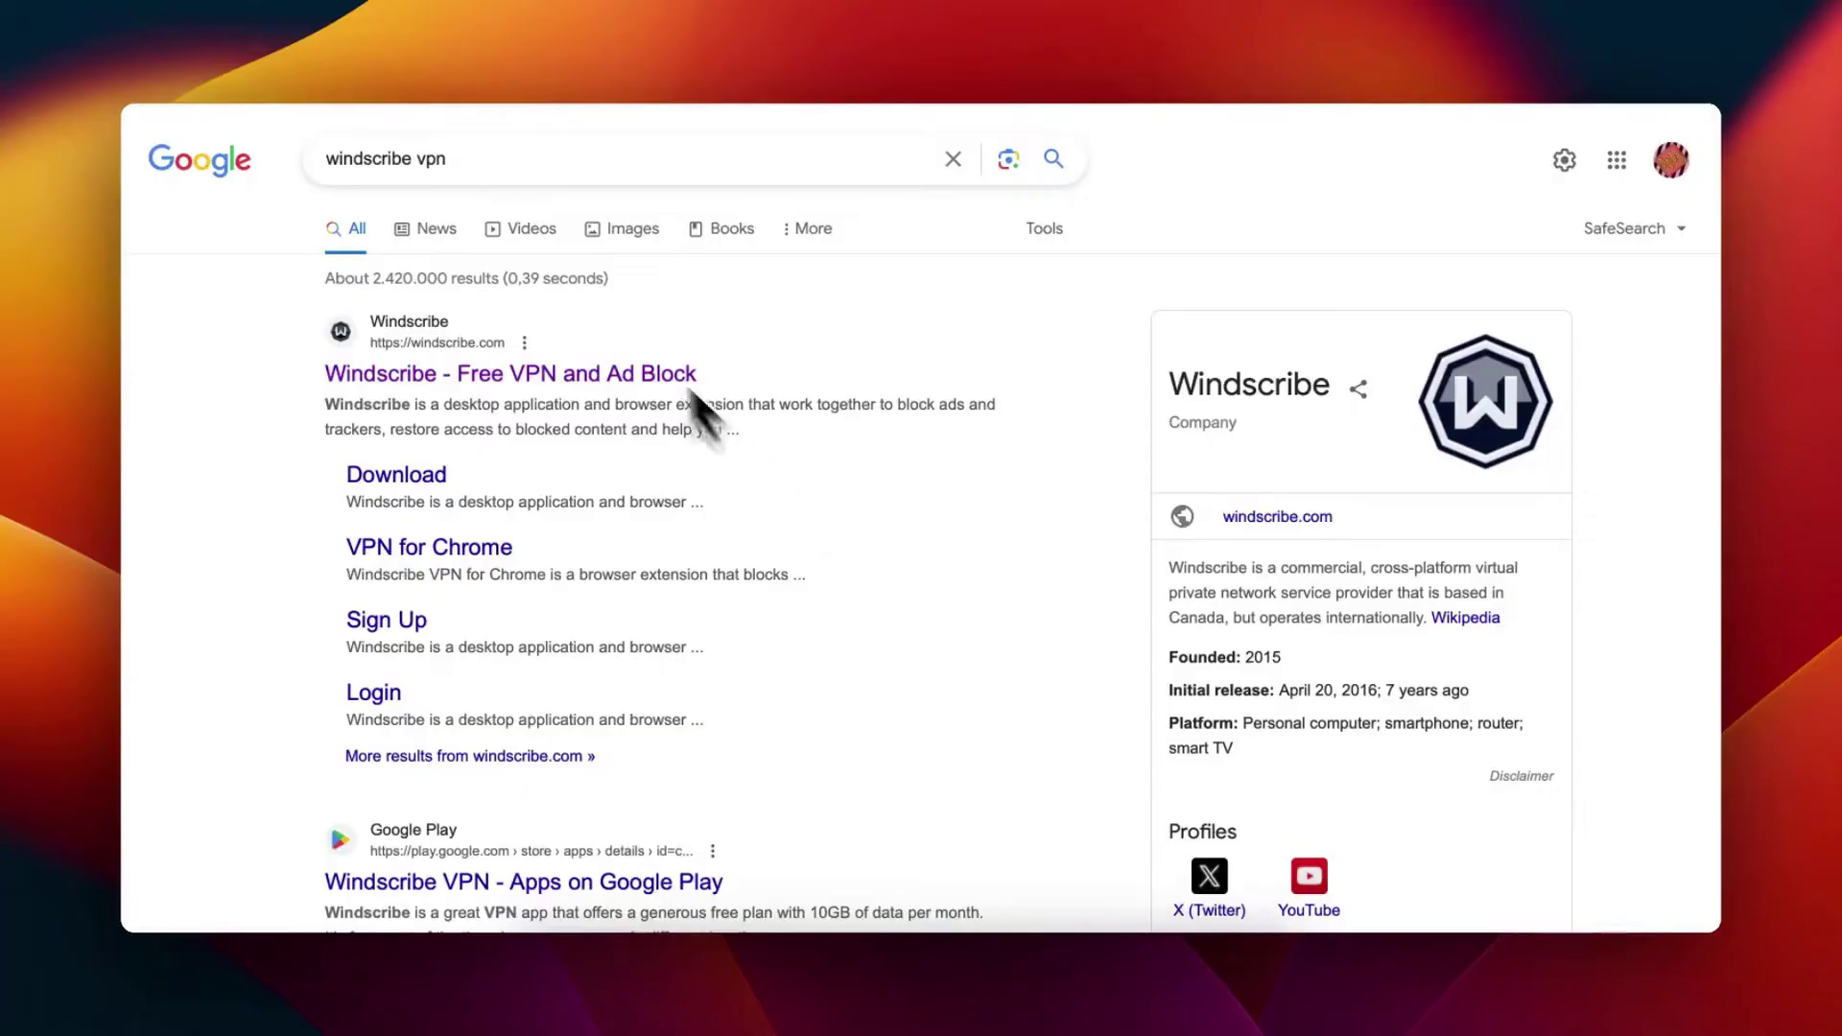
Open Windscribe's Download page from the "windscribe vpn download" search results and look over the MacOS app section.
left_click(539, 164)
left_click(527, 222)
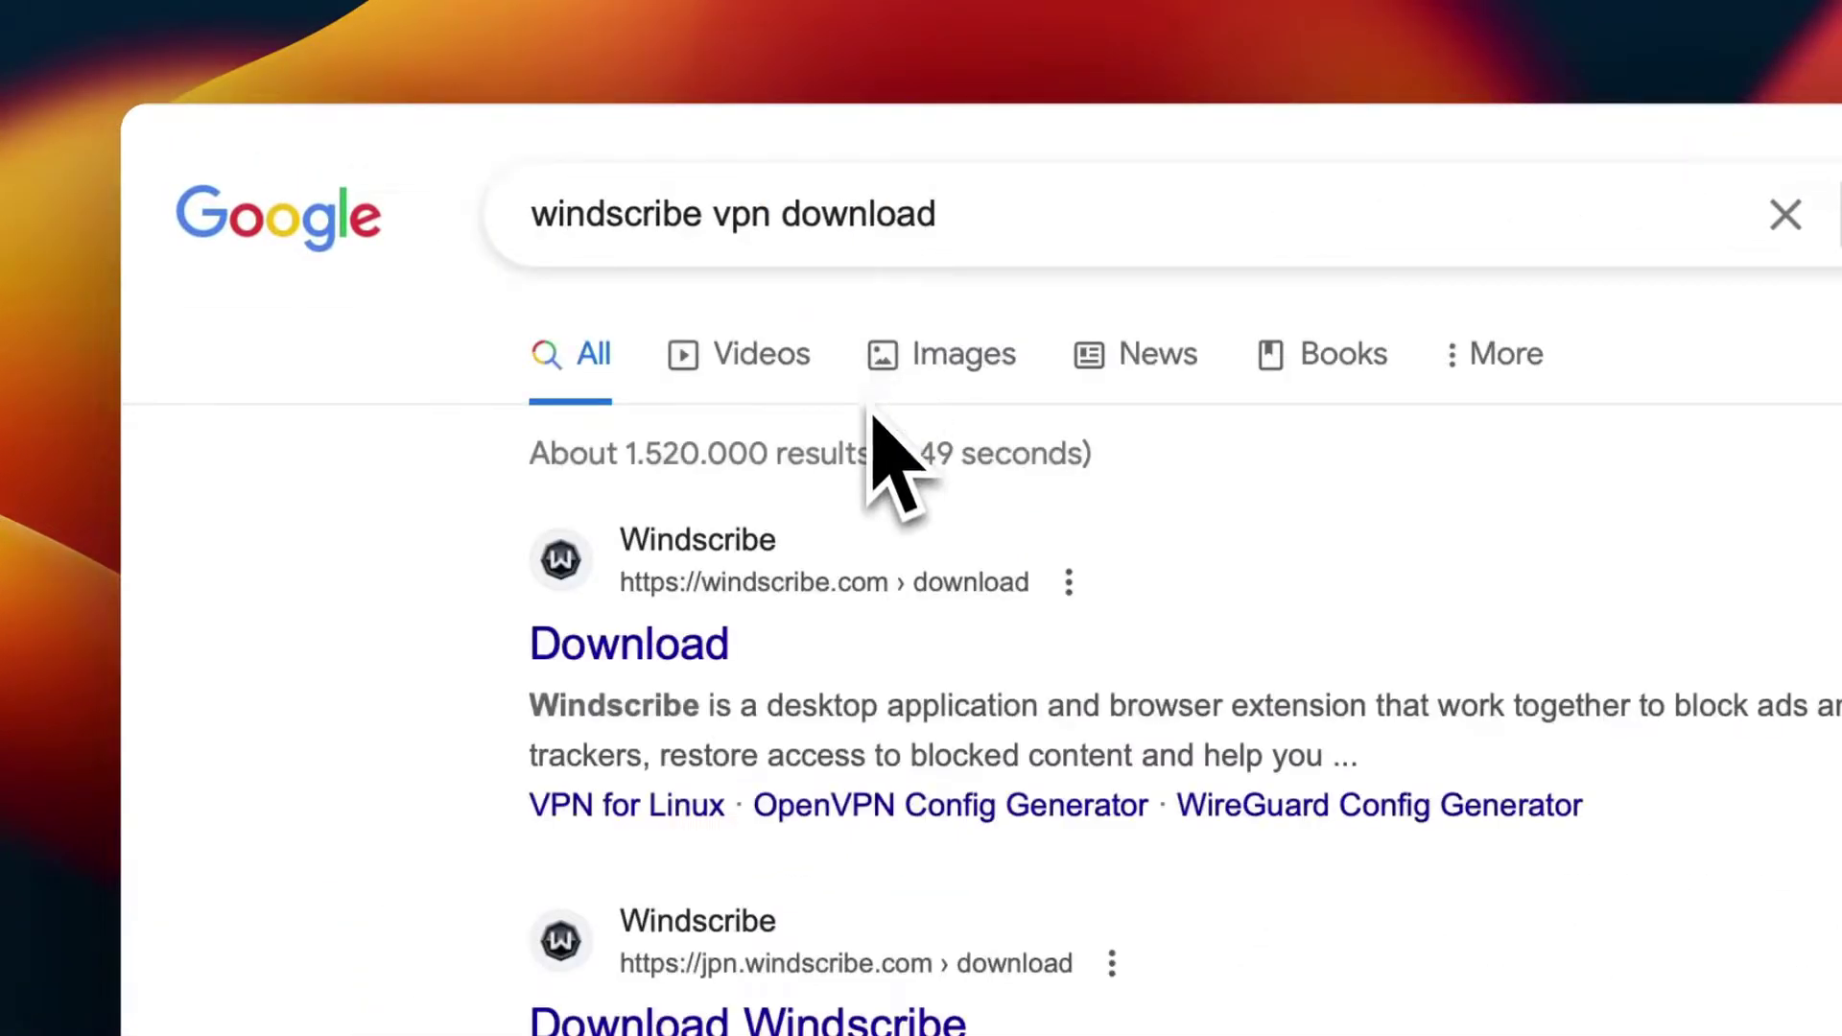
left_click(652, 645)
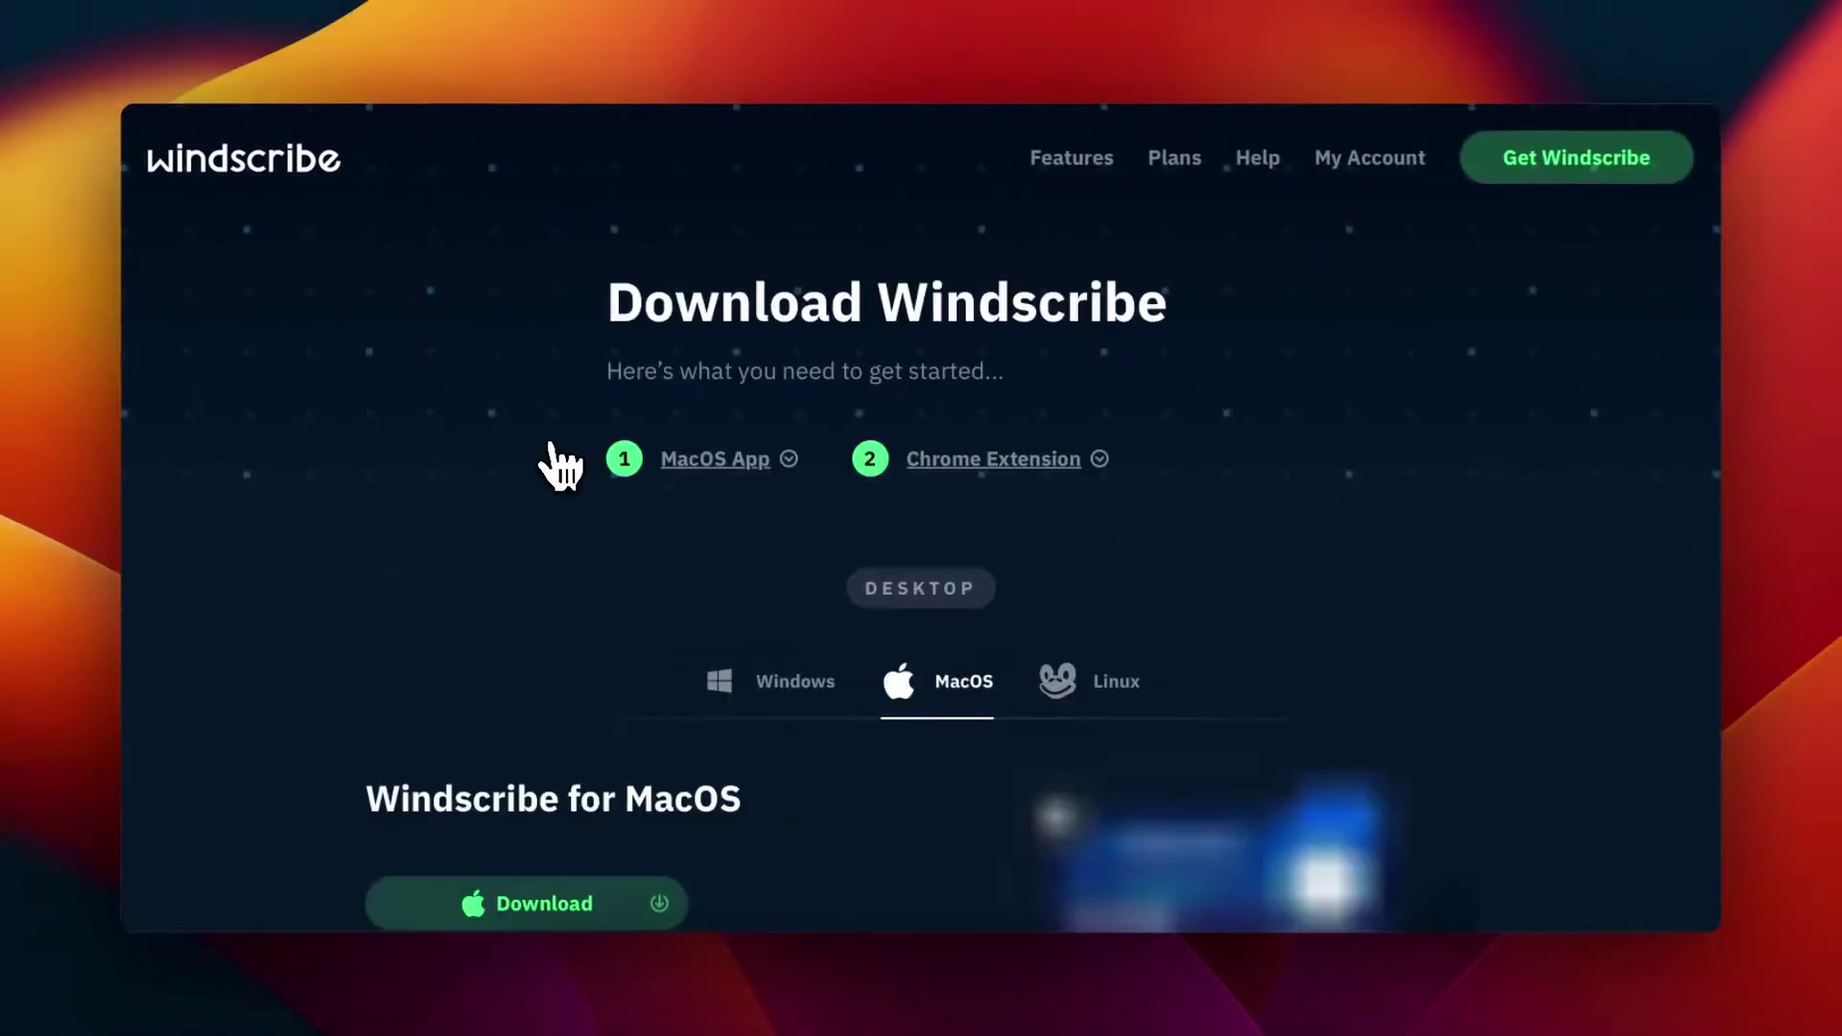
scroll(562, 465, "down", 5)
scroll(634, 463, "up", 2)
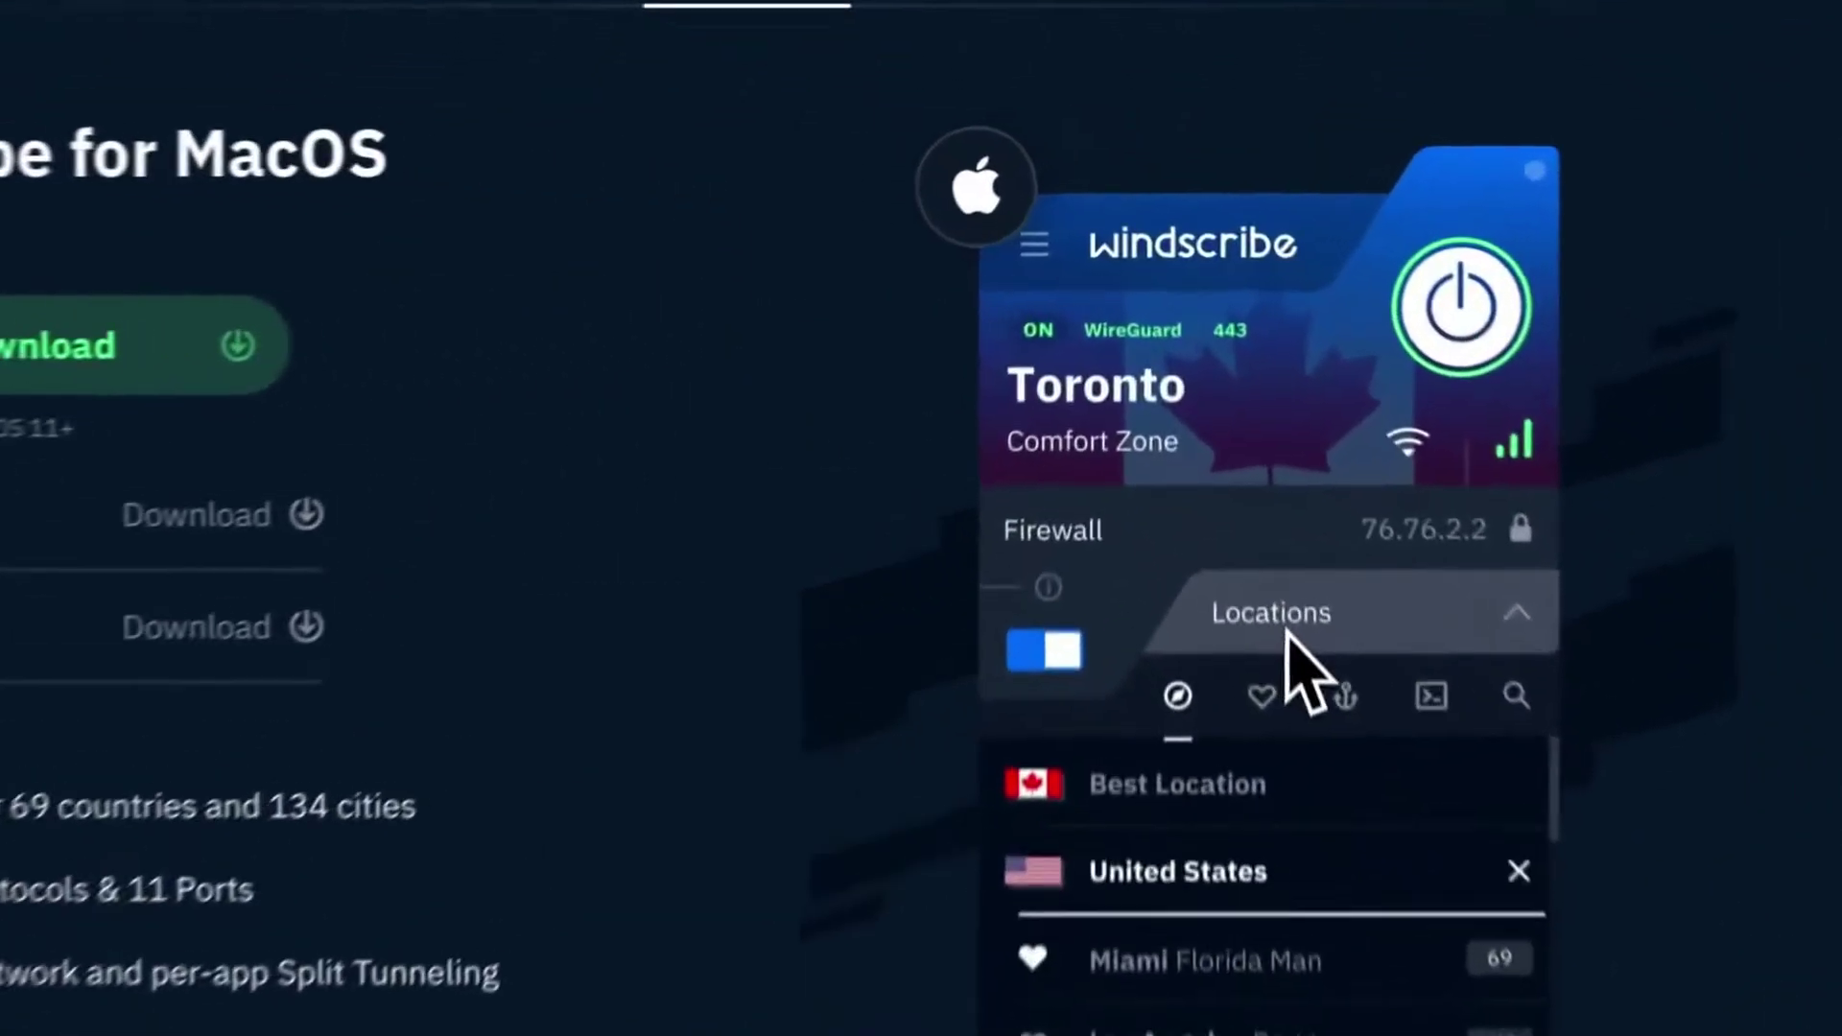
scroll(1207, 647, "up", 5)
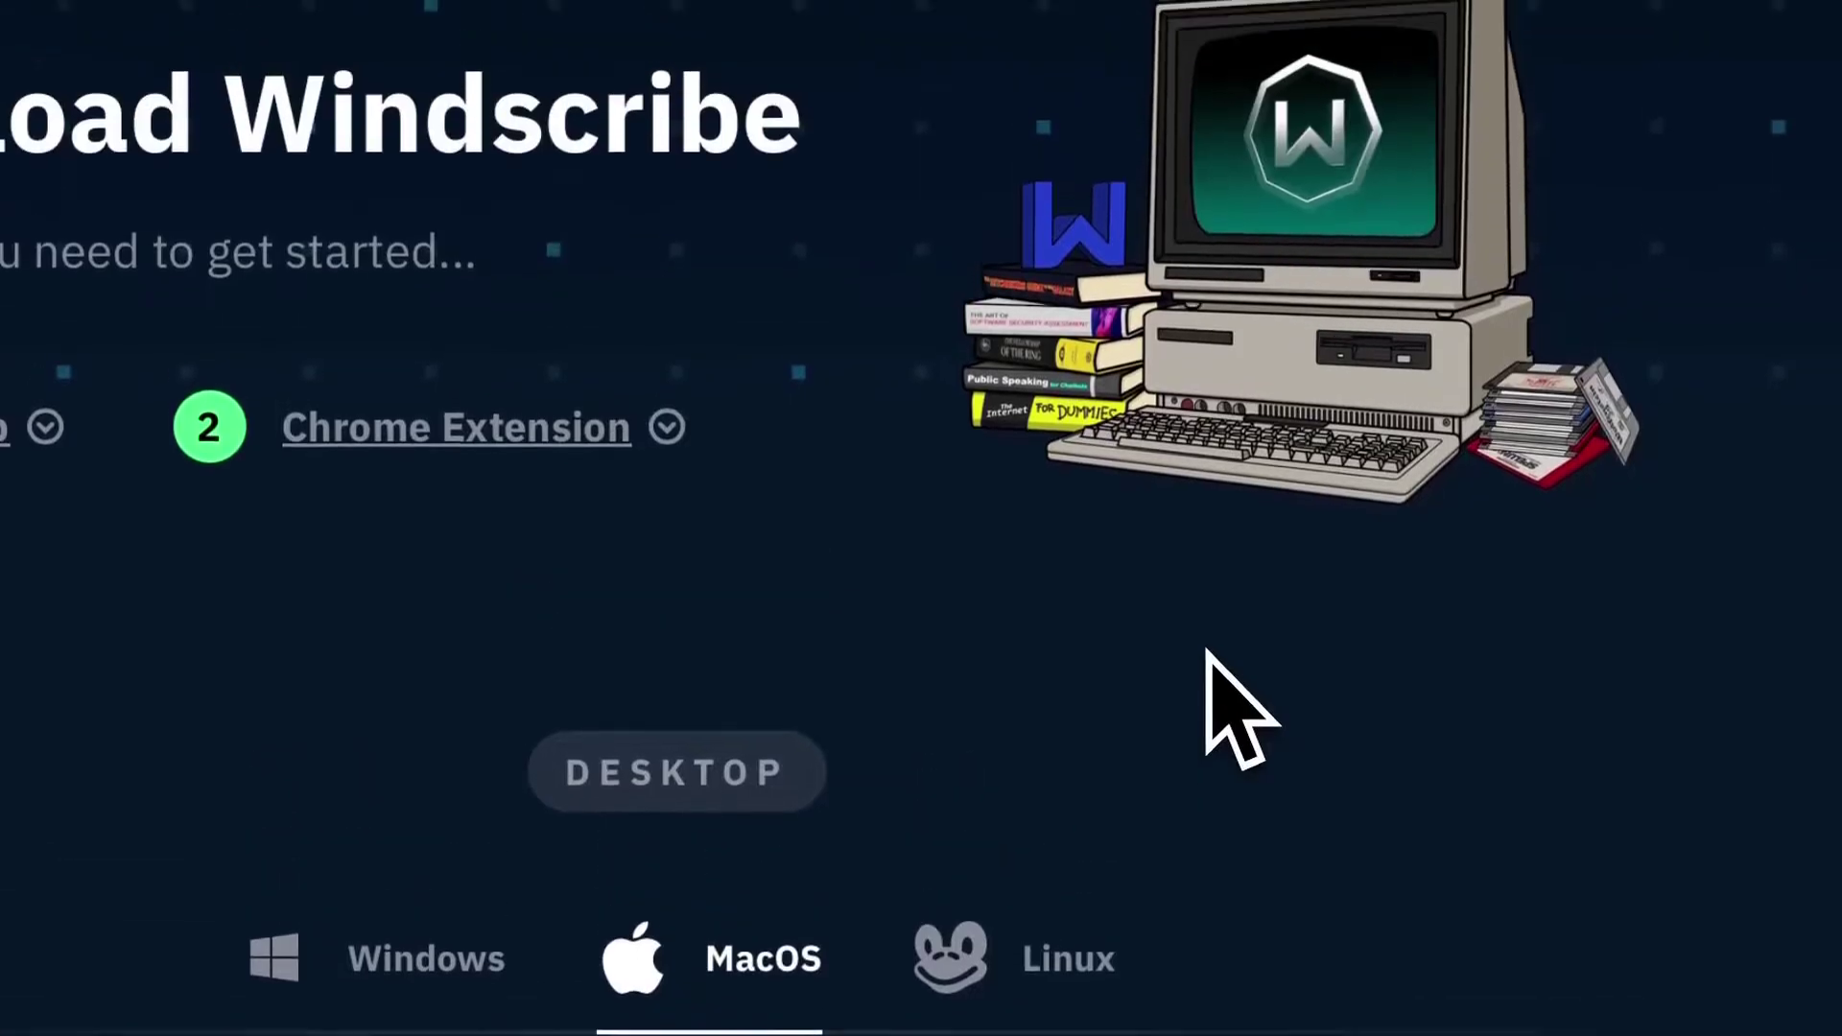
Open the Chrome Web Store page of Windscribe's Chrome extension from the Download page and view its preview images.
left_click(592, 447)
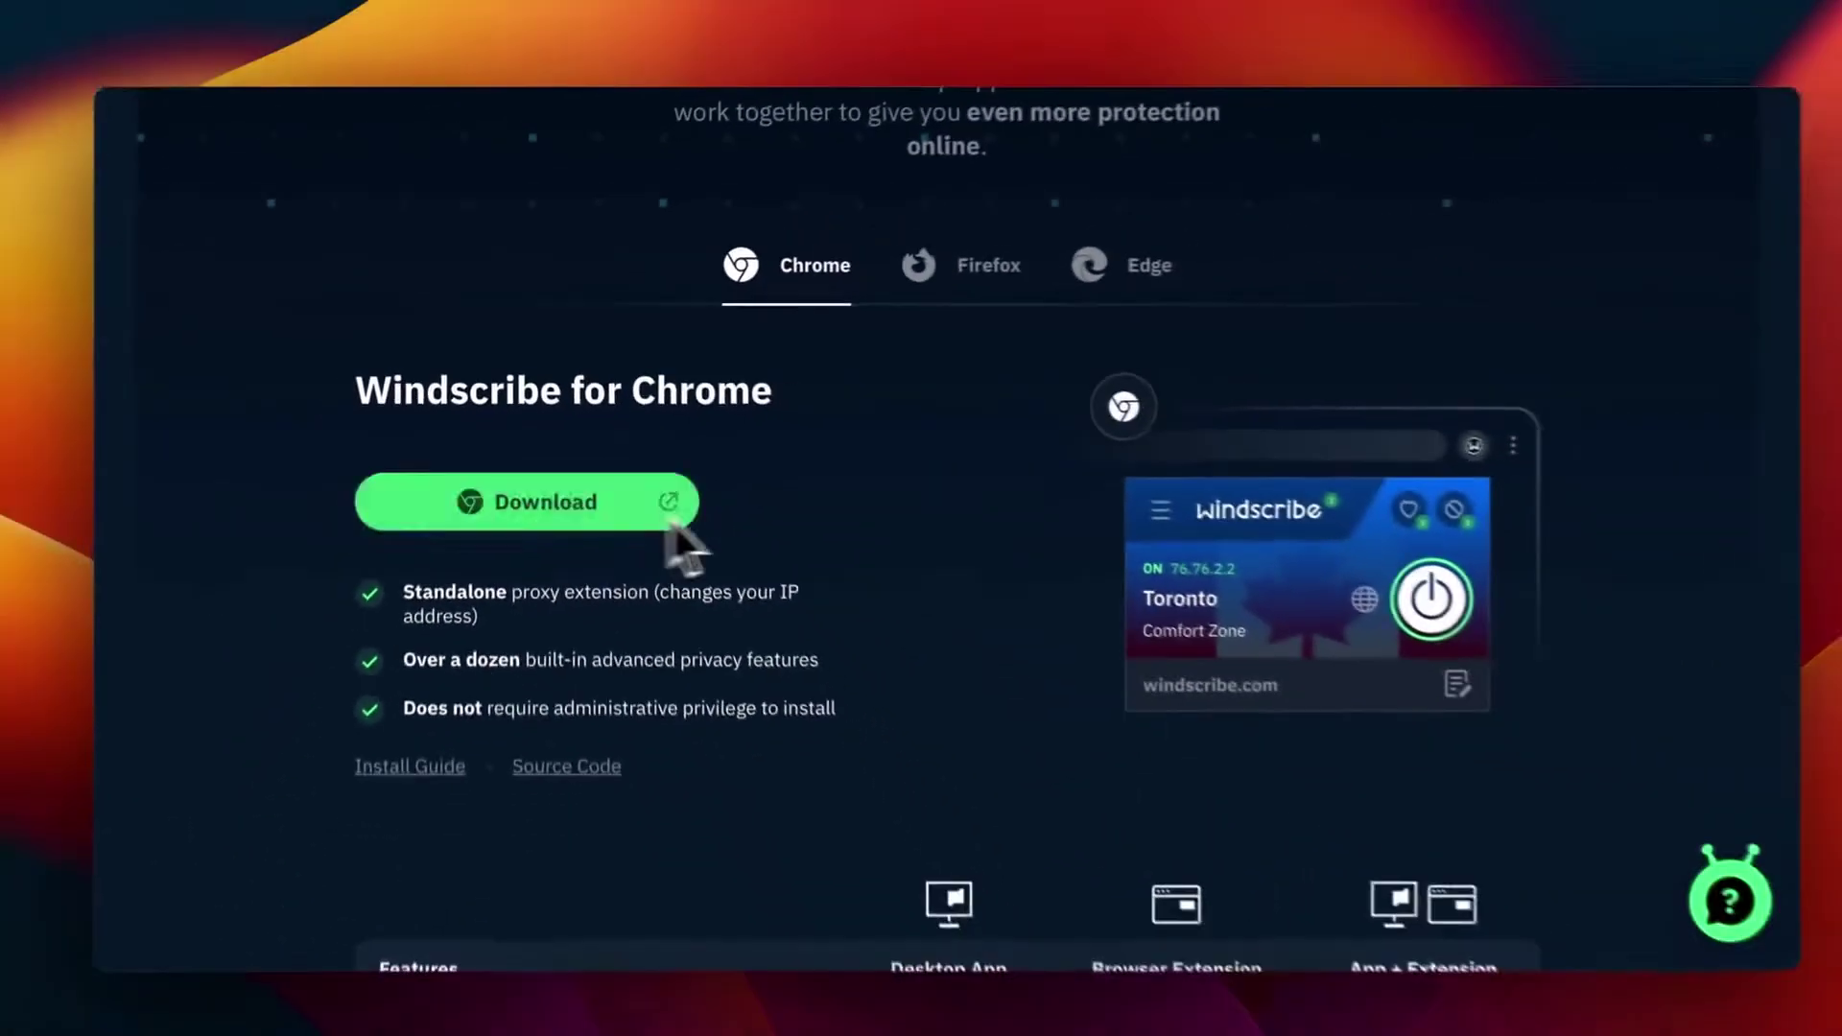
left_click(726, 655)
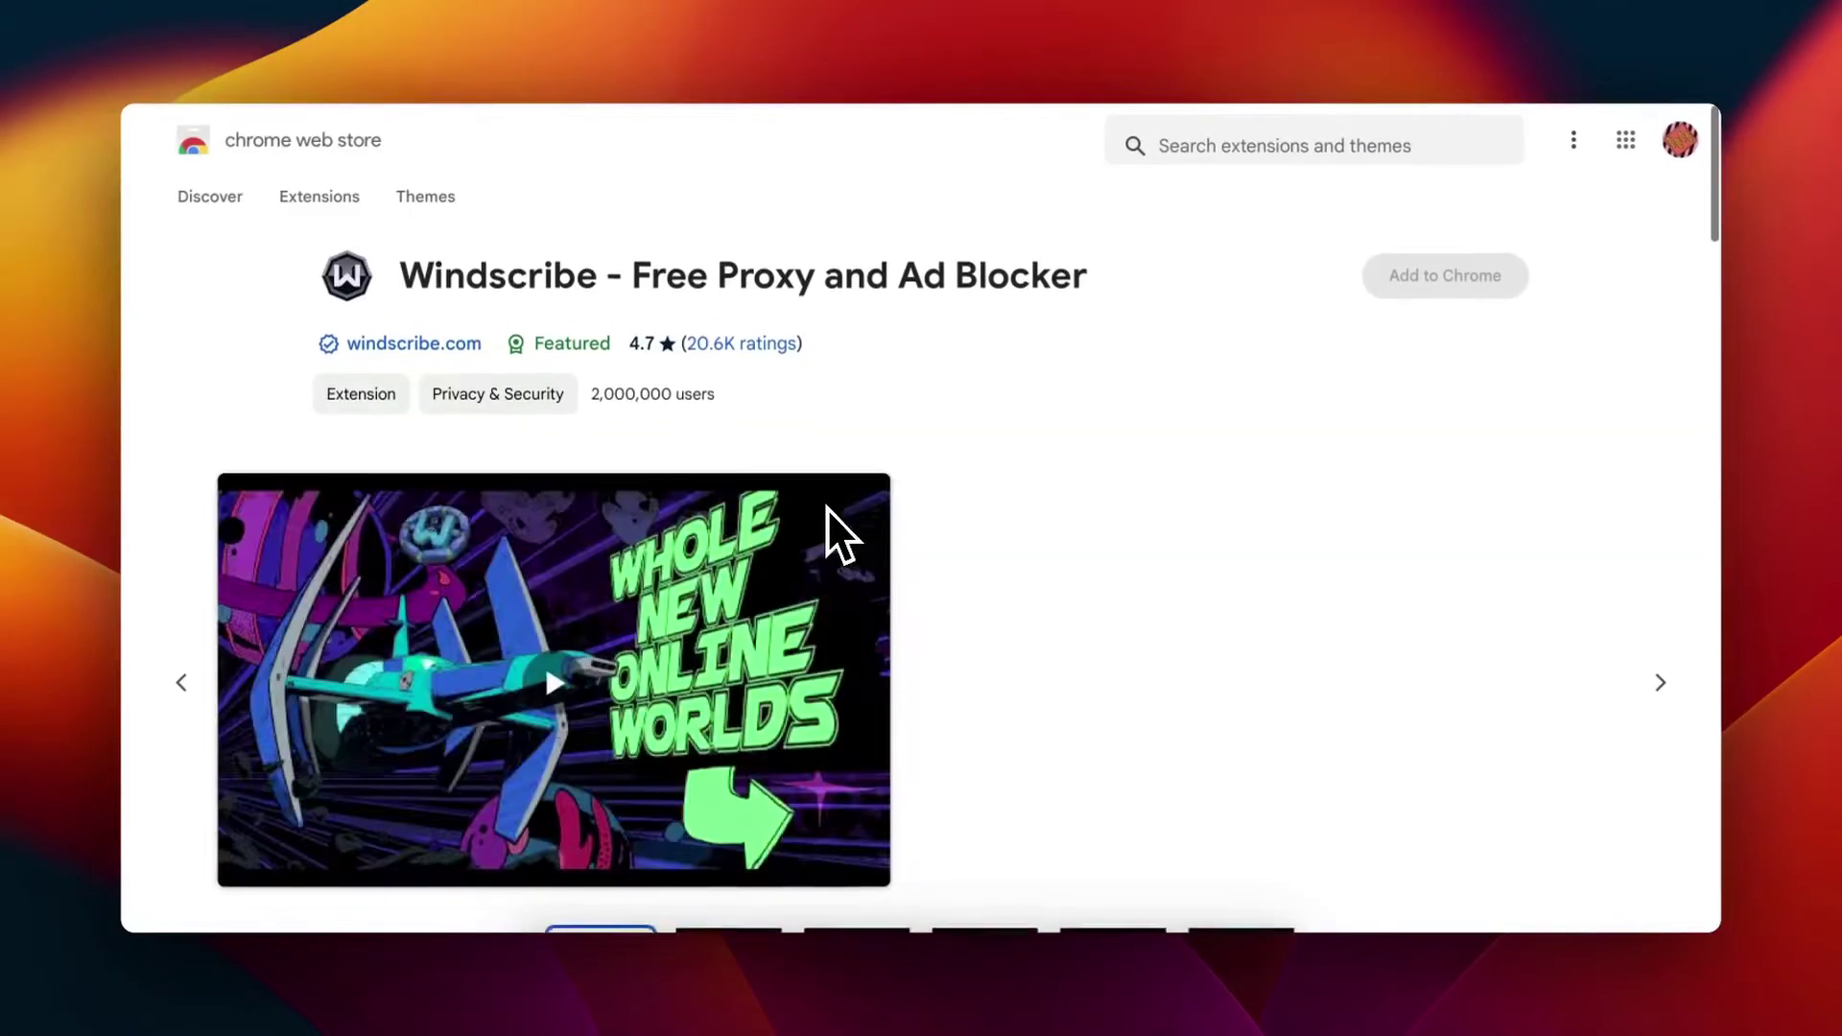
scroll(827, 509, "down", 1)
scroll(827, 509, "down", 2)
left_click(987, 649)
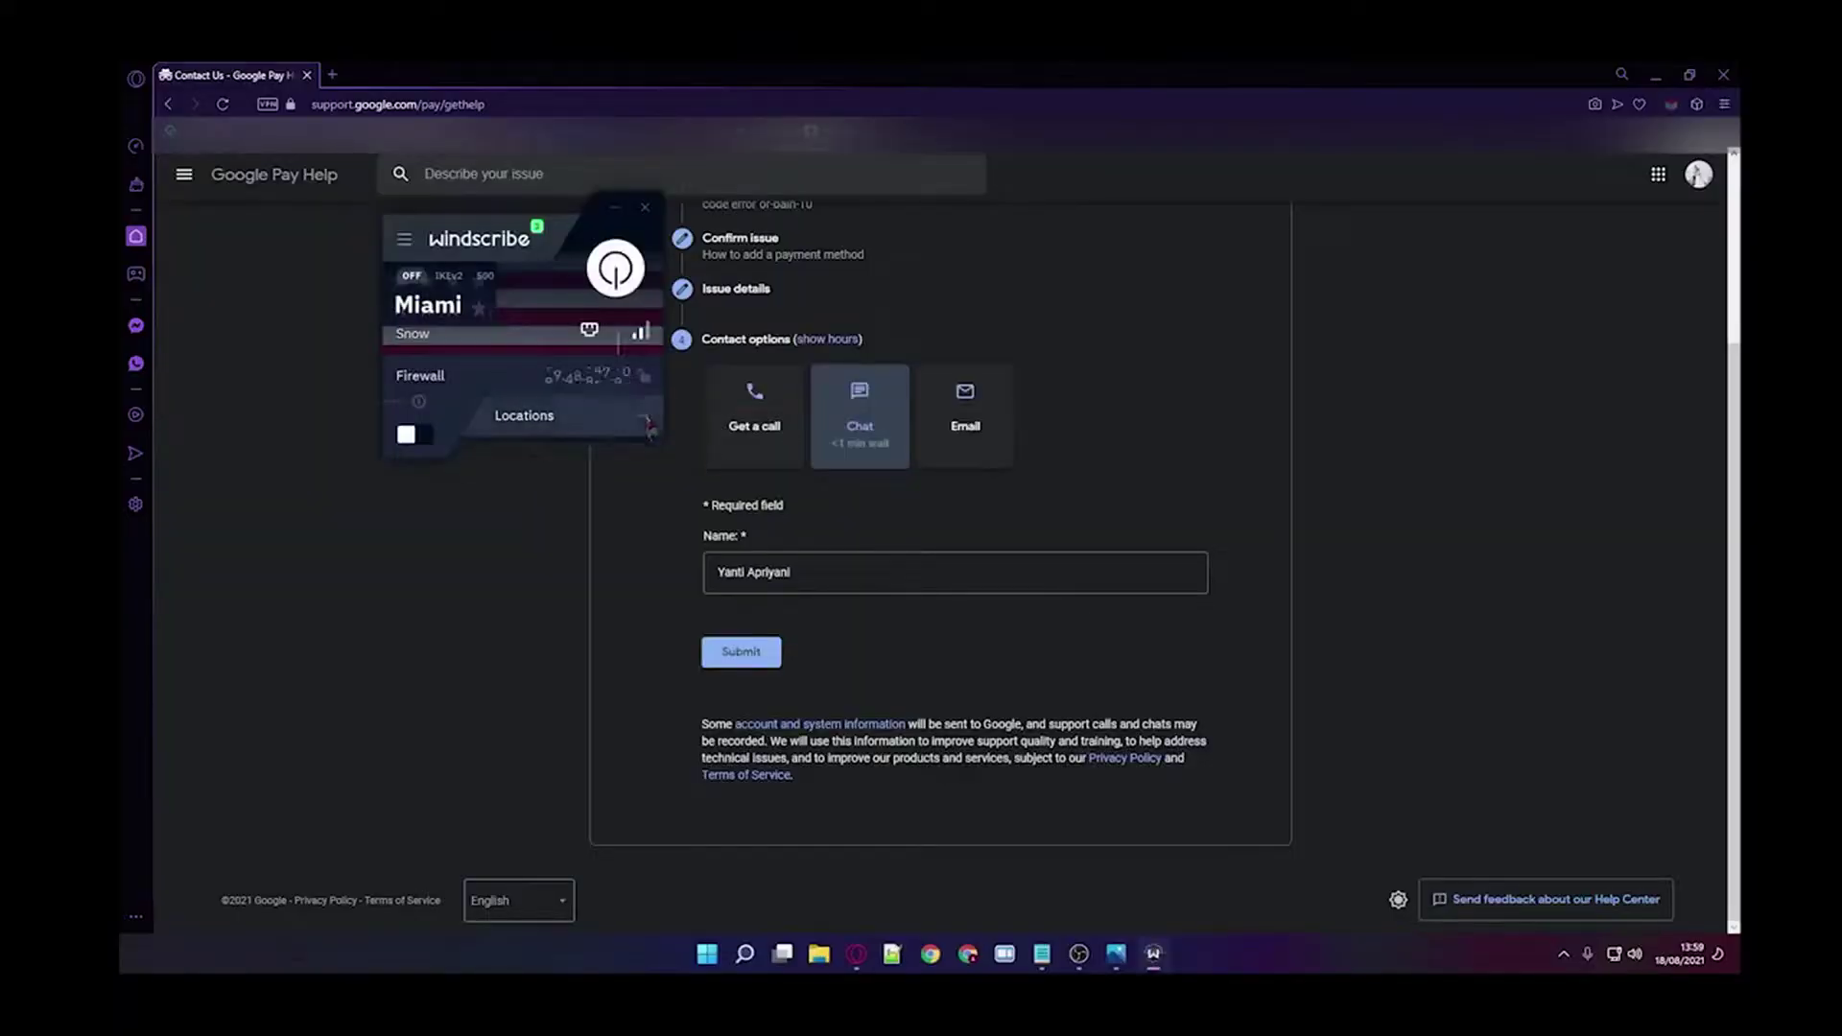
Connect the Windscribe VPN to the London Crumpets location under United Kingdom.
left_click(647, 427)
scroll(572, 606, "down", 3)
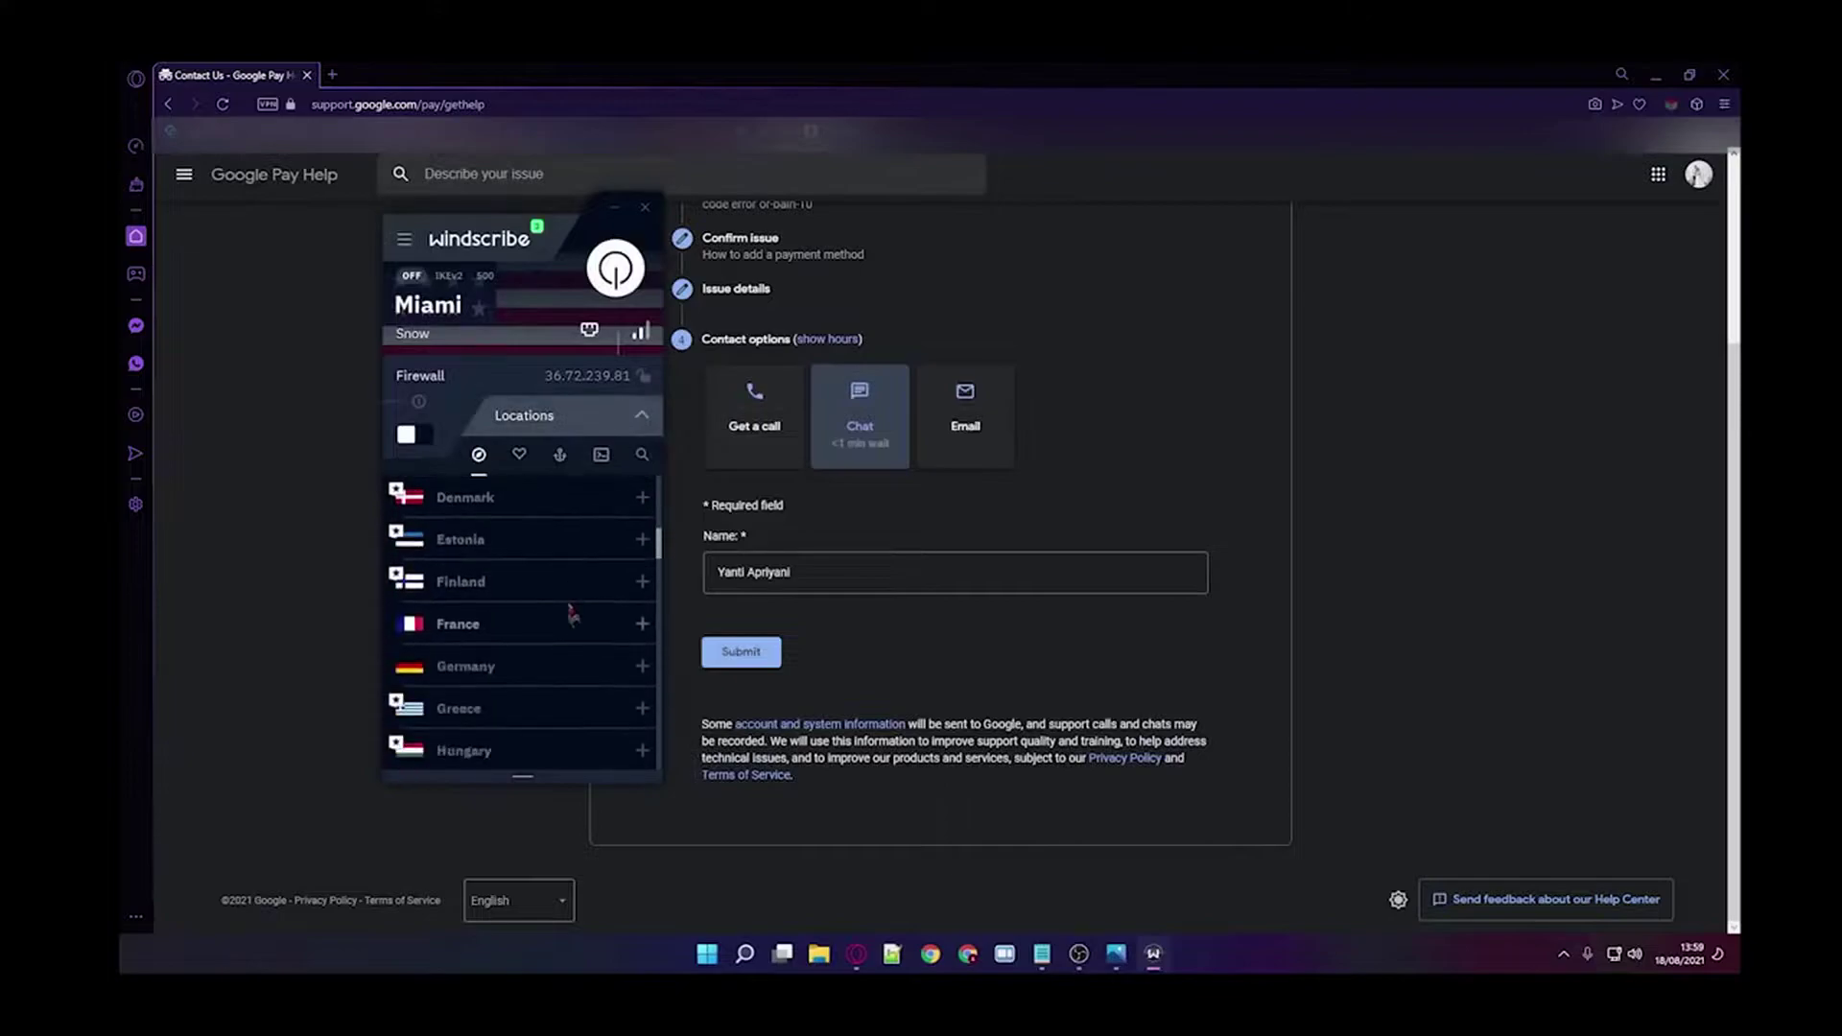
scroll(571, 614, "down", 10)
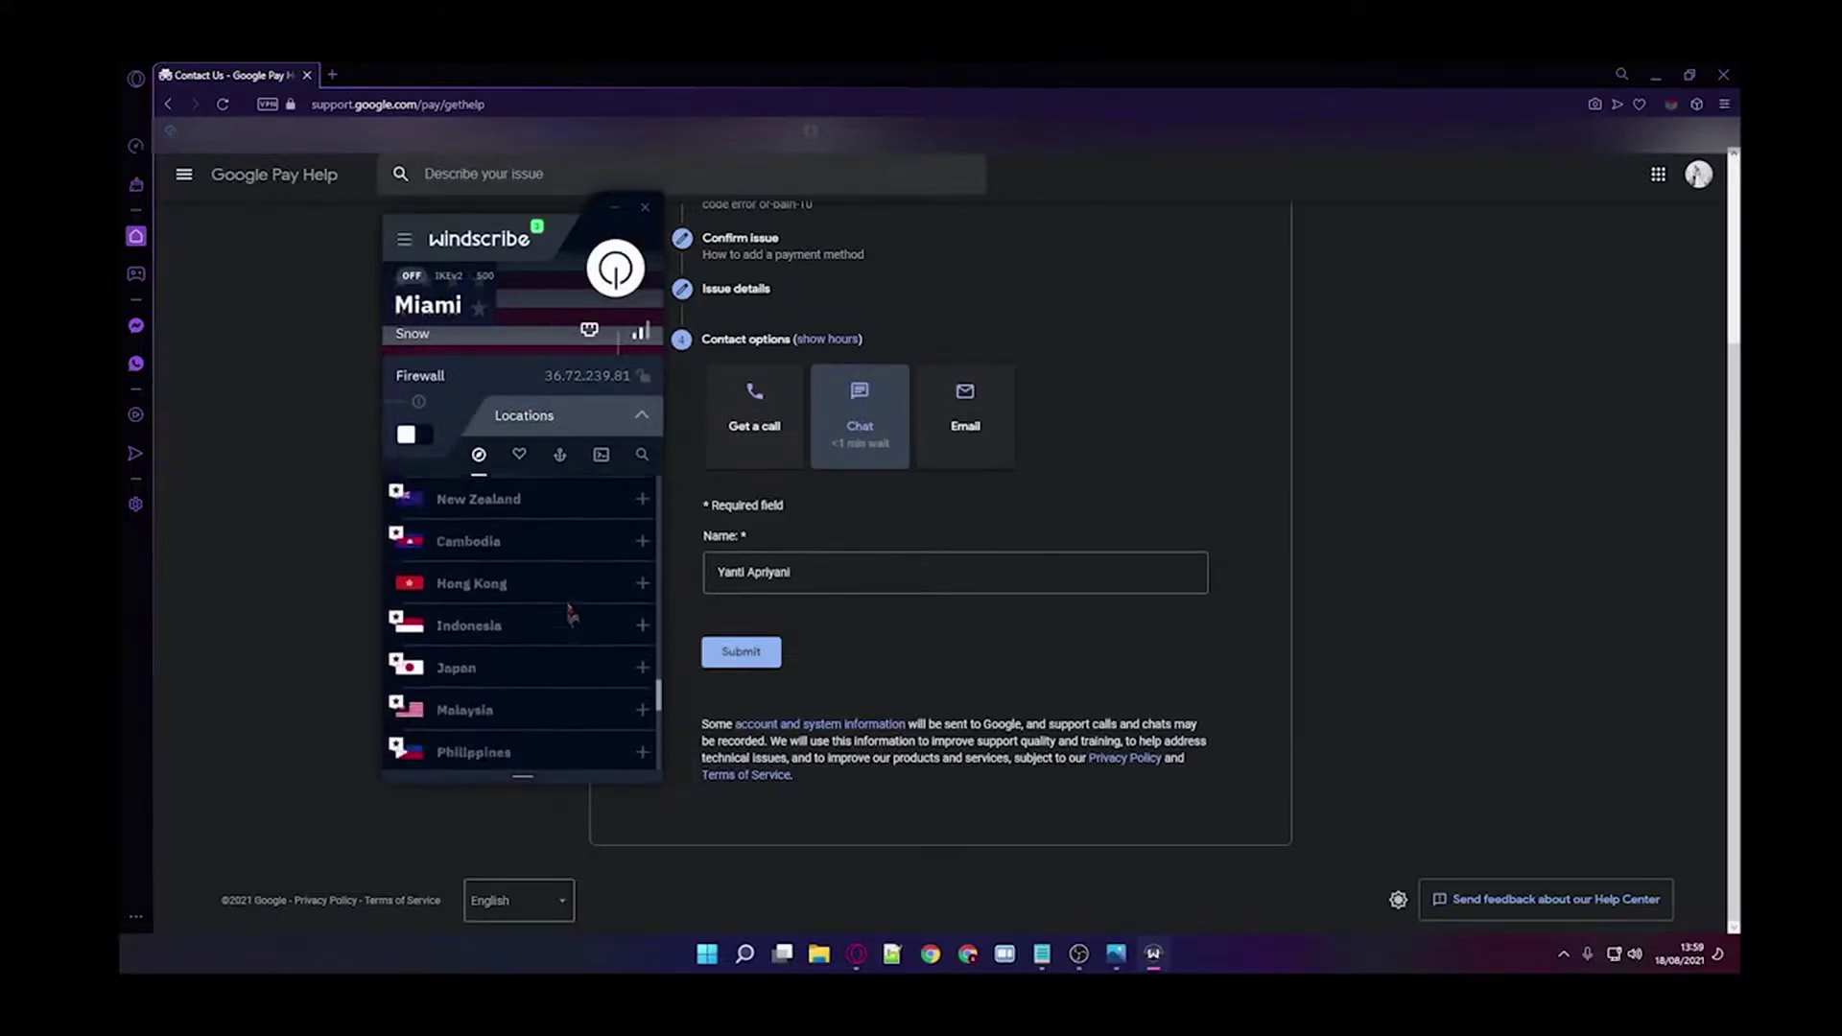
scroll(571, 614, "down", 2)
scroll(571, 614, "up", 5)
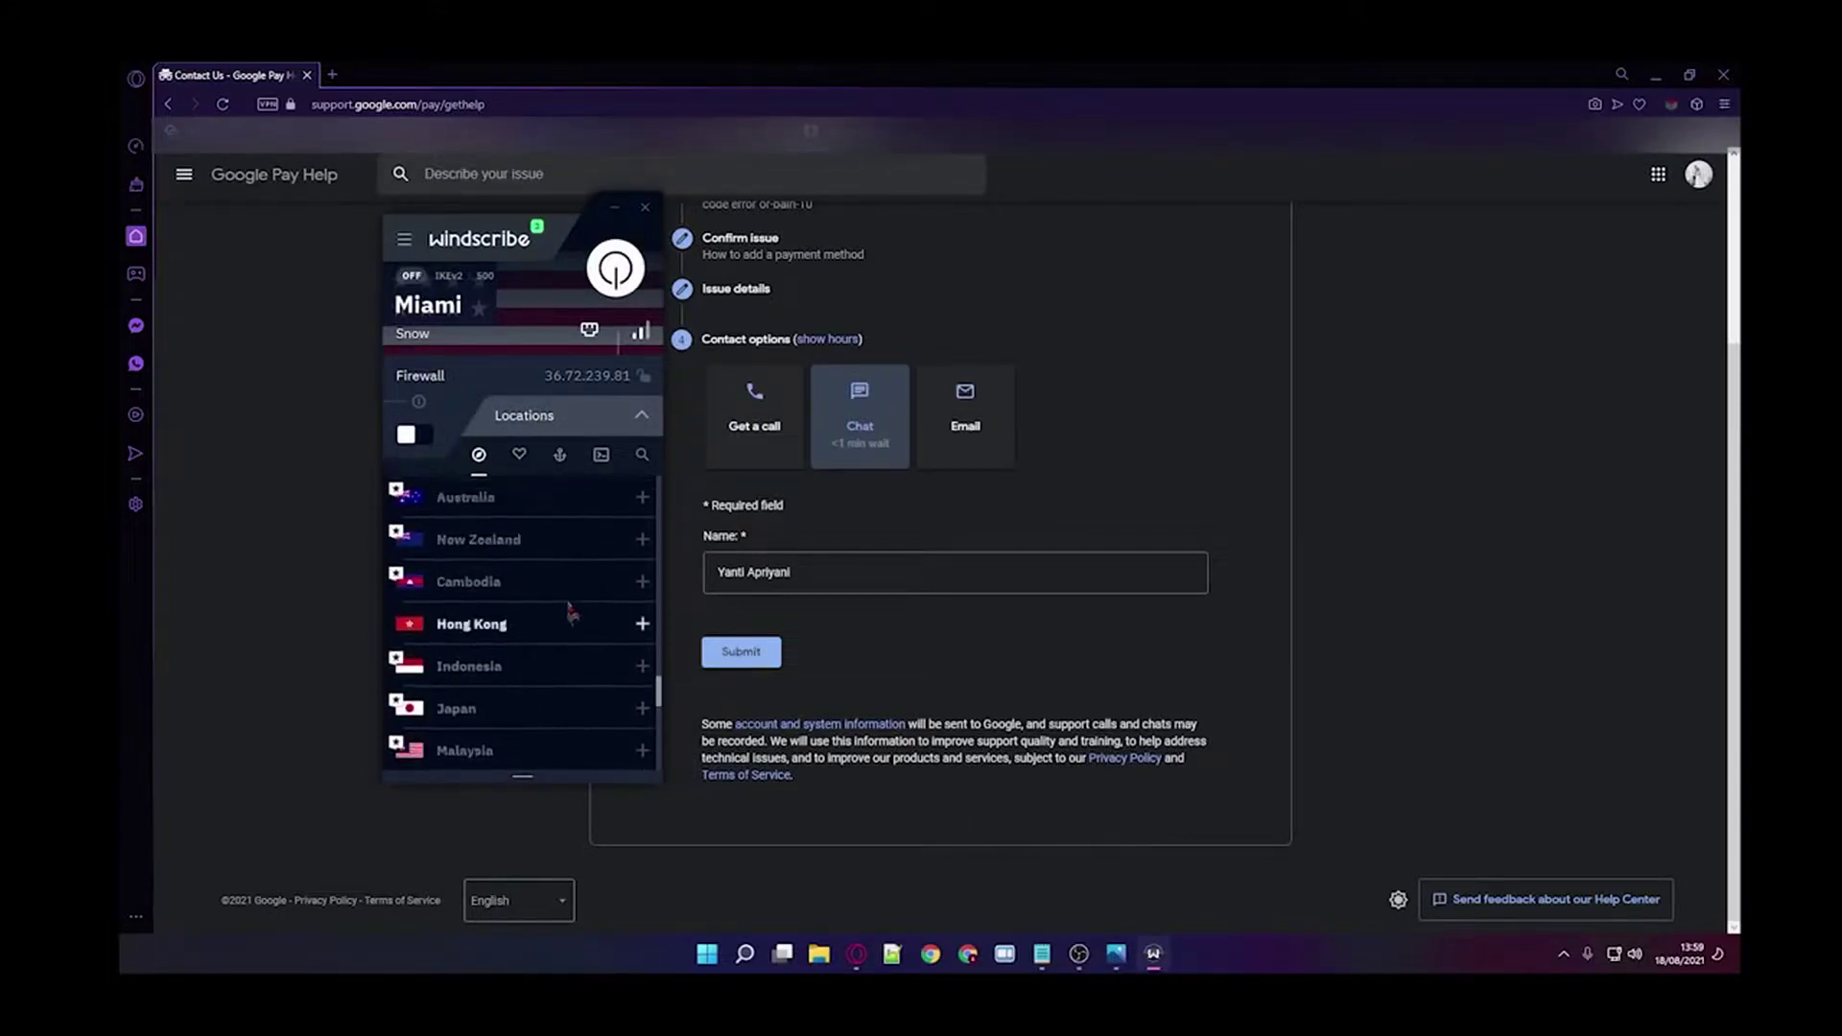
scroll(572, 614, "up", 3)
left_click(576, 646)
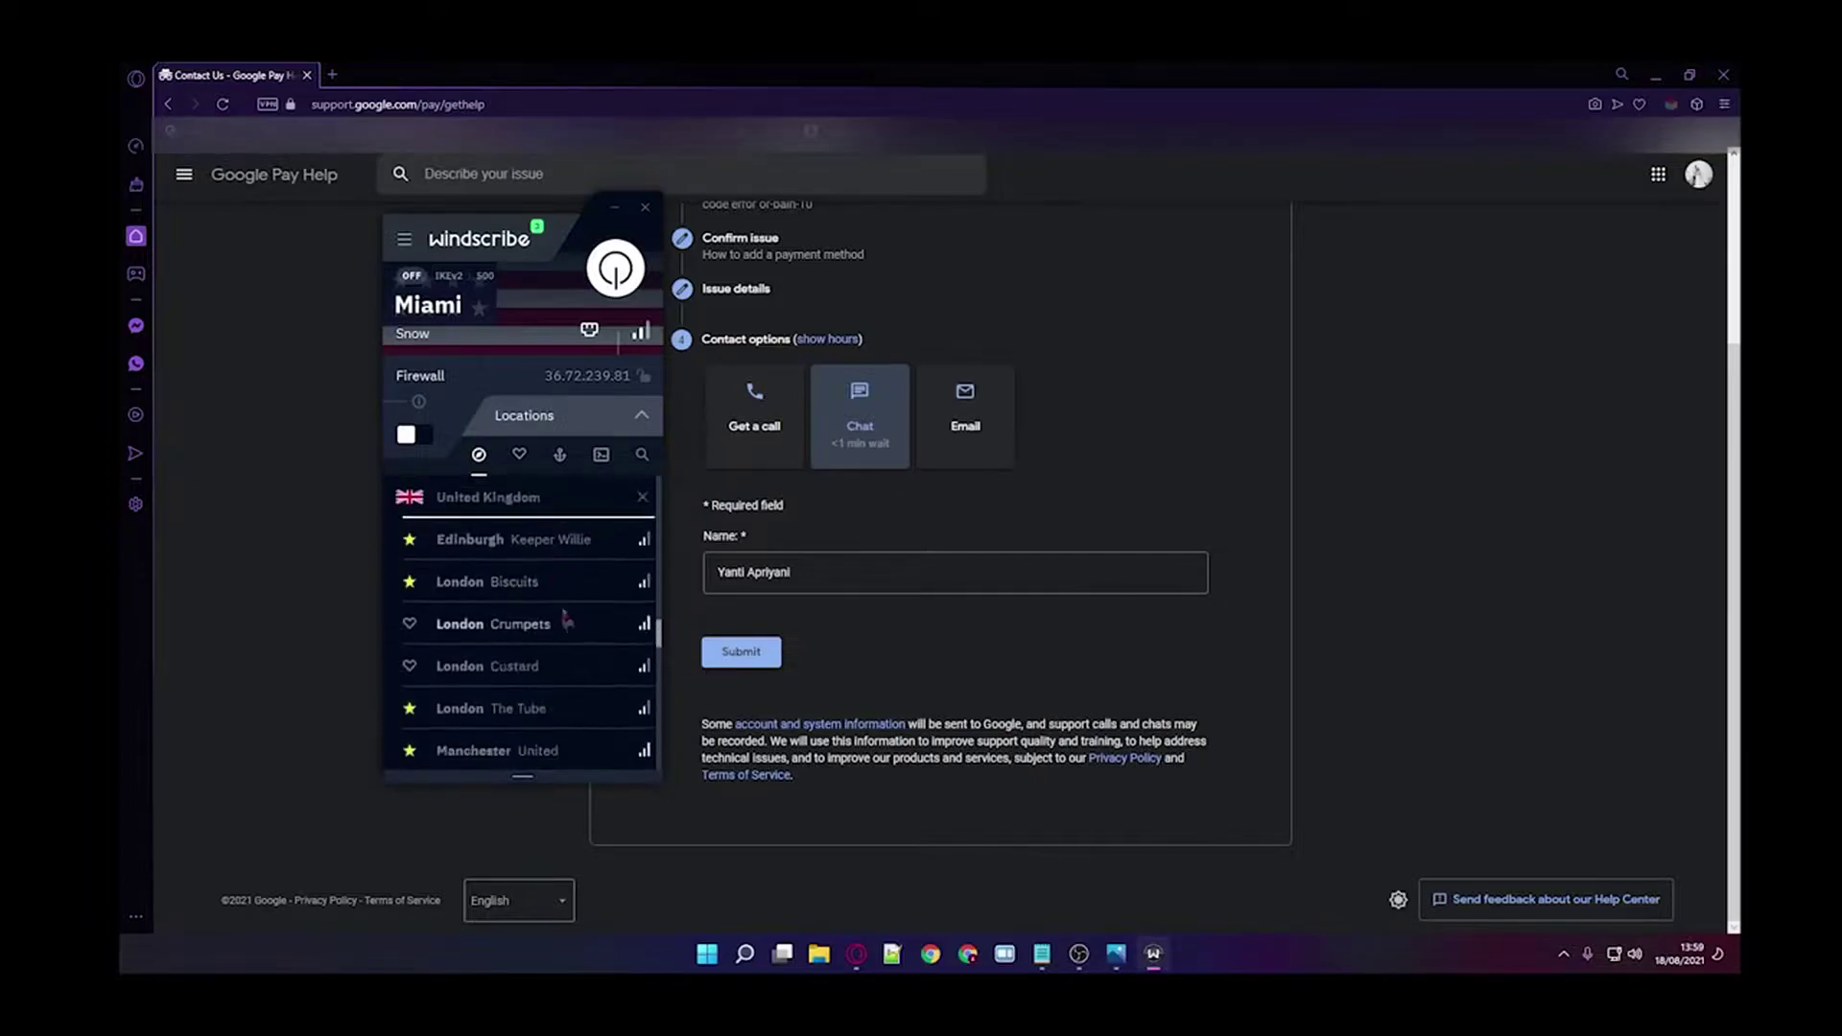
left_click(546, 623)
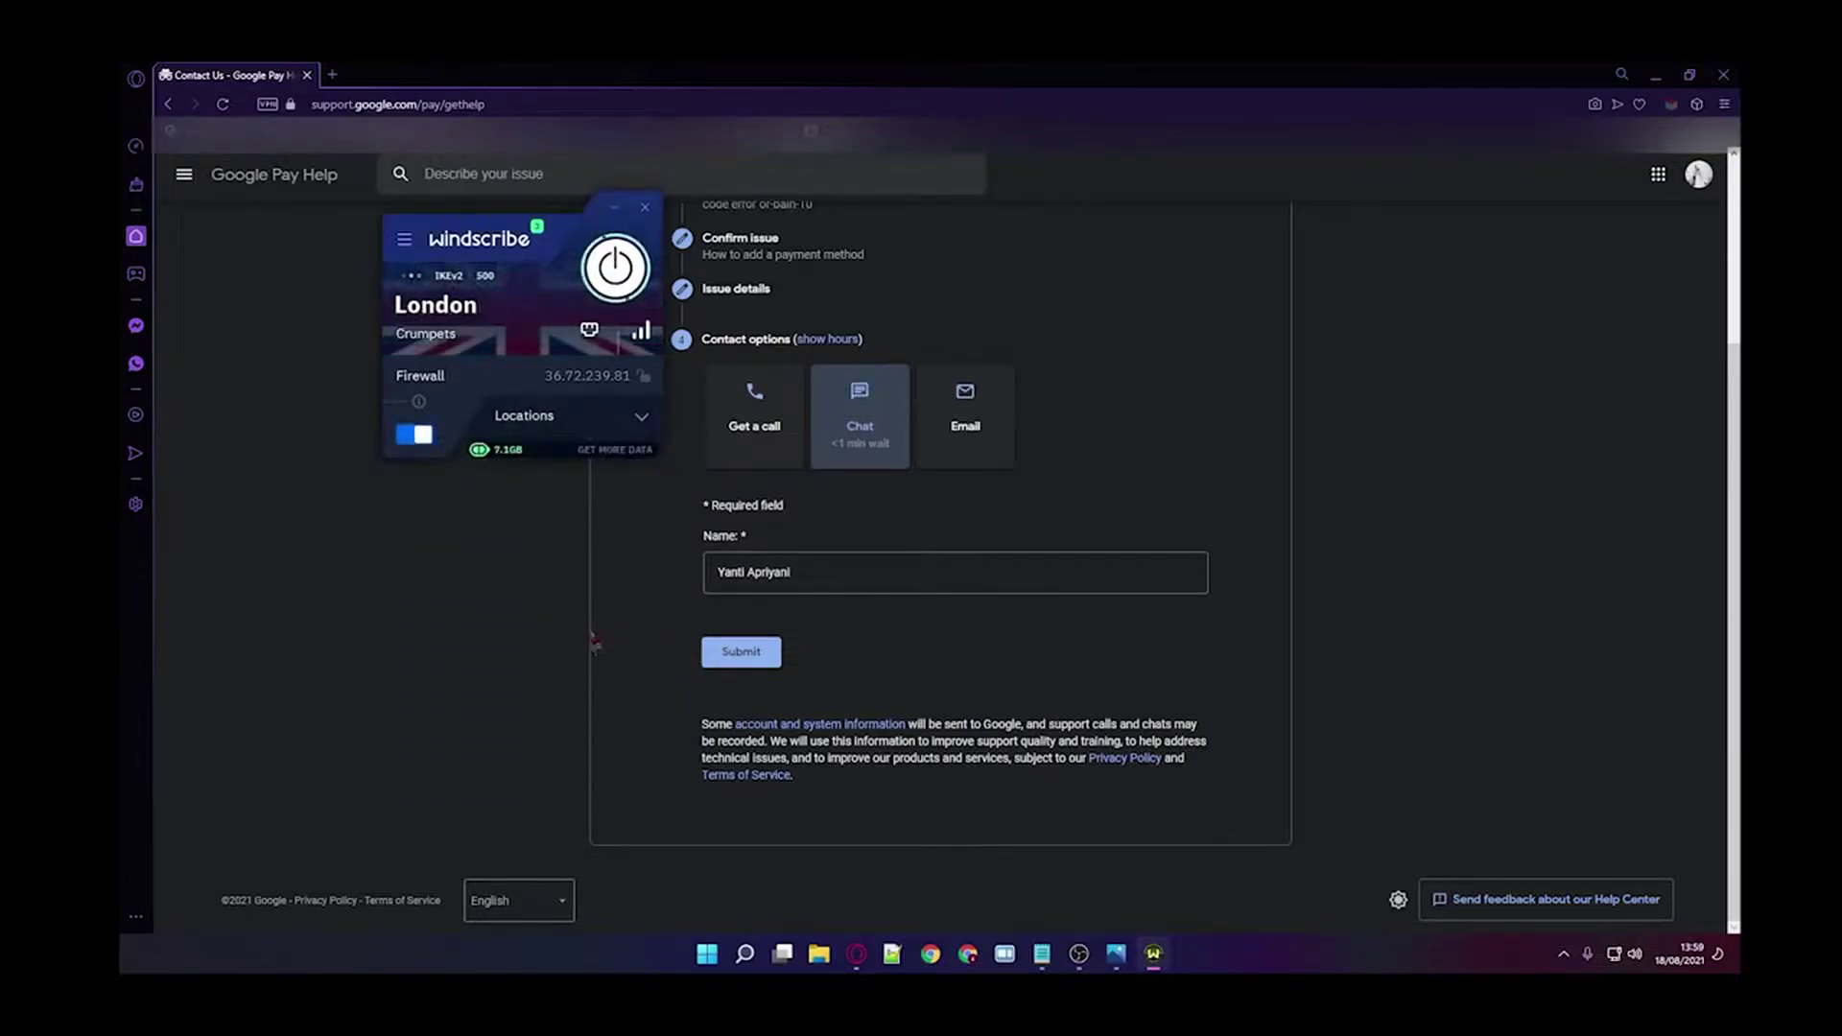
left_click(1187, 350)
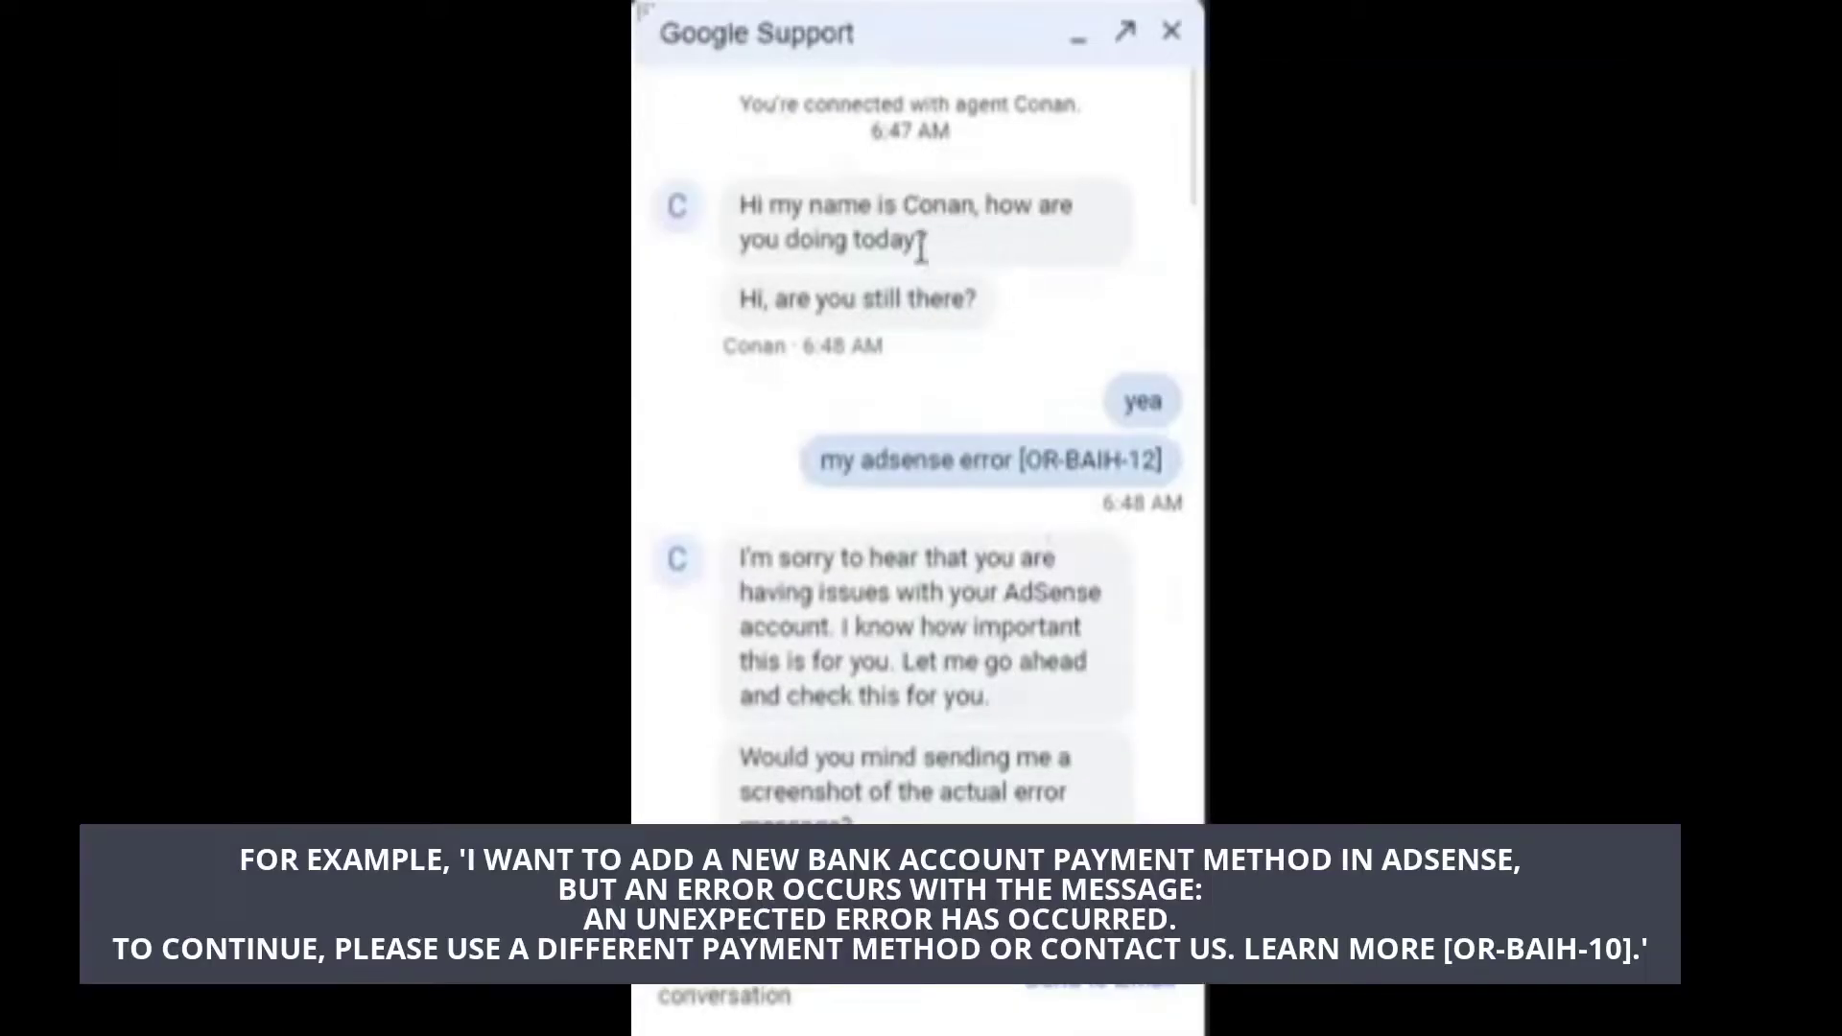
Read through the Google Support chat transcript about the AdSense bank account error.
left_click_drag(950, 249, 741, 199)
right_click(753, 203)
left_click(662, 242)
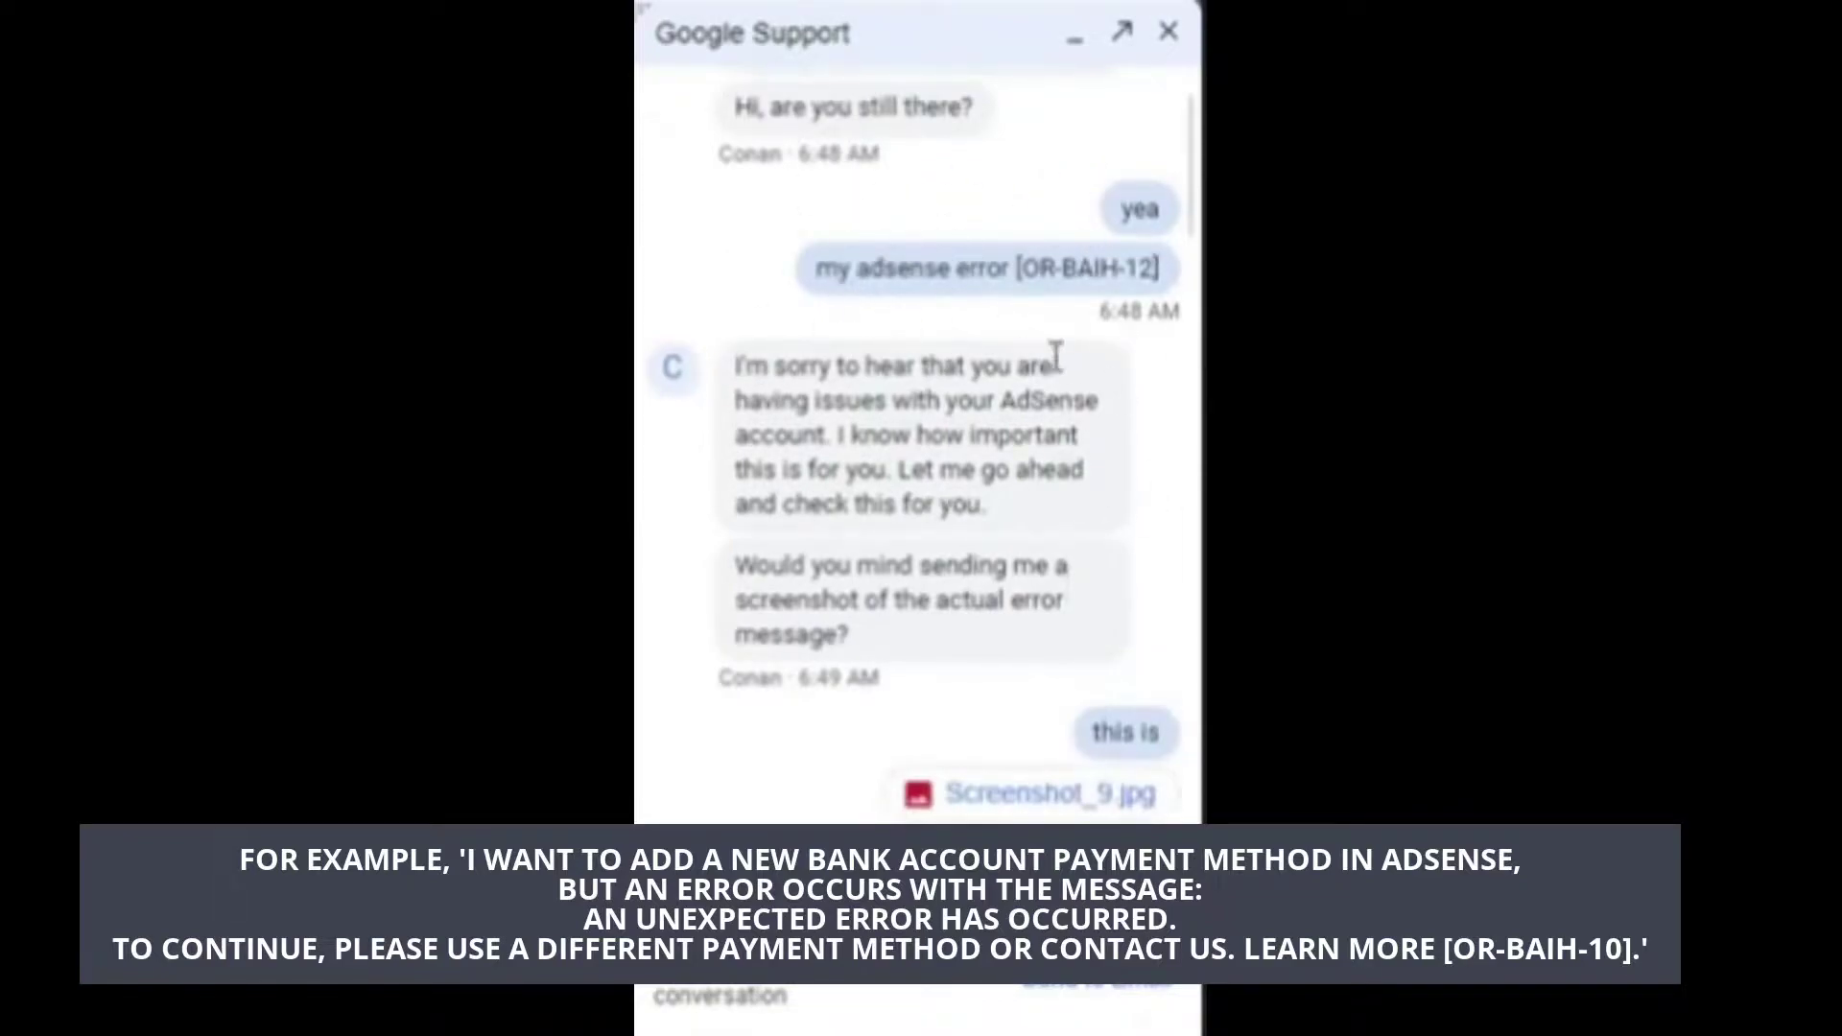
scroll(1150, 286, "down", 2)
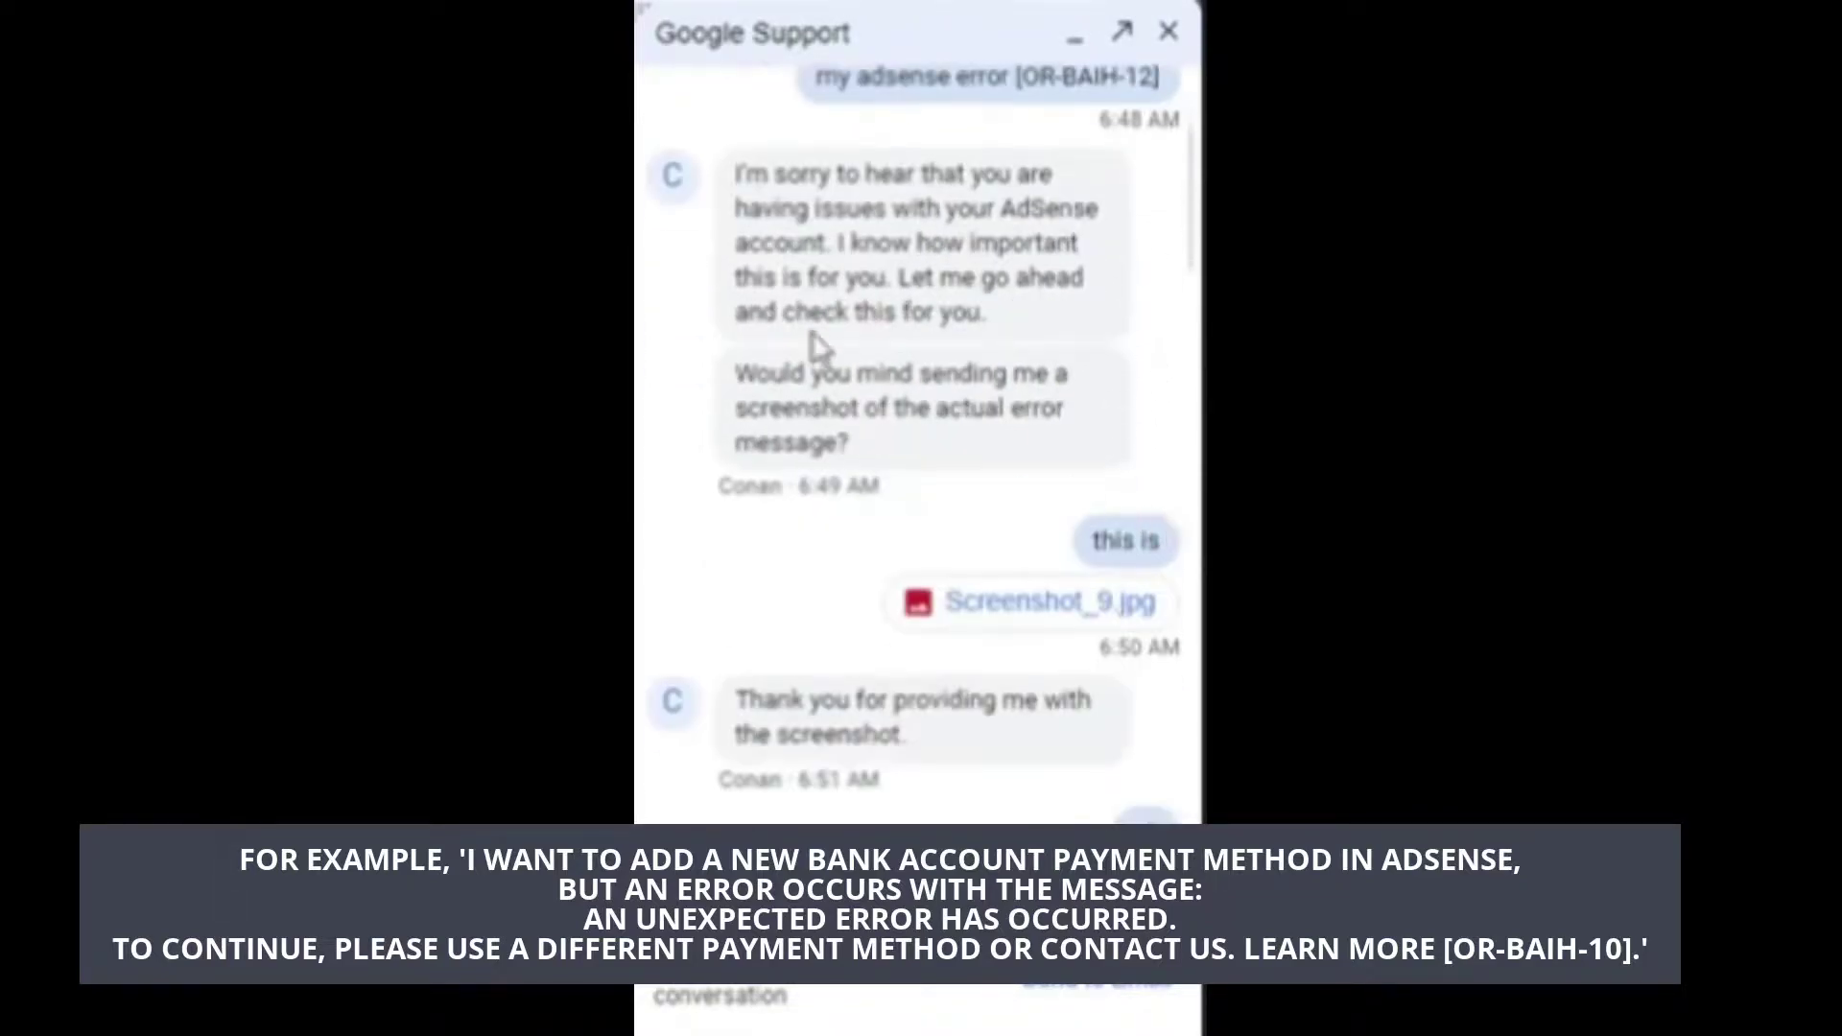
scroll(998, 463, "down", 10)
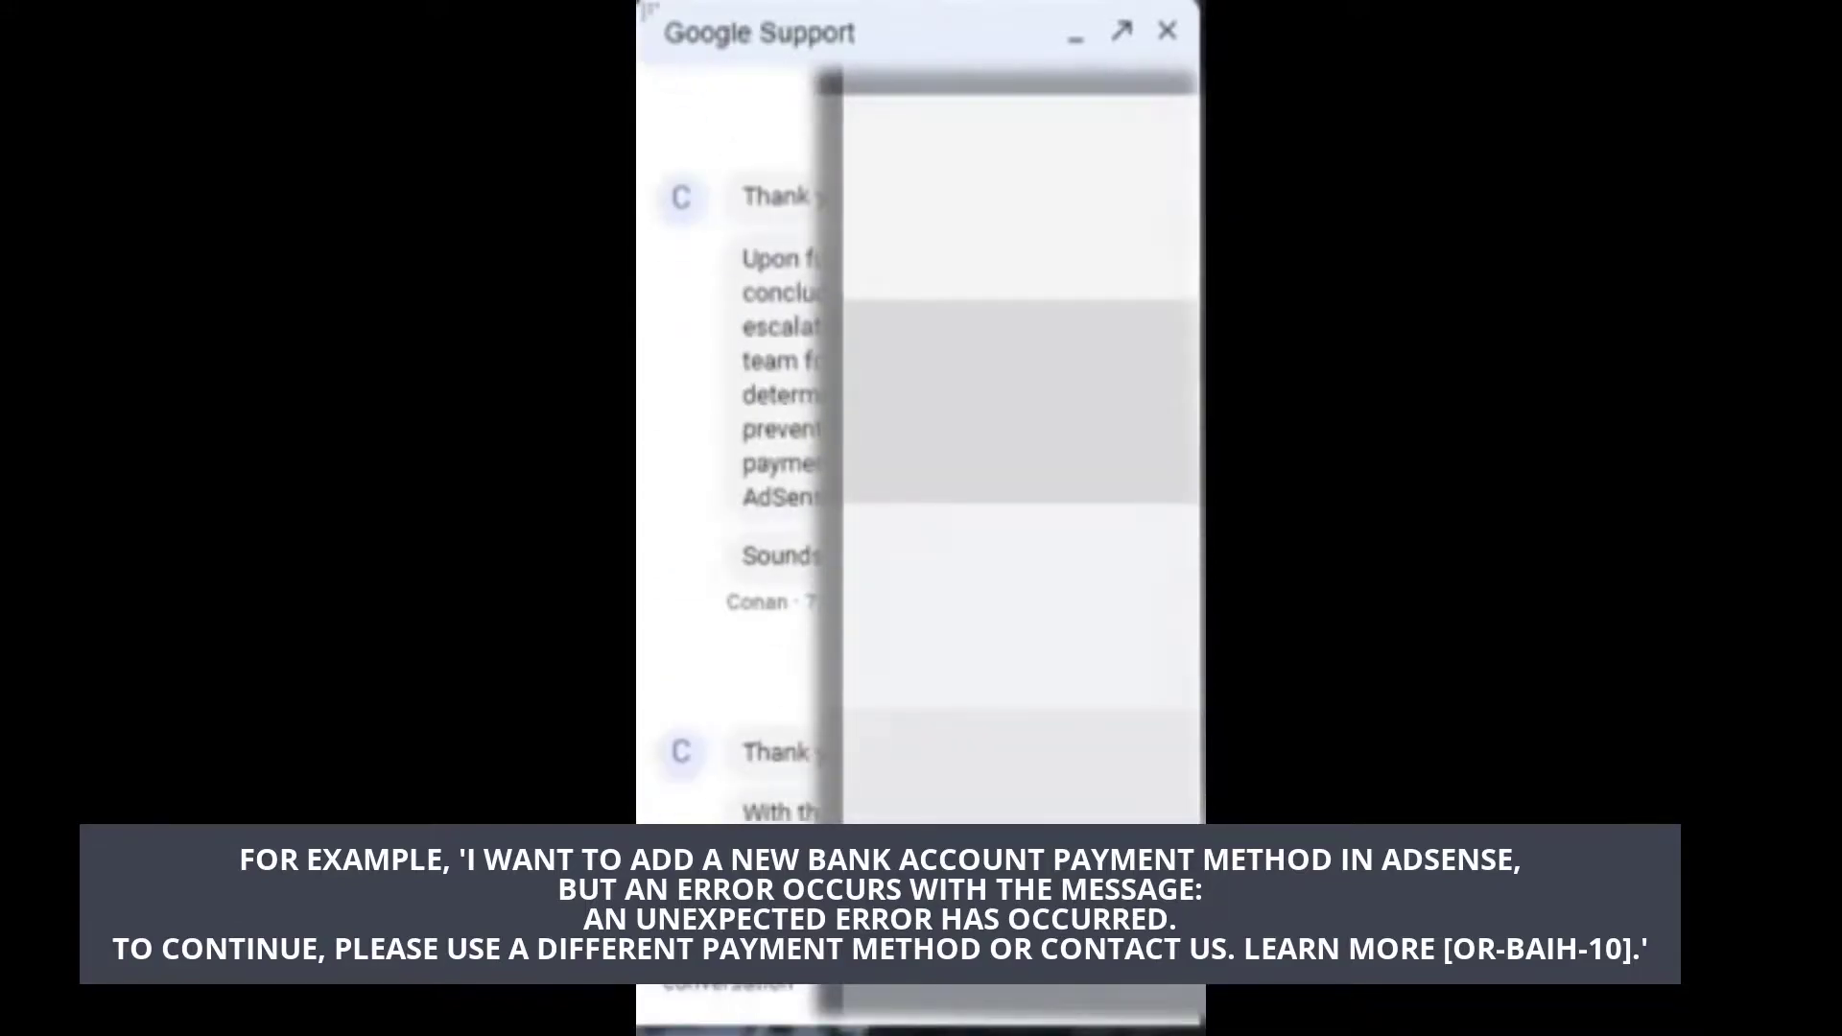
scroll(921, 461, "down", 8)
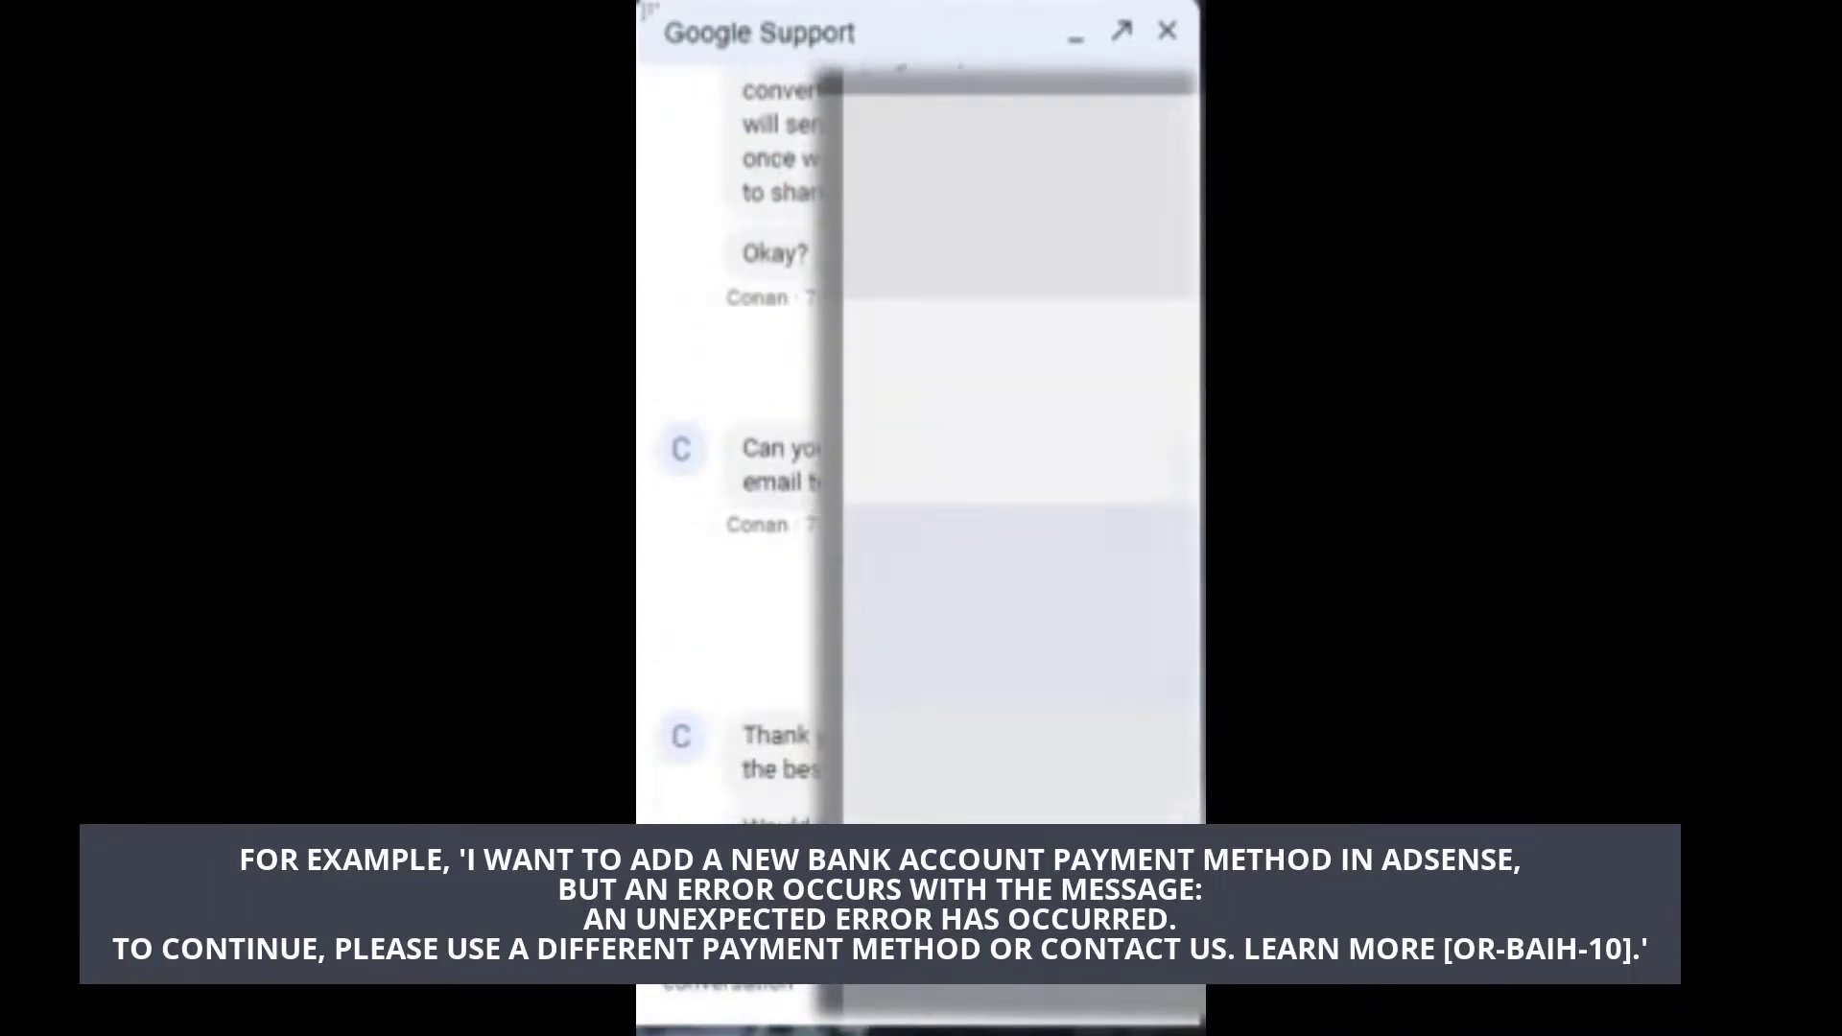
scroll(730, 441, "down", 2)
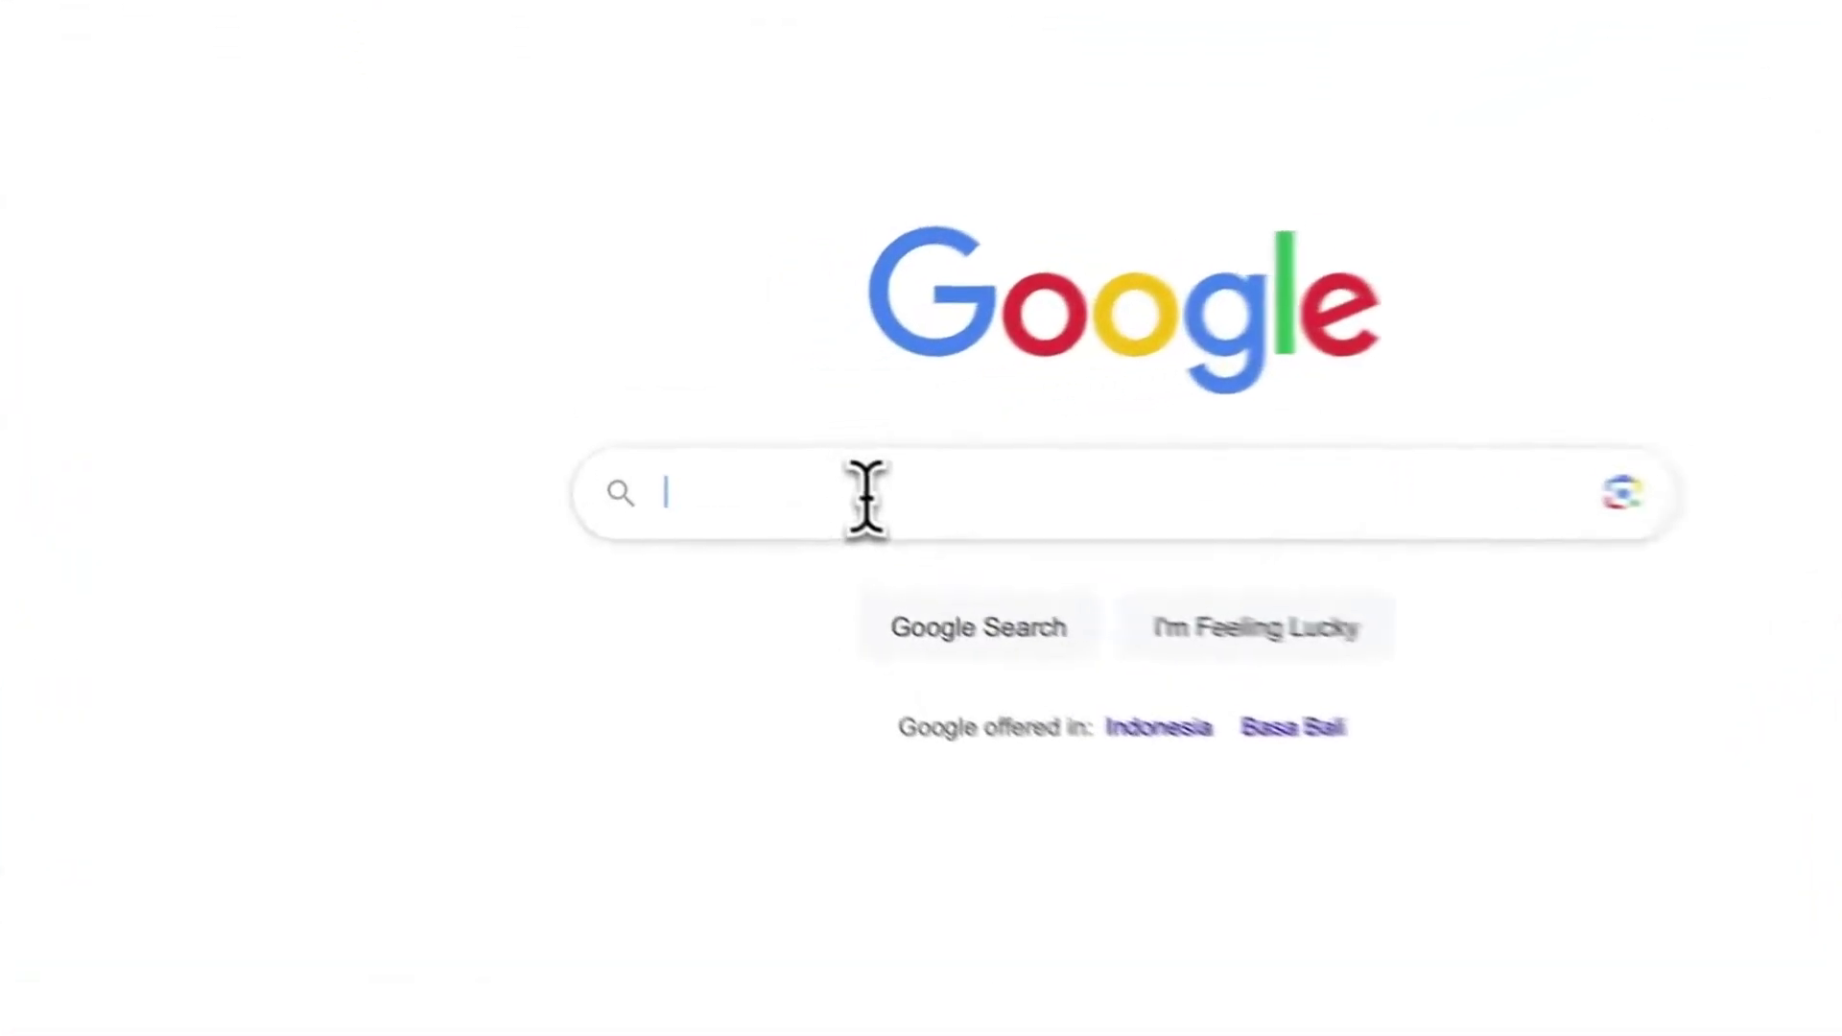
Search Google for "Youtube Support" and open the YouTube Help result.
left_click(773, 480)
type("Youtube Sup")
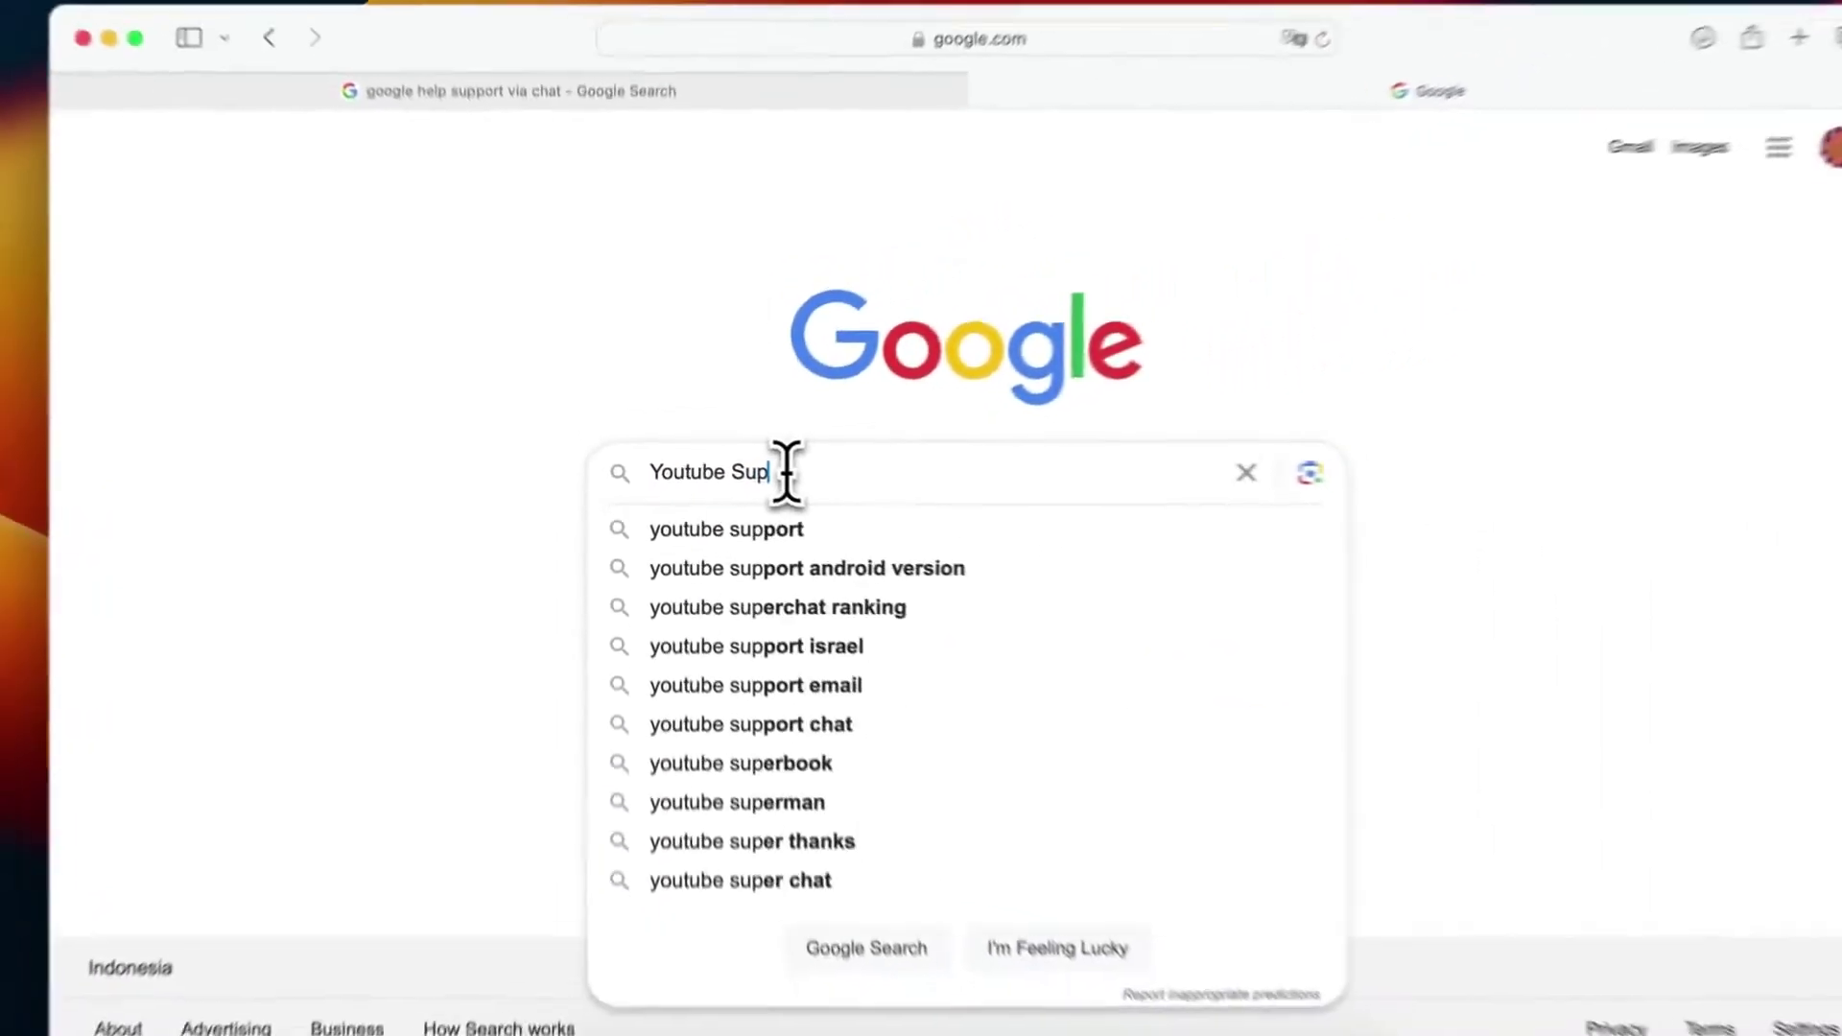
type("port")
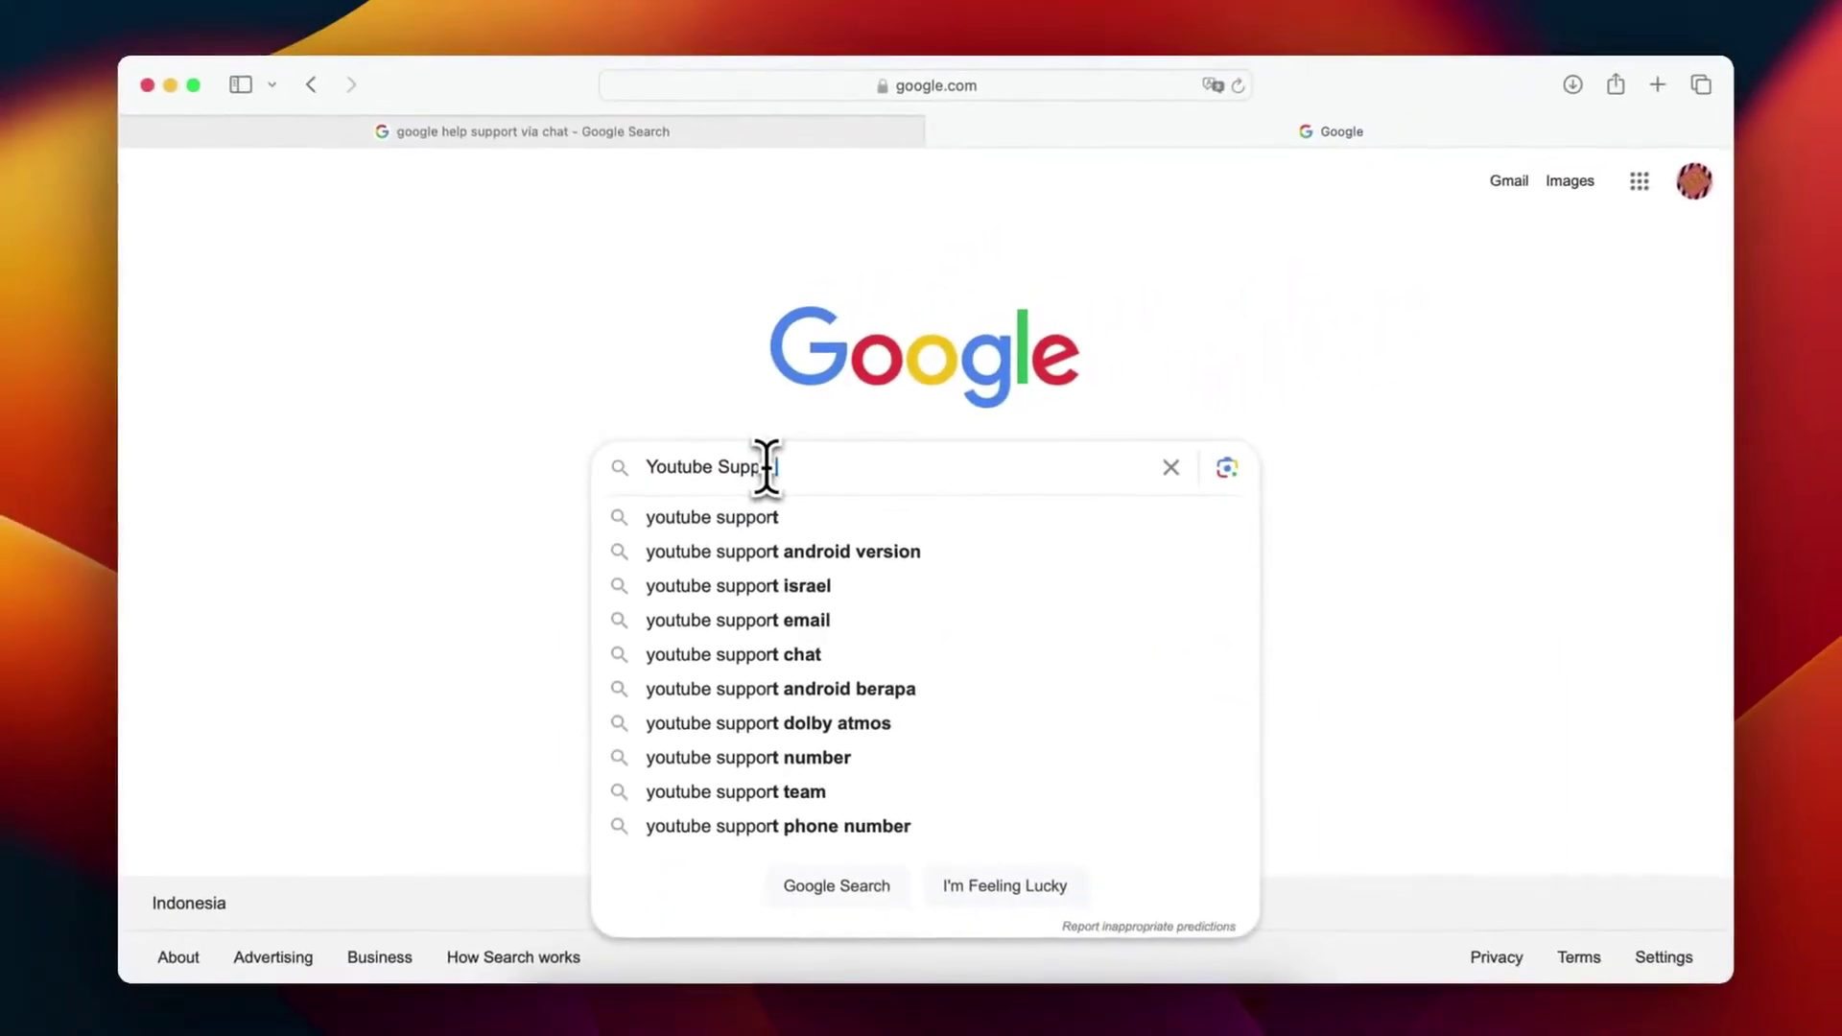
key("Return")
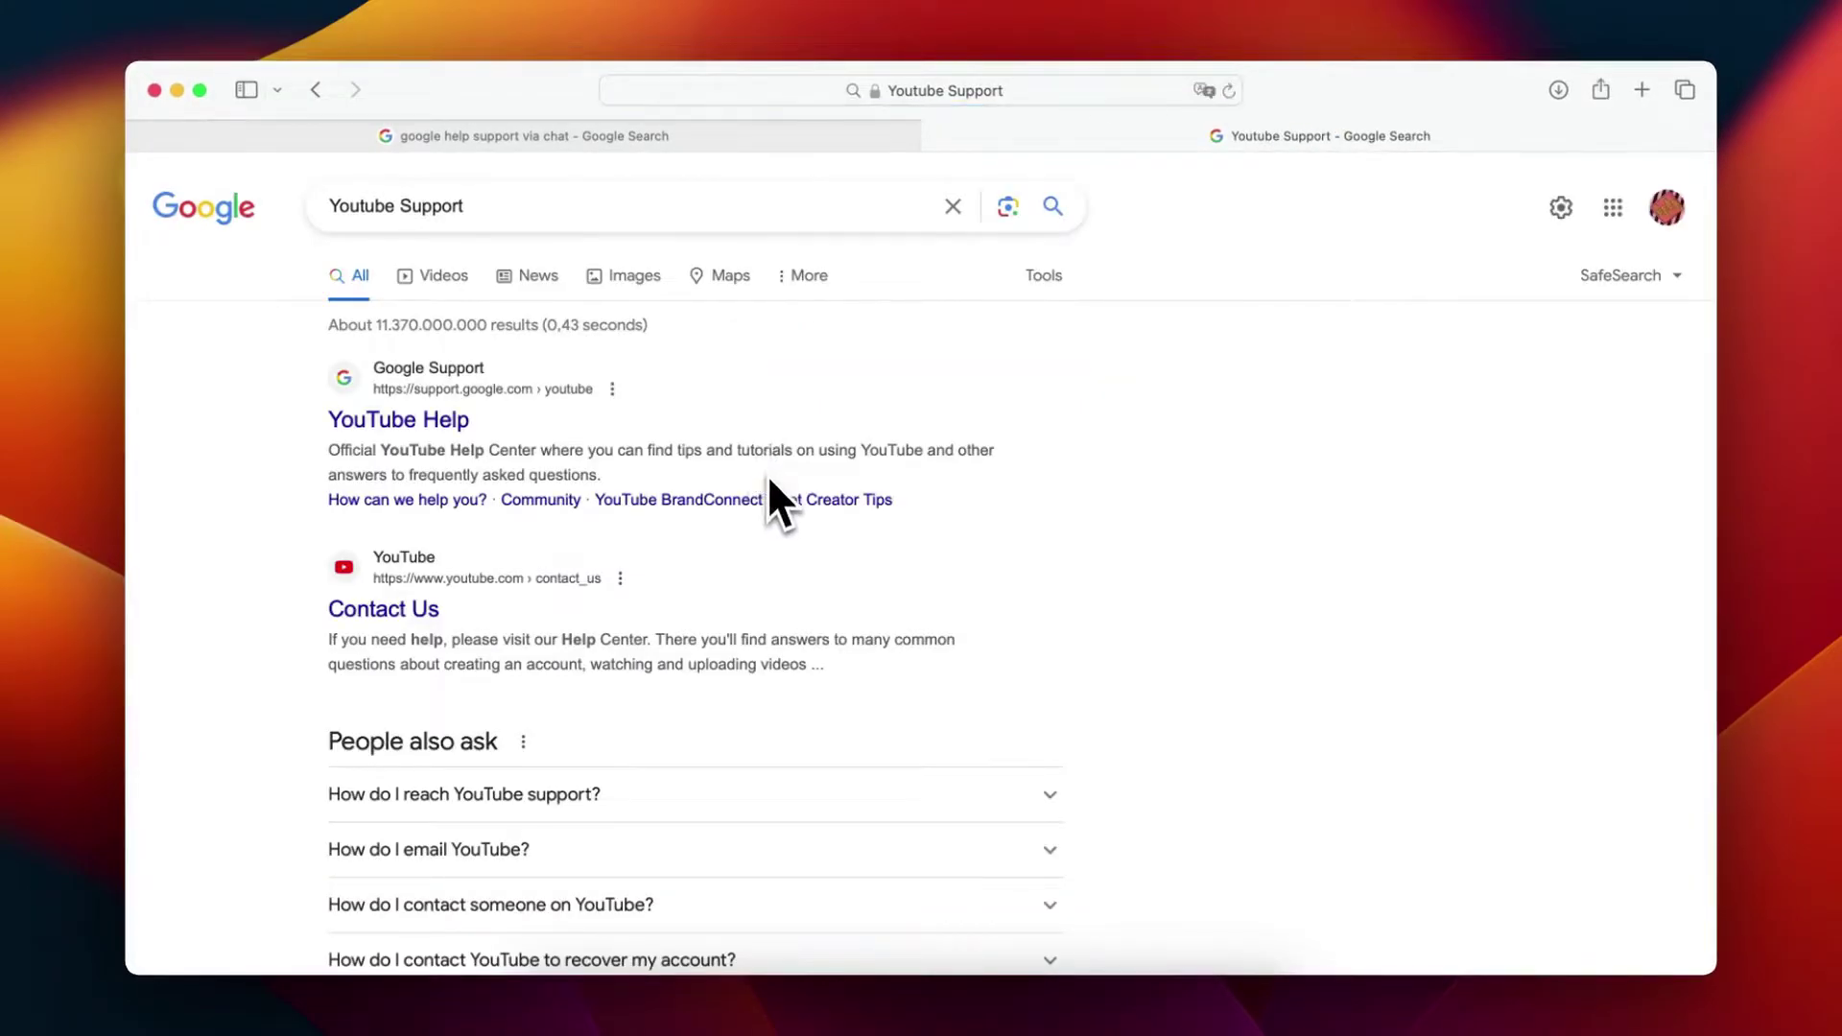
left_click(434, 423)
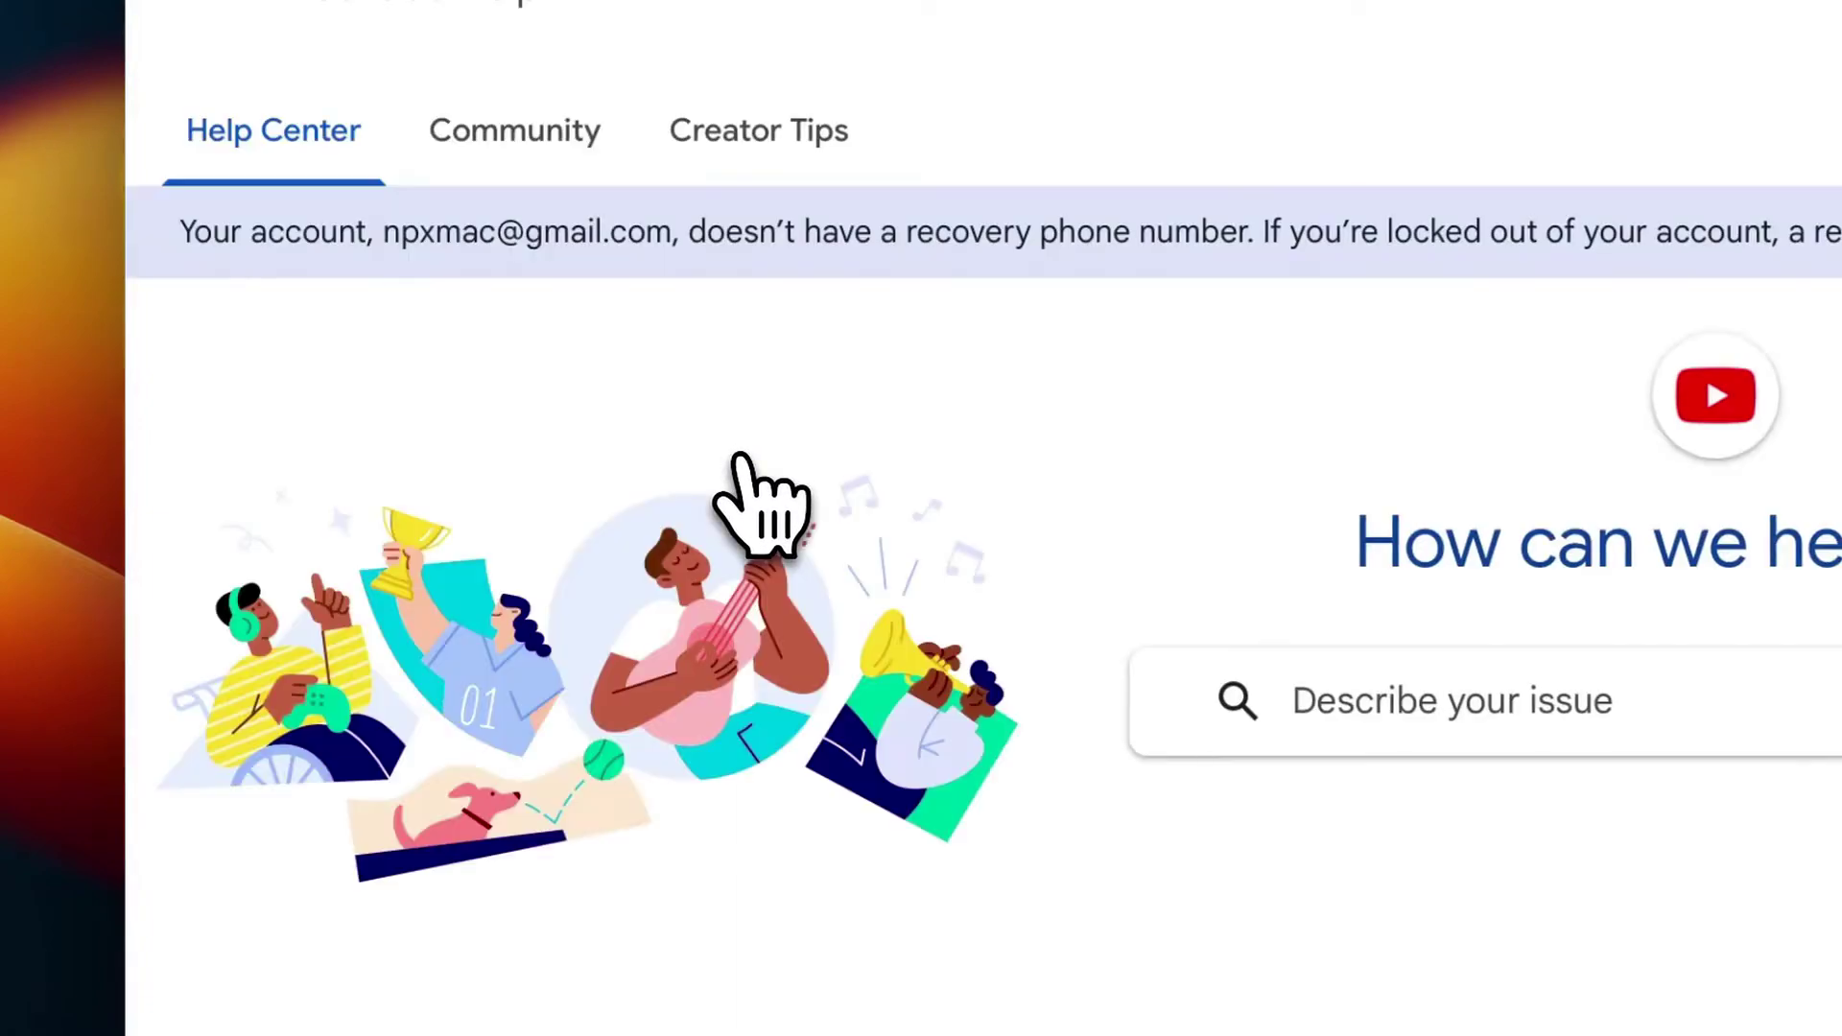
Look through the YouTube Help page for a contact option among the help topics and the "Need more help?" section.
scroll(913, 609, "down", 3)
scroll(688, 542, "down", 3)
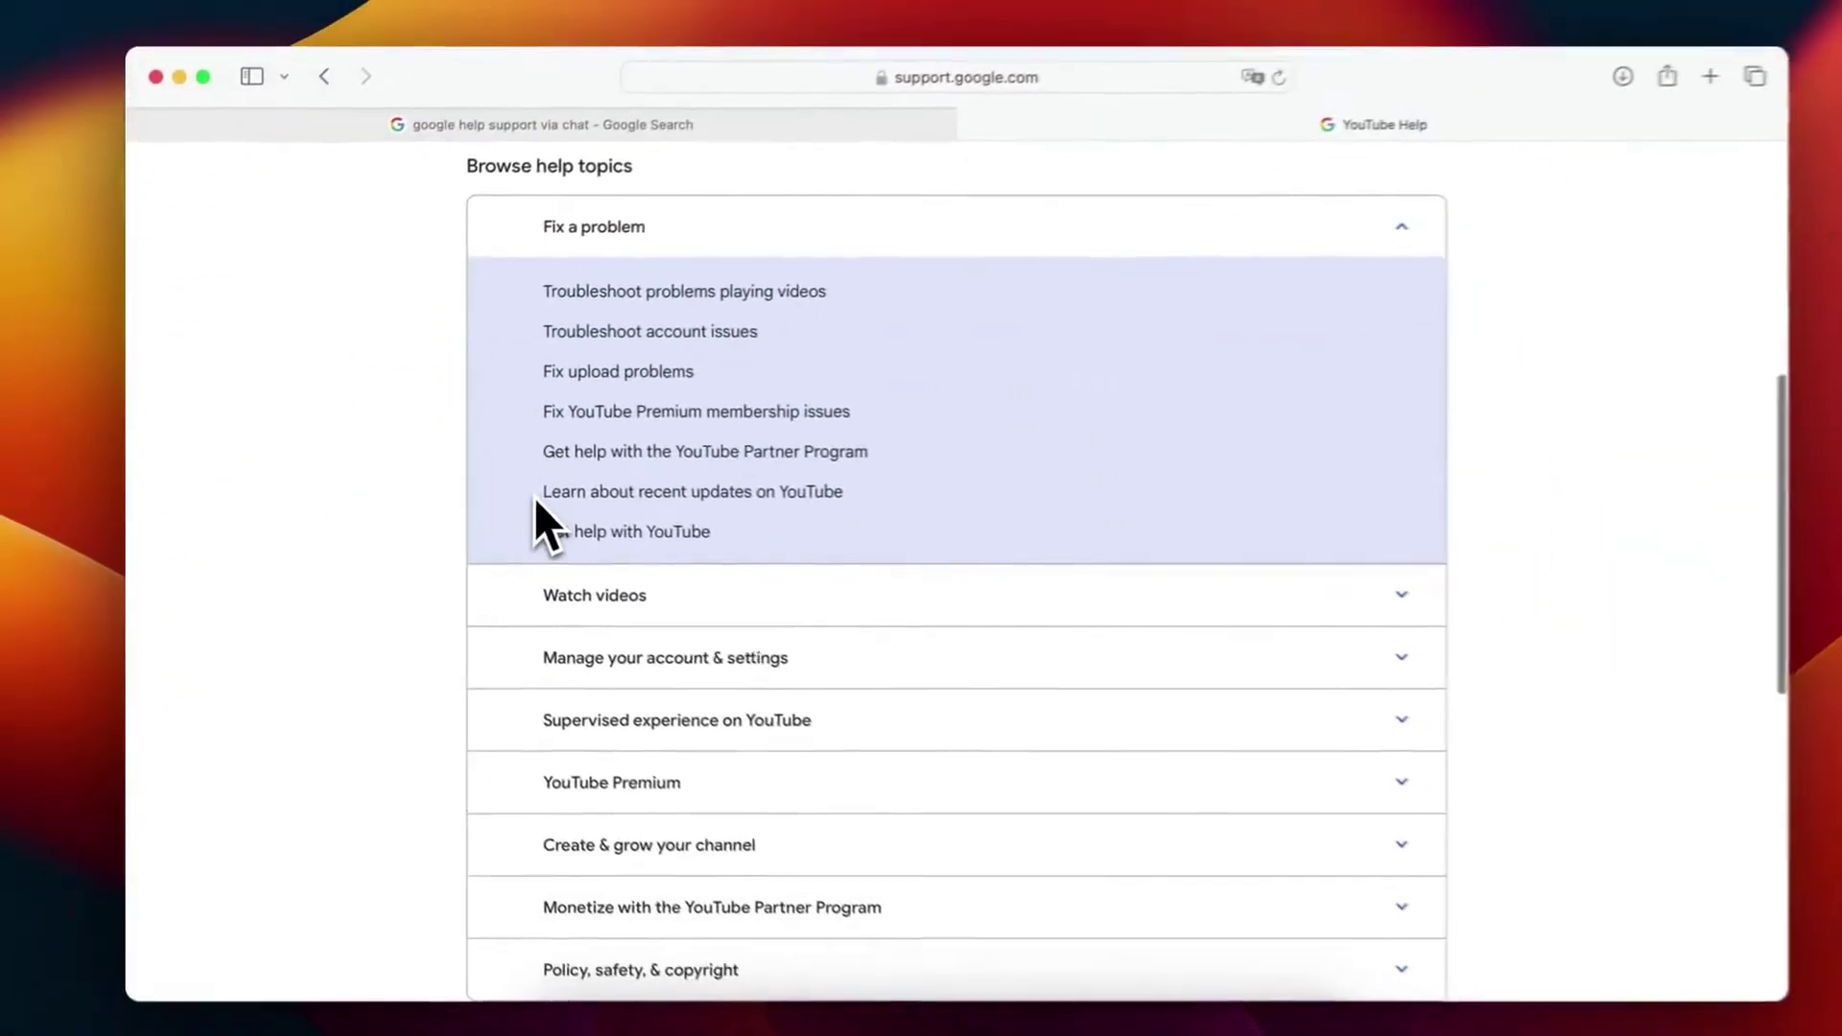
scroll(690, 545, "up", 4)
scroll(689, 547, "down", 1)
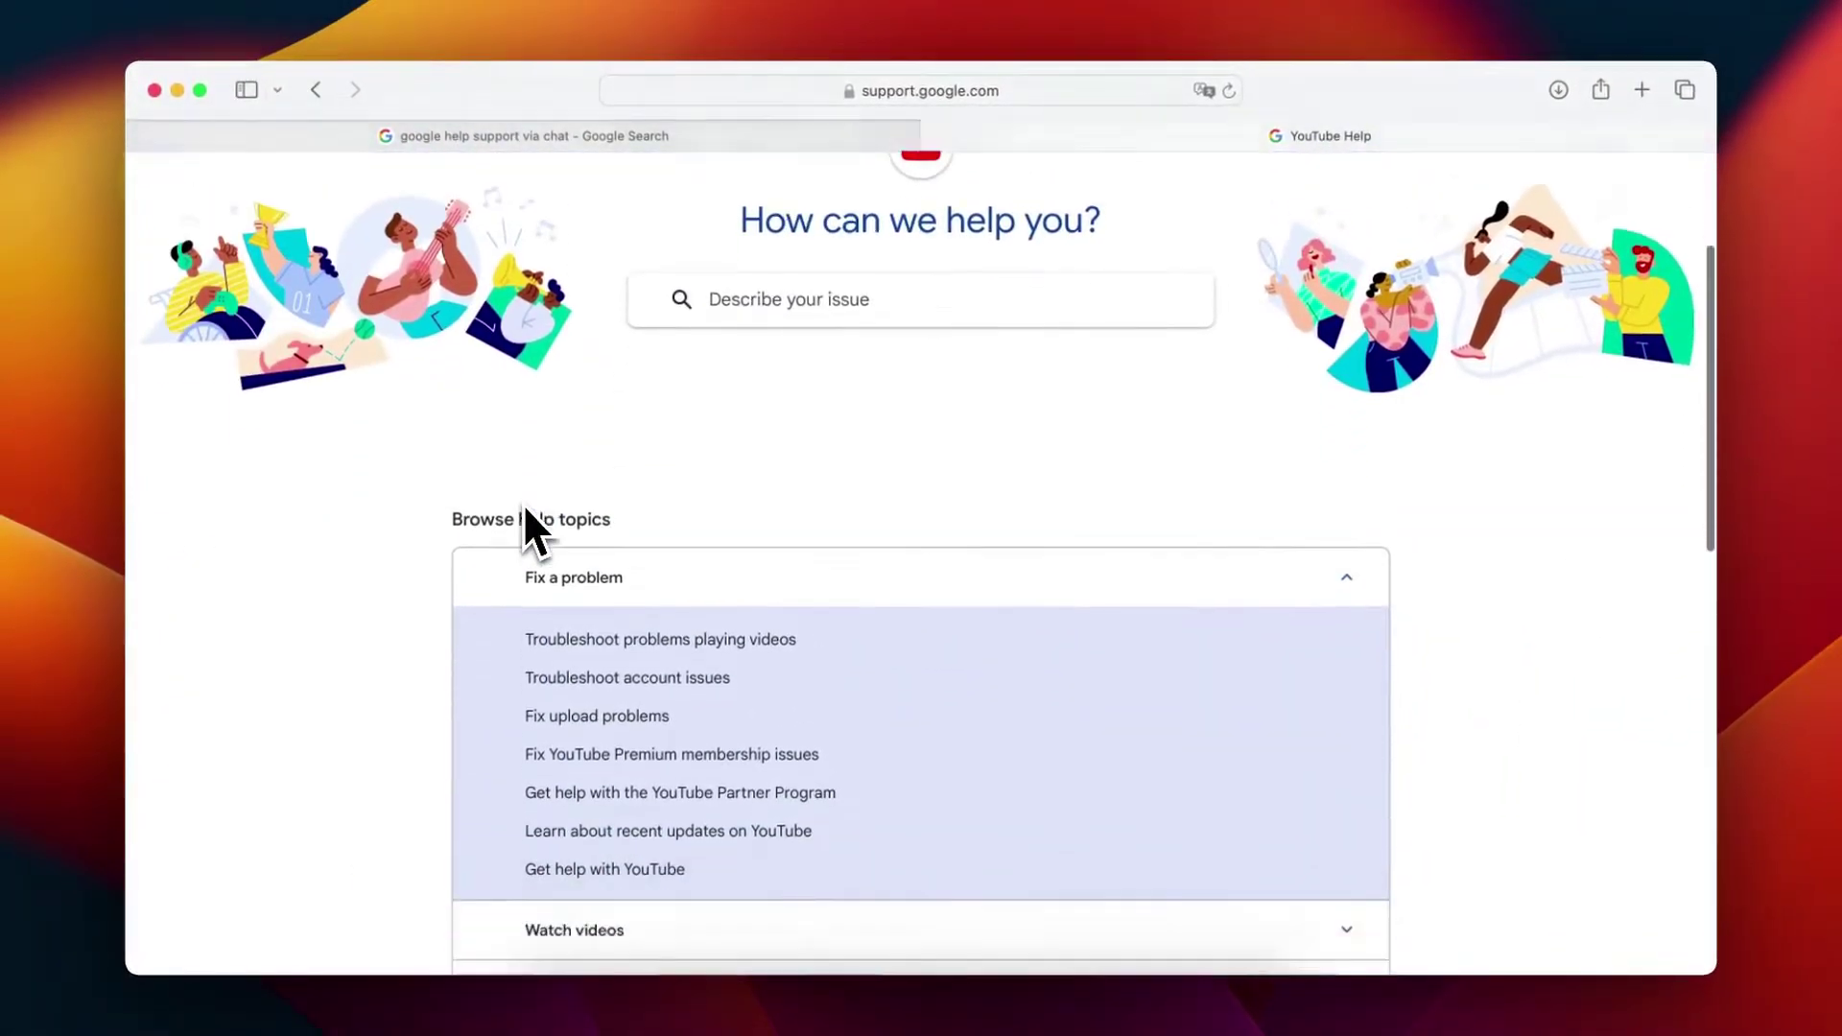
scroll(524, 509, "down", 10)
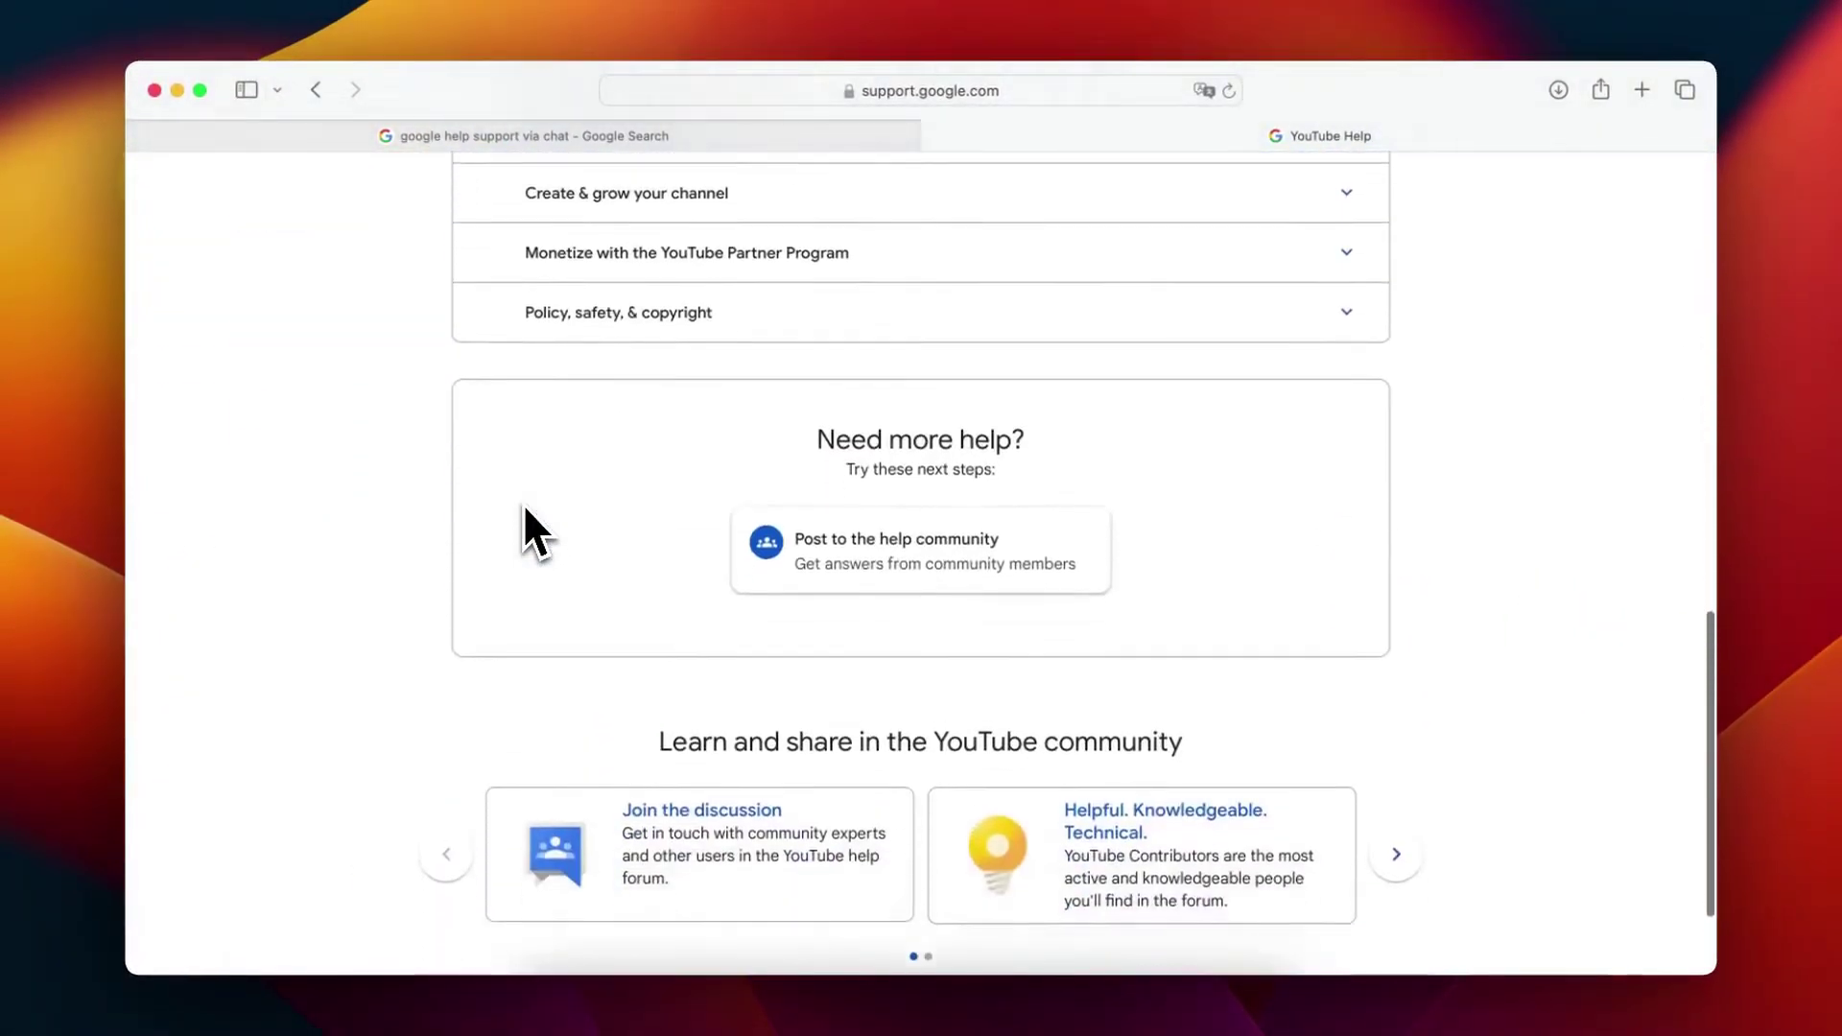
scroll(525, 509, "up", 10)
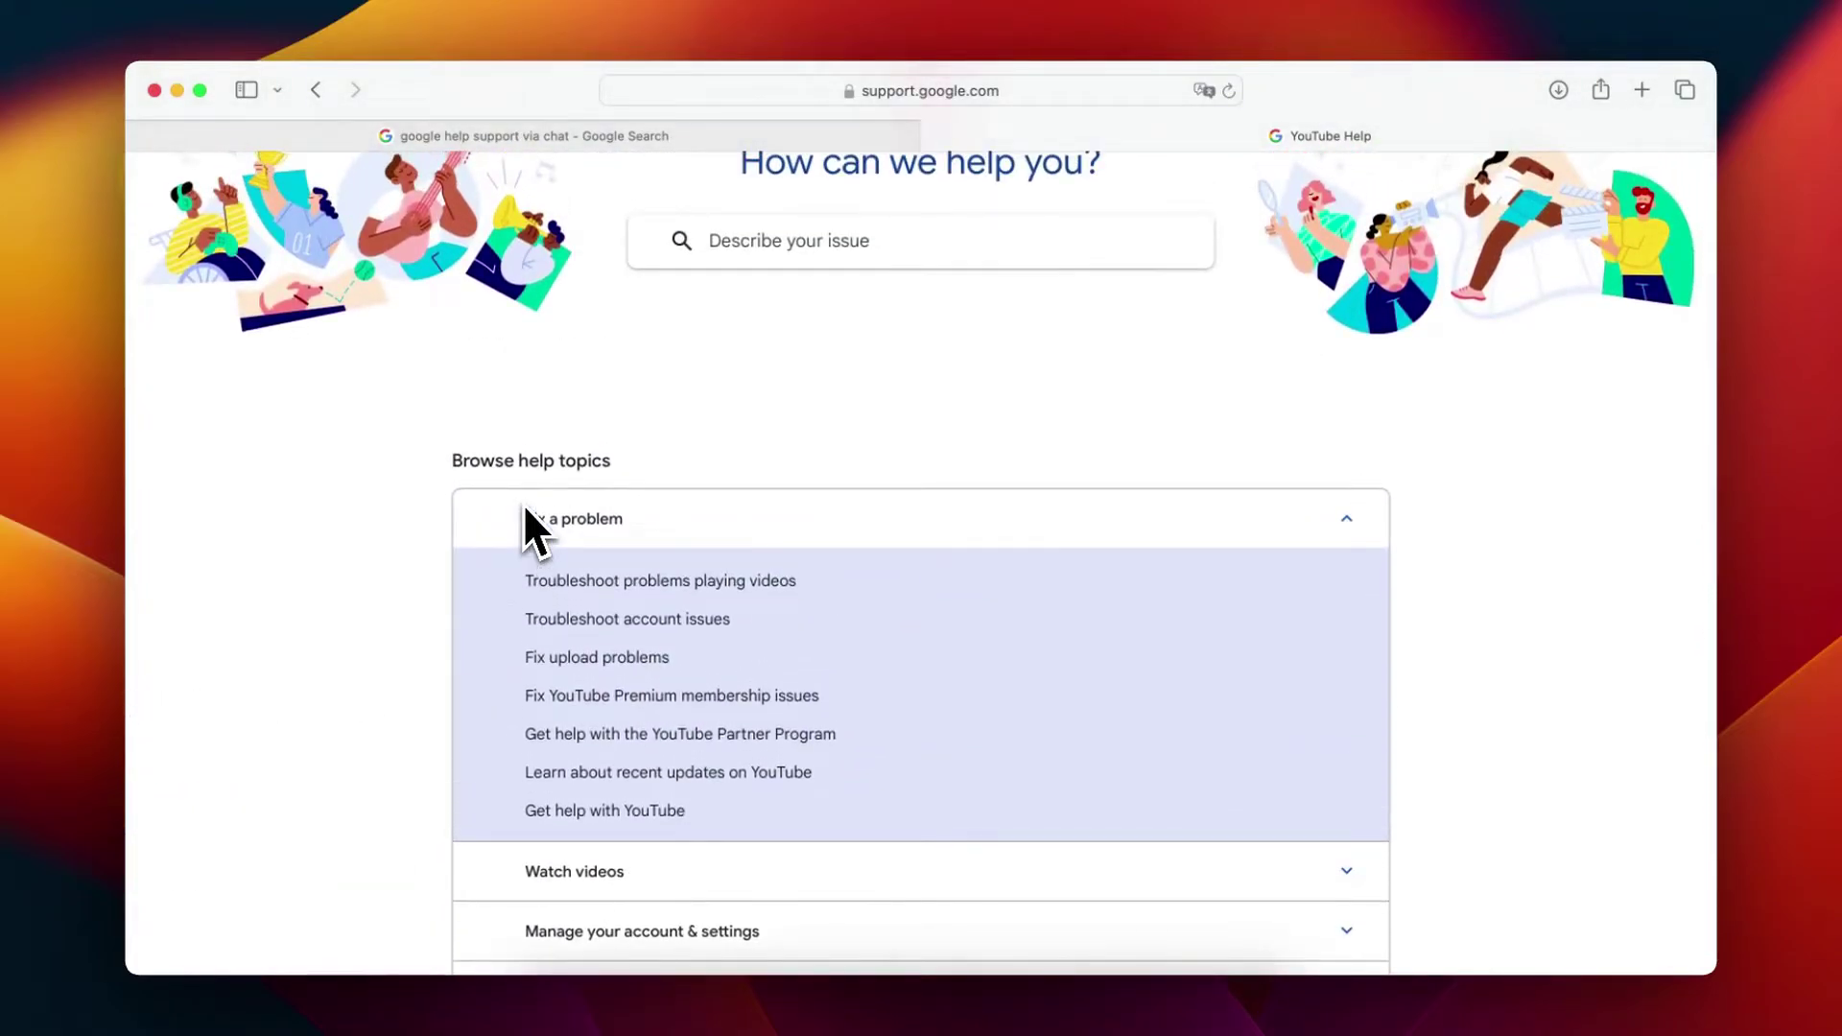
scroll(525, 509, "down", 2)
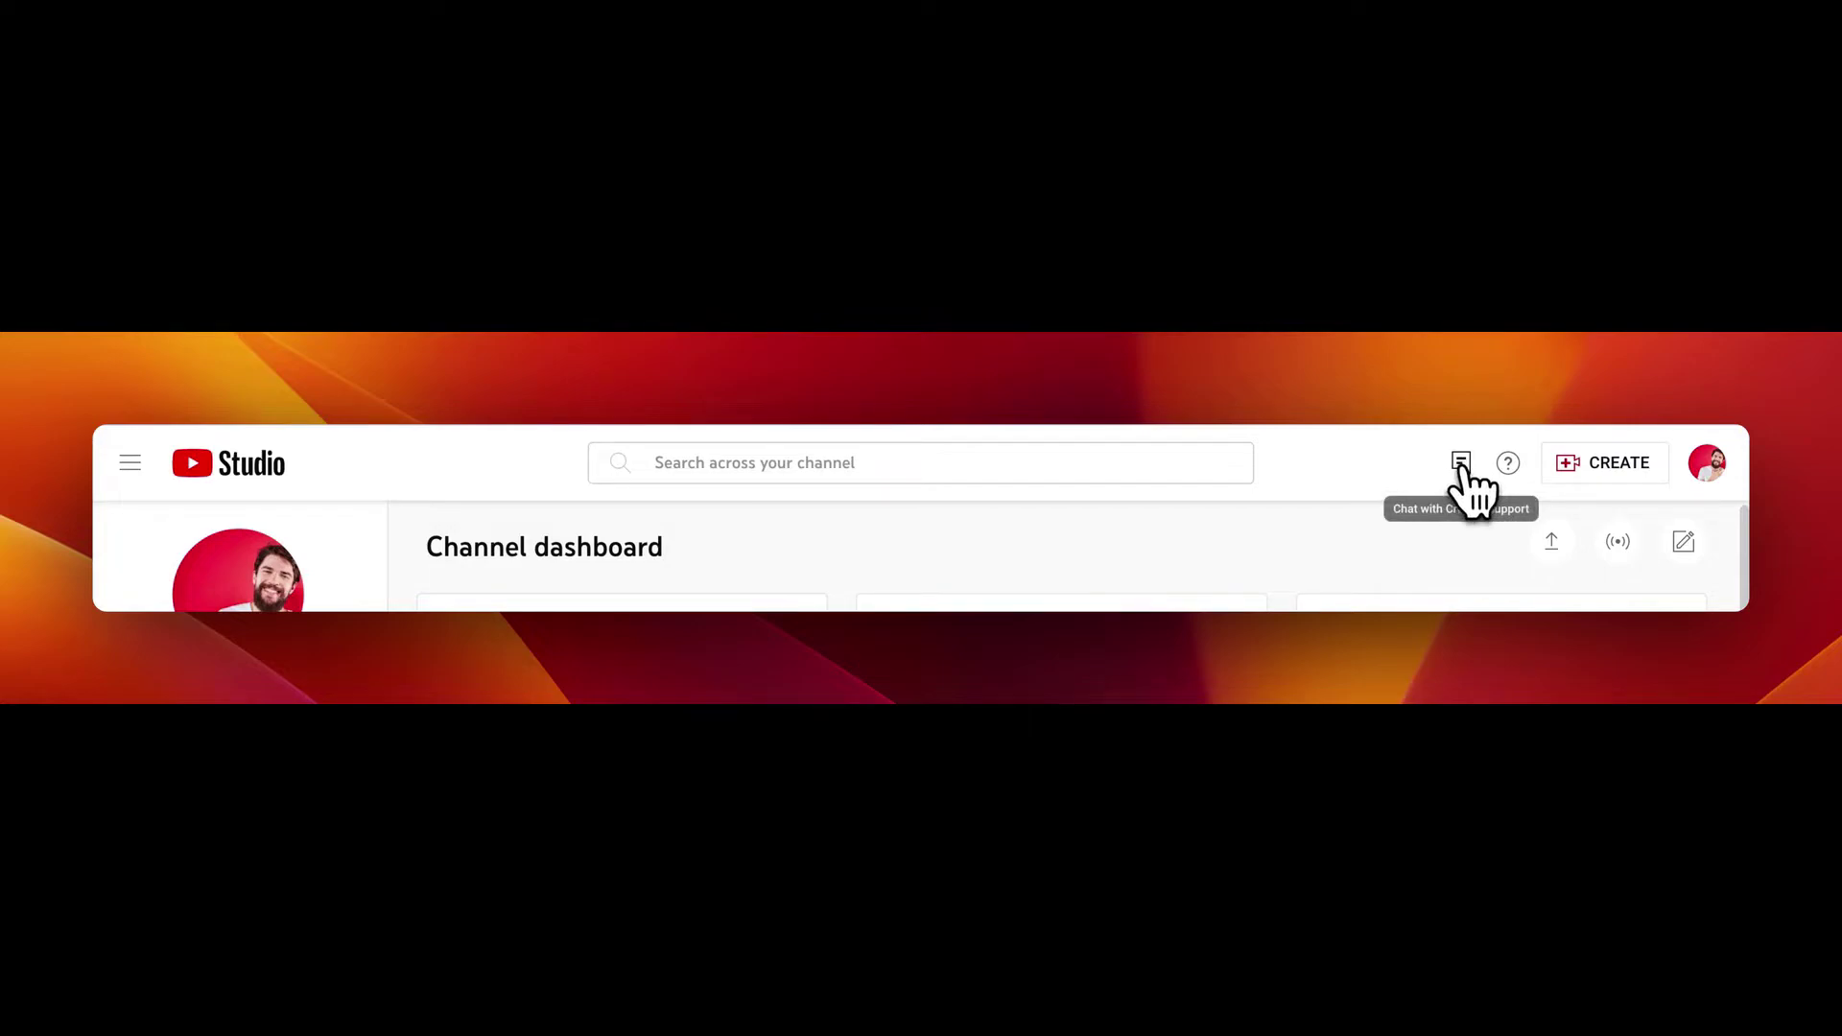
Open the Creator Support chat in YouTube Studio and read through the support conversation about the AdSense error.
left_click(1460, 464)
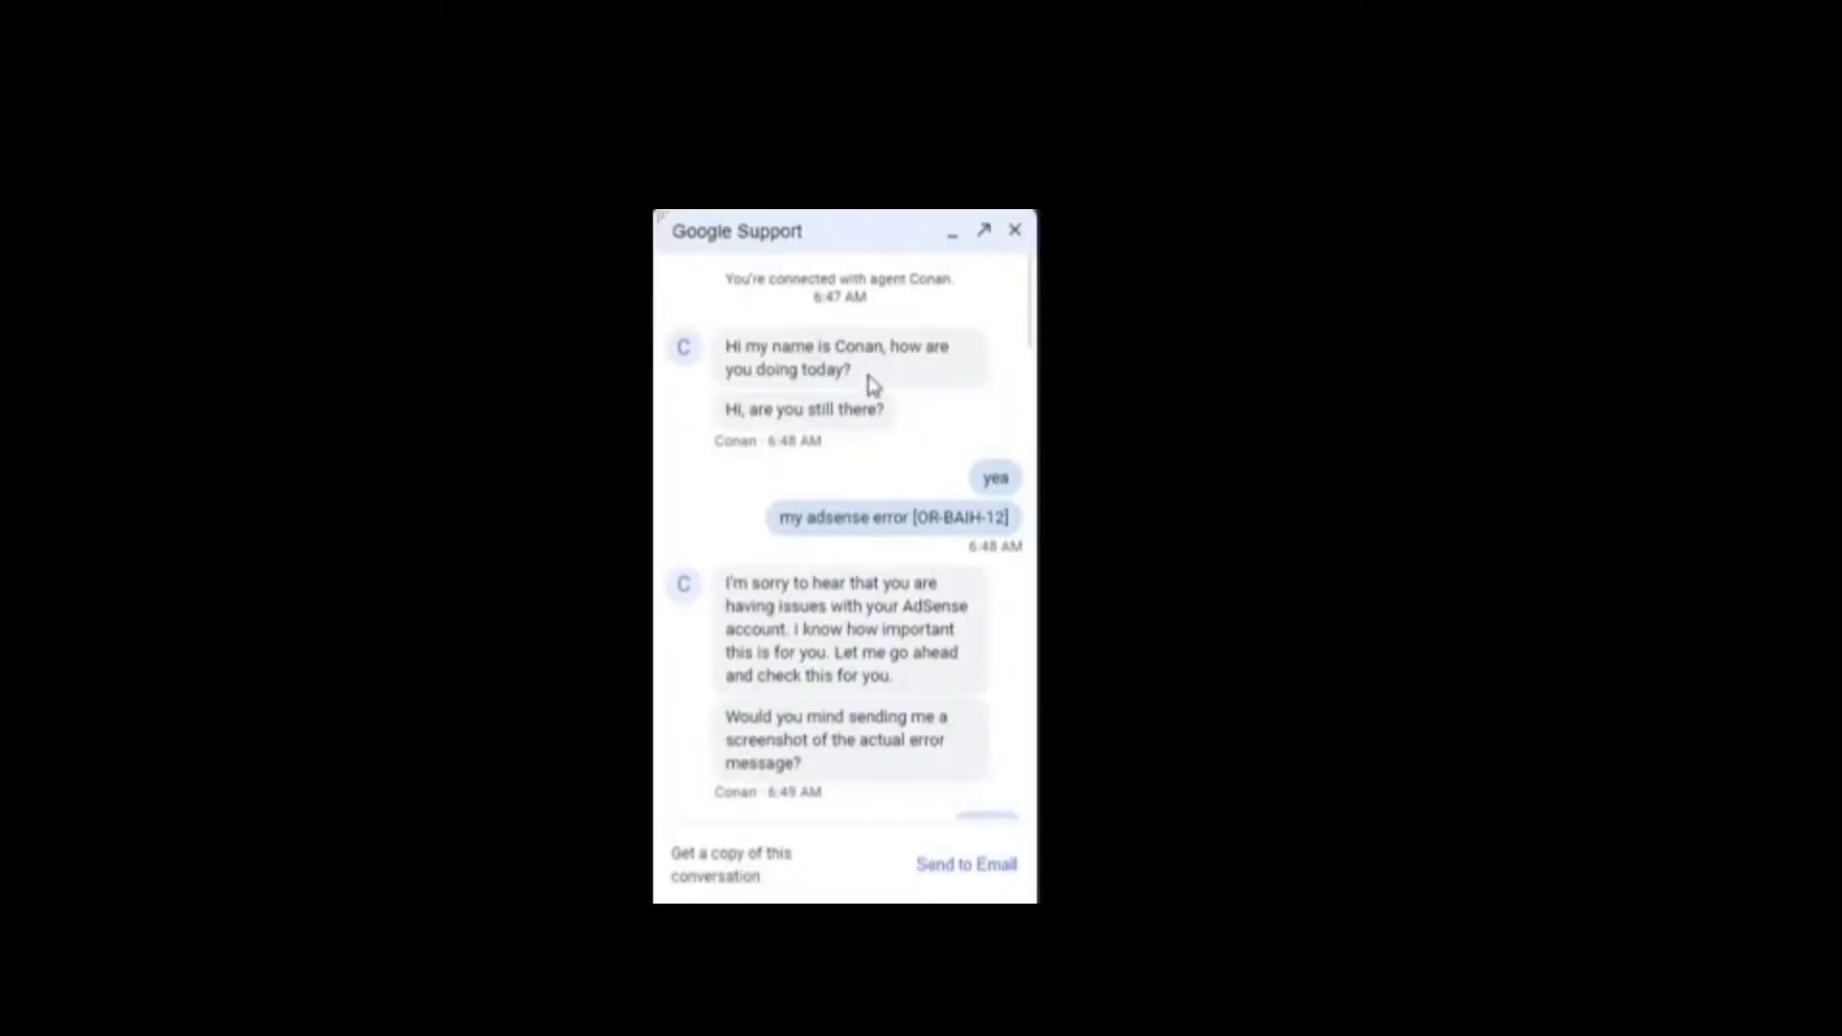
left_click_drag(854, 372, 731, 346)
right_click(739, 346)
left_click(687, 370)
scroll(942, 592, "down", 1)
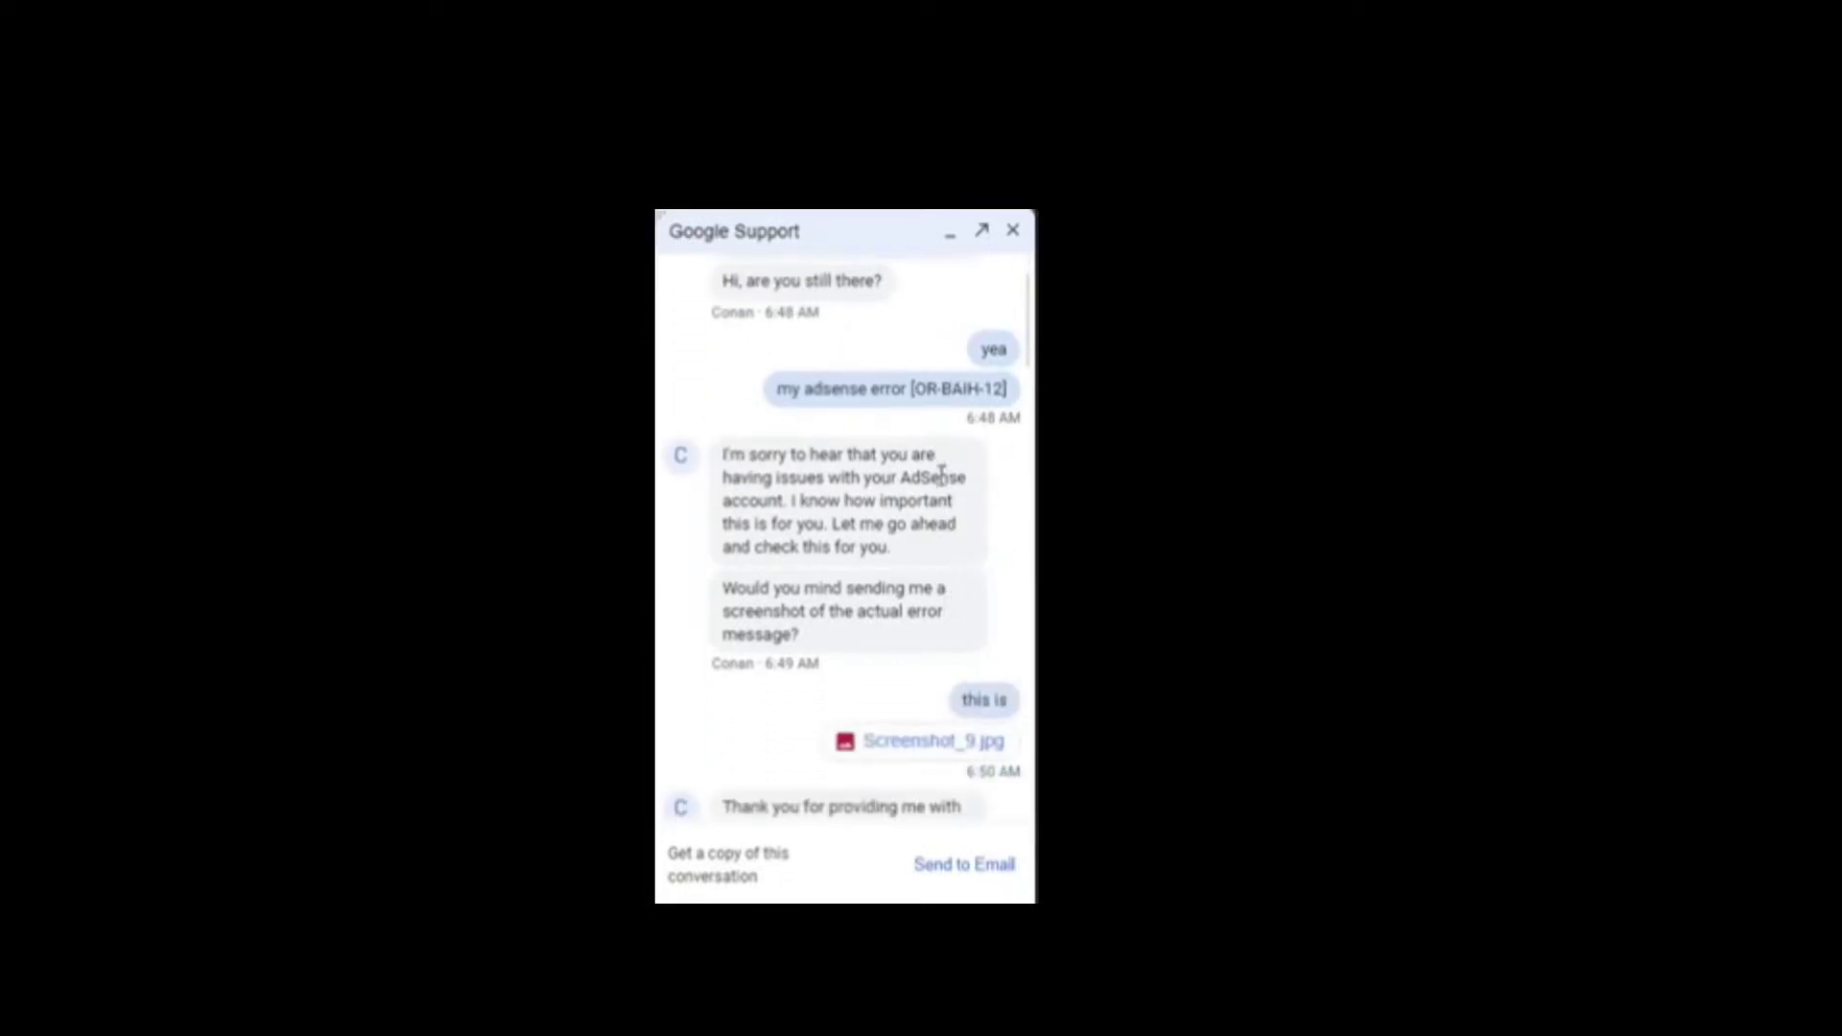
scroll(1008, 560, "down", 3)
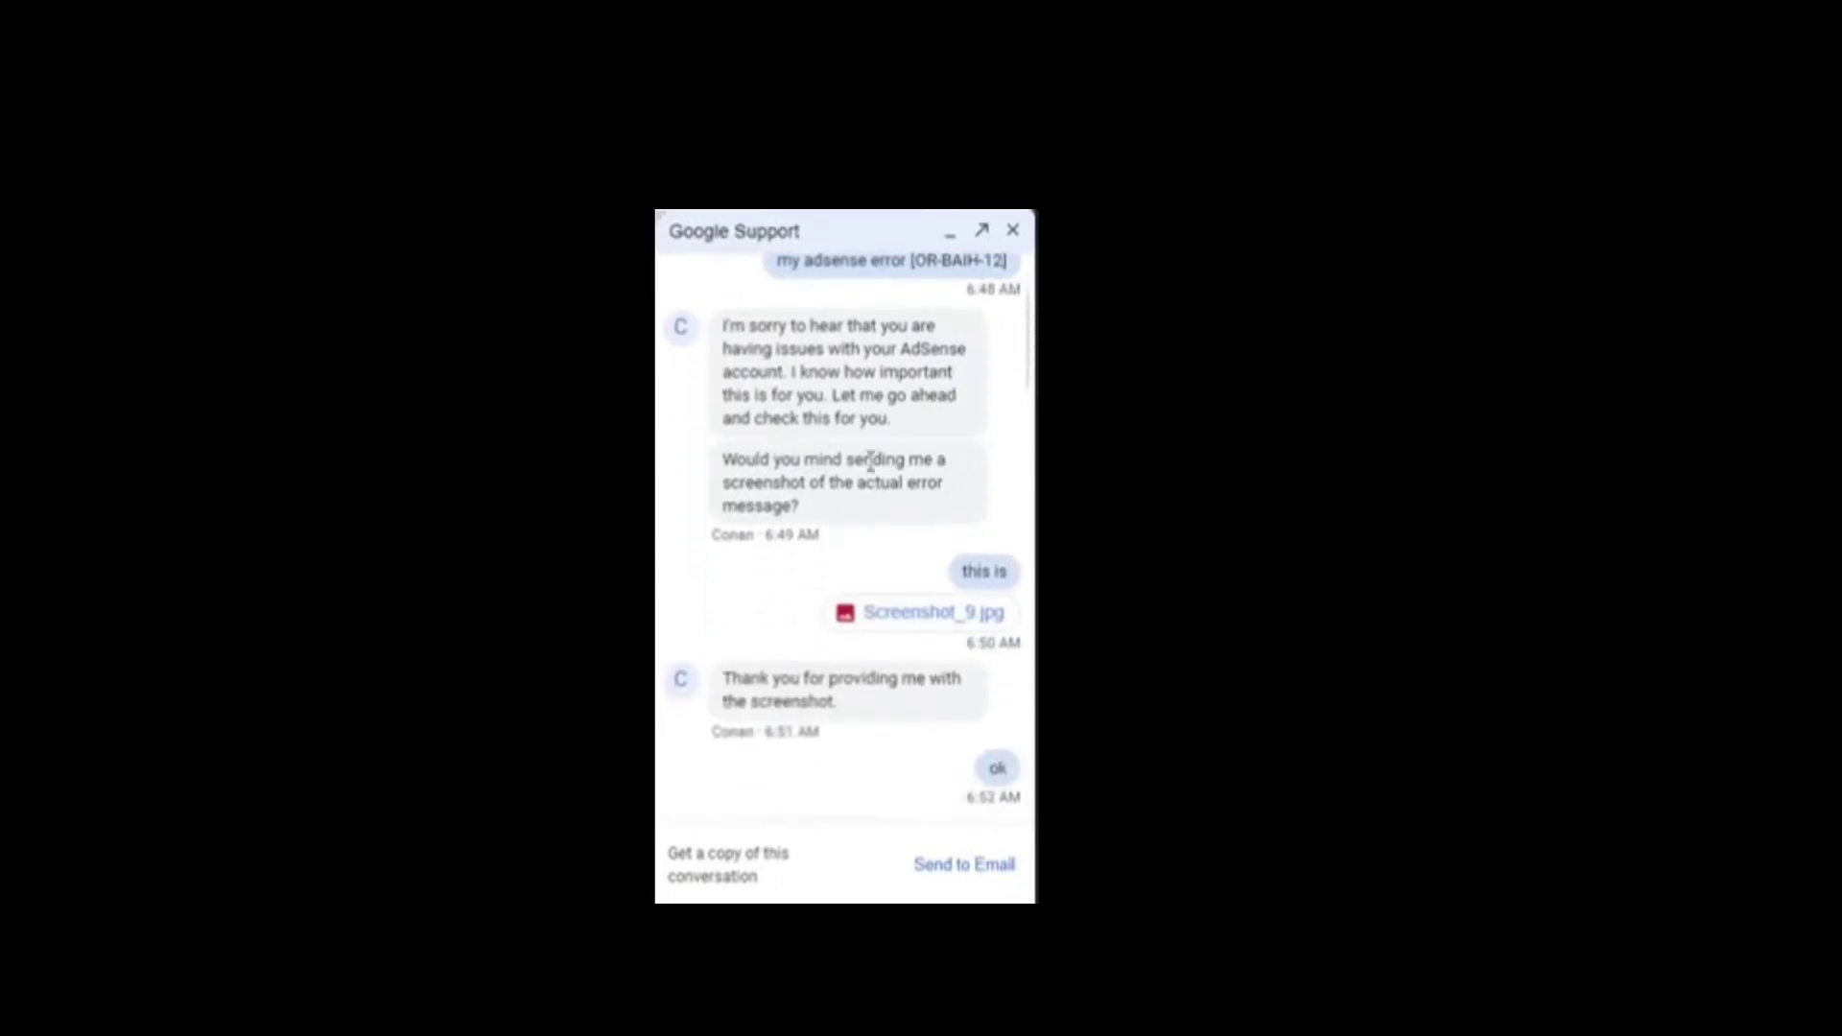
Finish reading the support chat and examine the Google Support follow-up email, including the possible decline, billing address and 48-hour survey paragraphs.
scroll(907, 542, "down", 10)
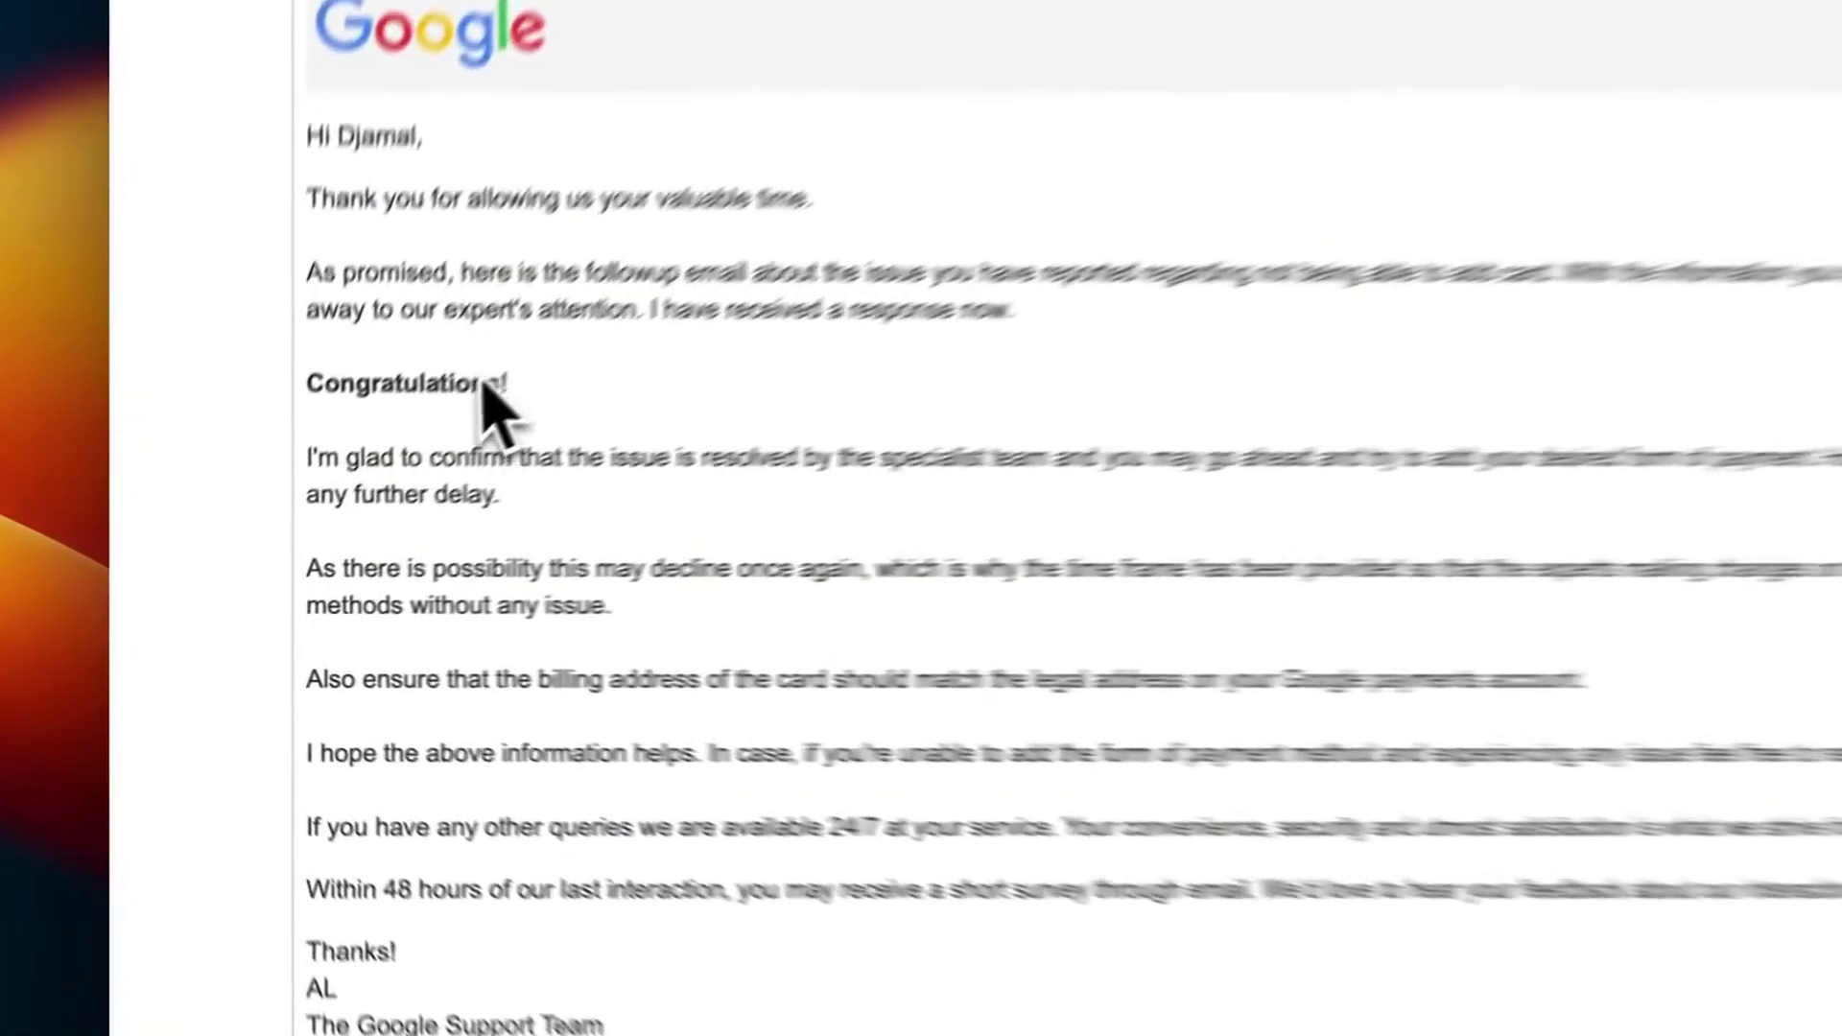
triple_click(352, 480)
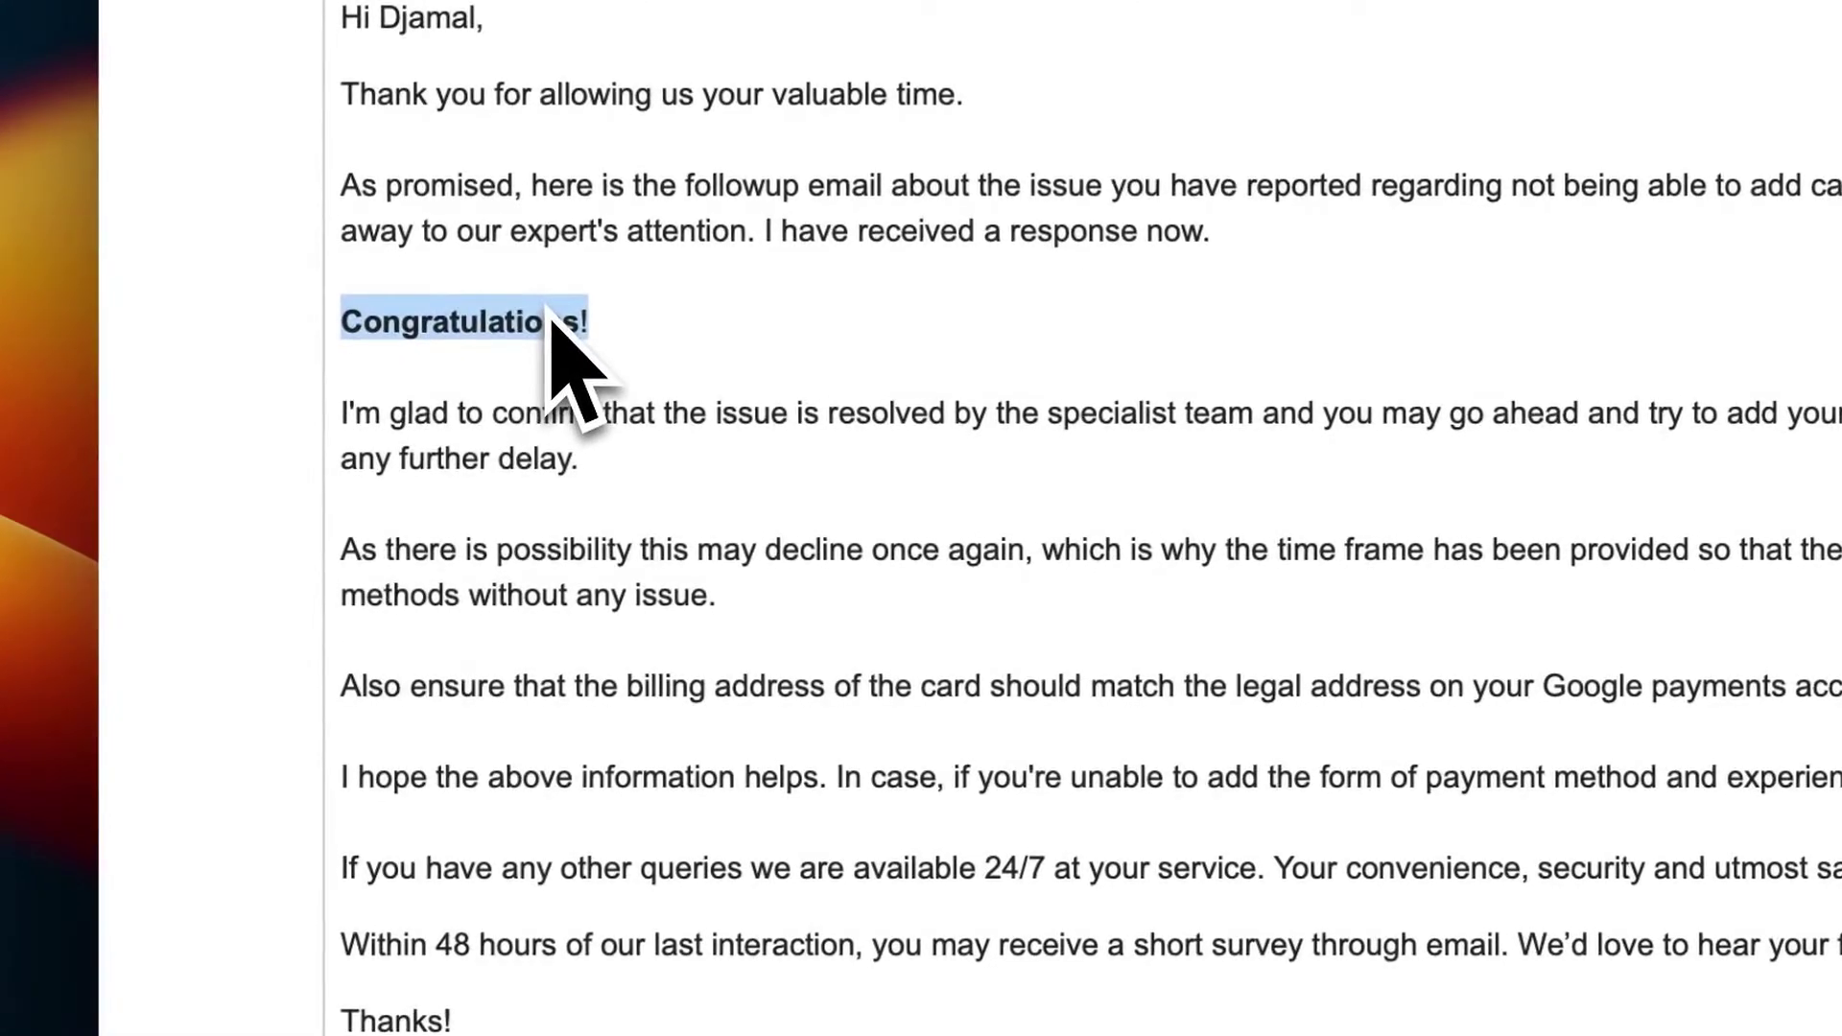
scroll(544, 307, "up", 3)
scroll(545, 307, "down", 3)
scroll(545, 307, "up", 1)
scroll(550, 316, "up", 3)
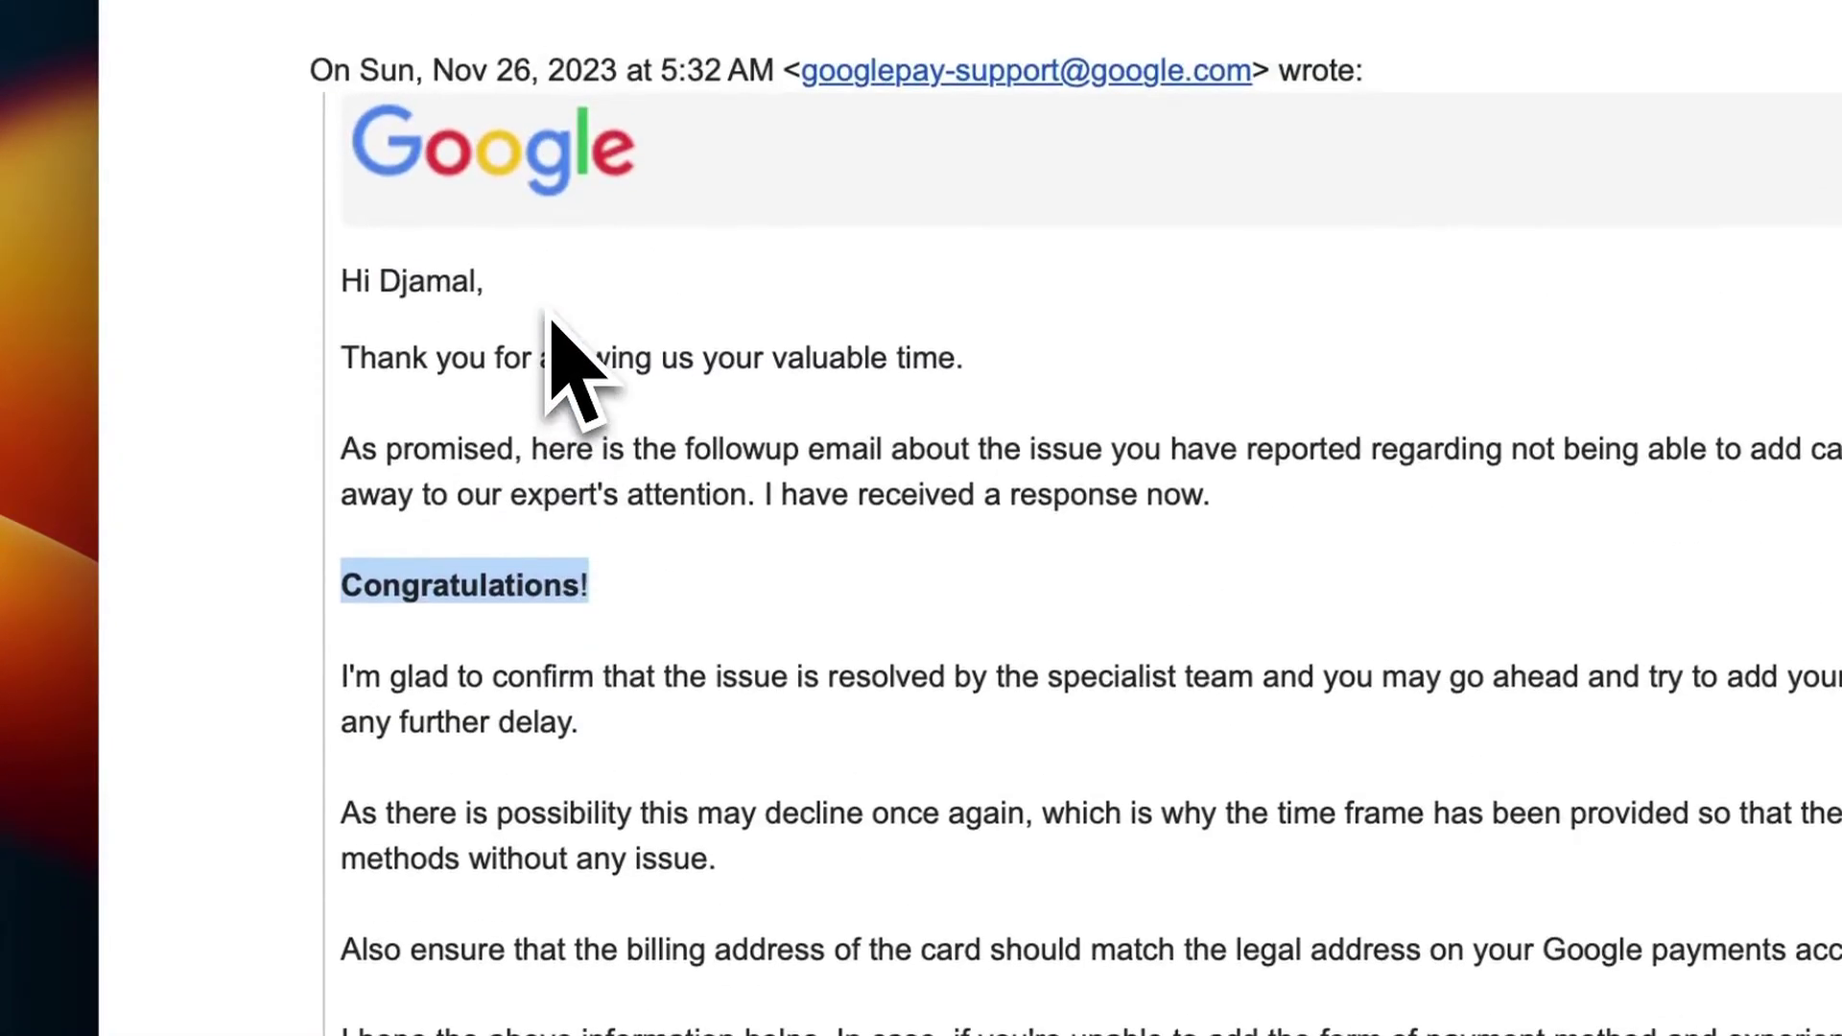
scroll(550, 317, "down", 4)
triple_click(733, 587)
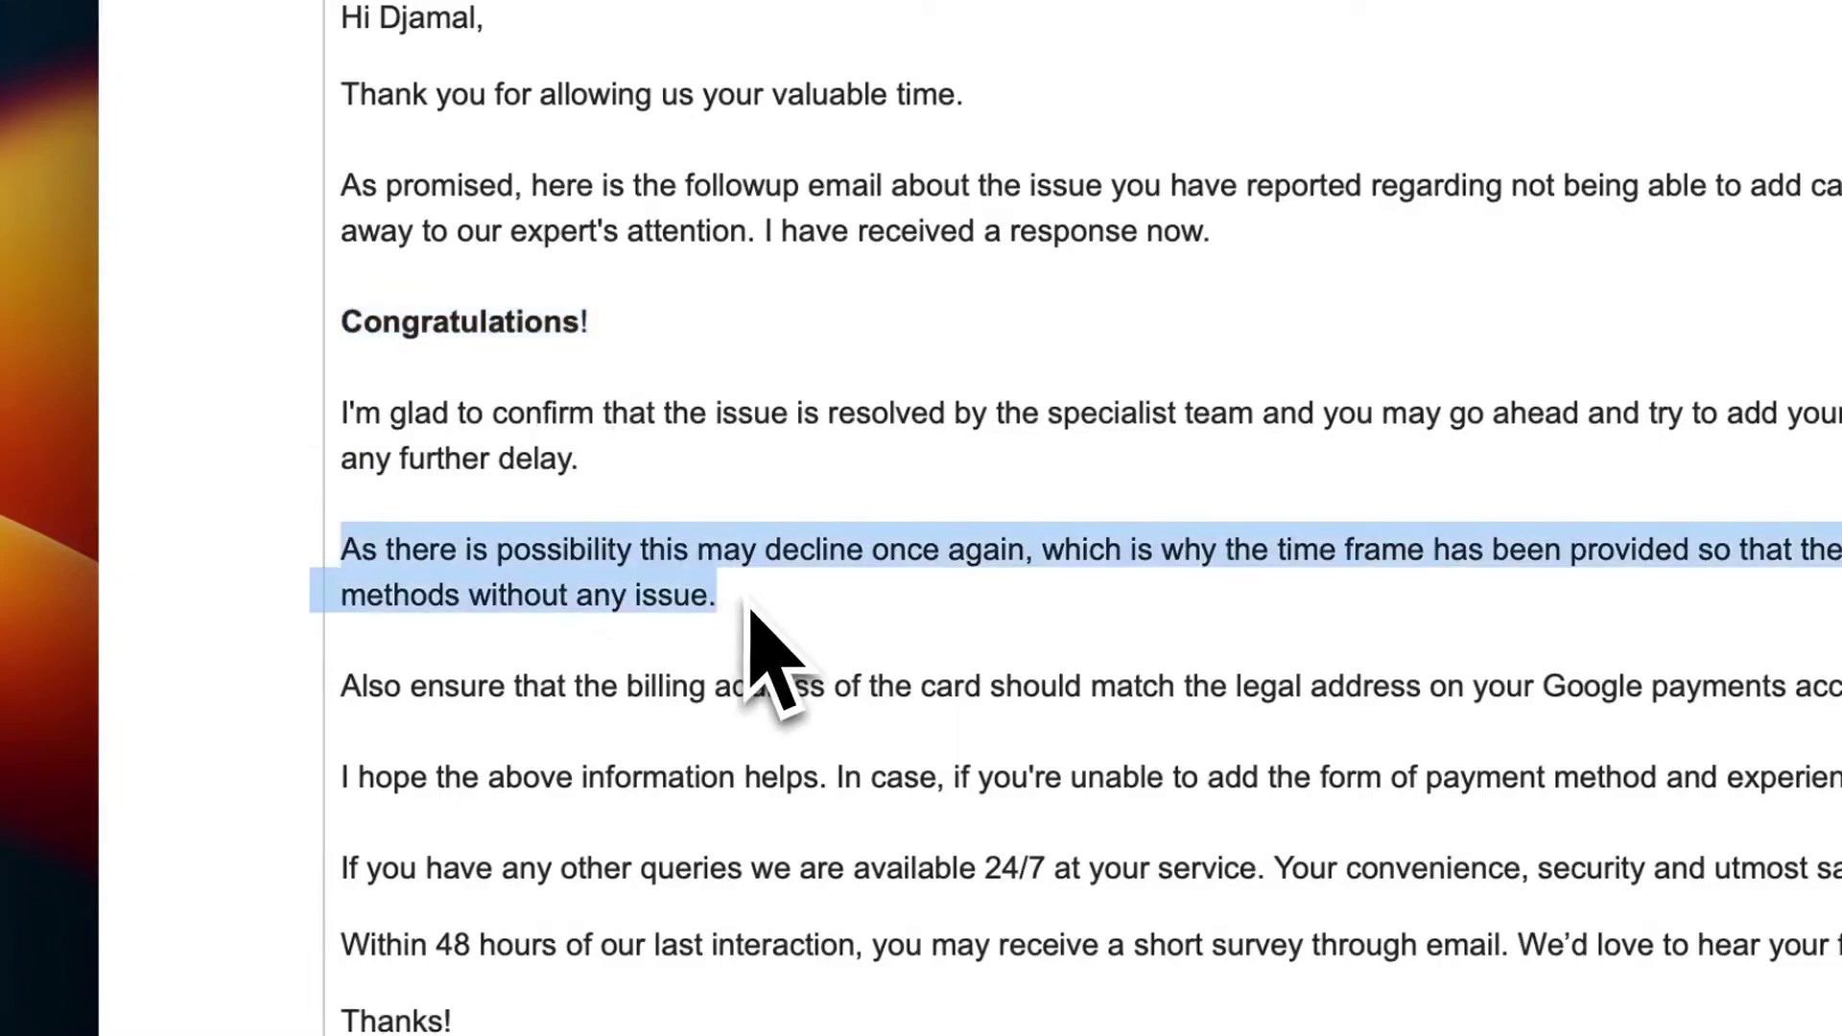
left_click(888, 731)
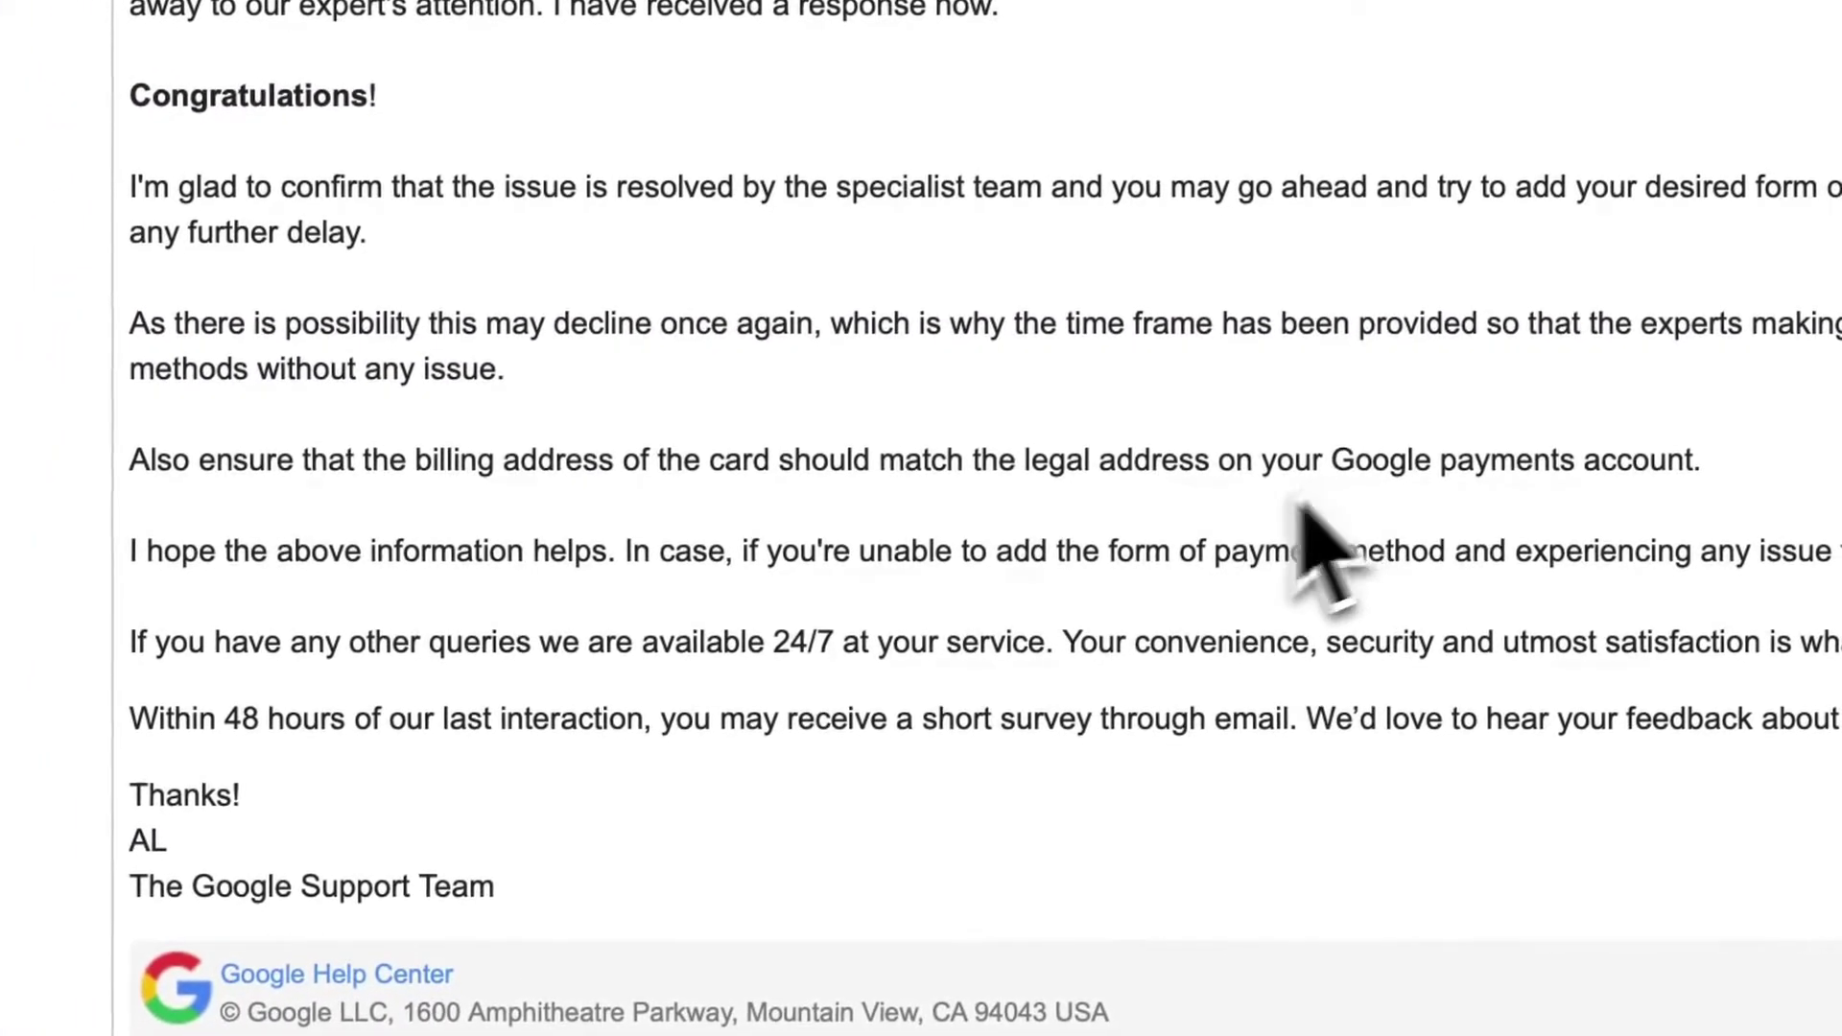
triple_click(528, 715)
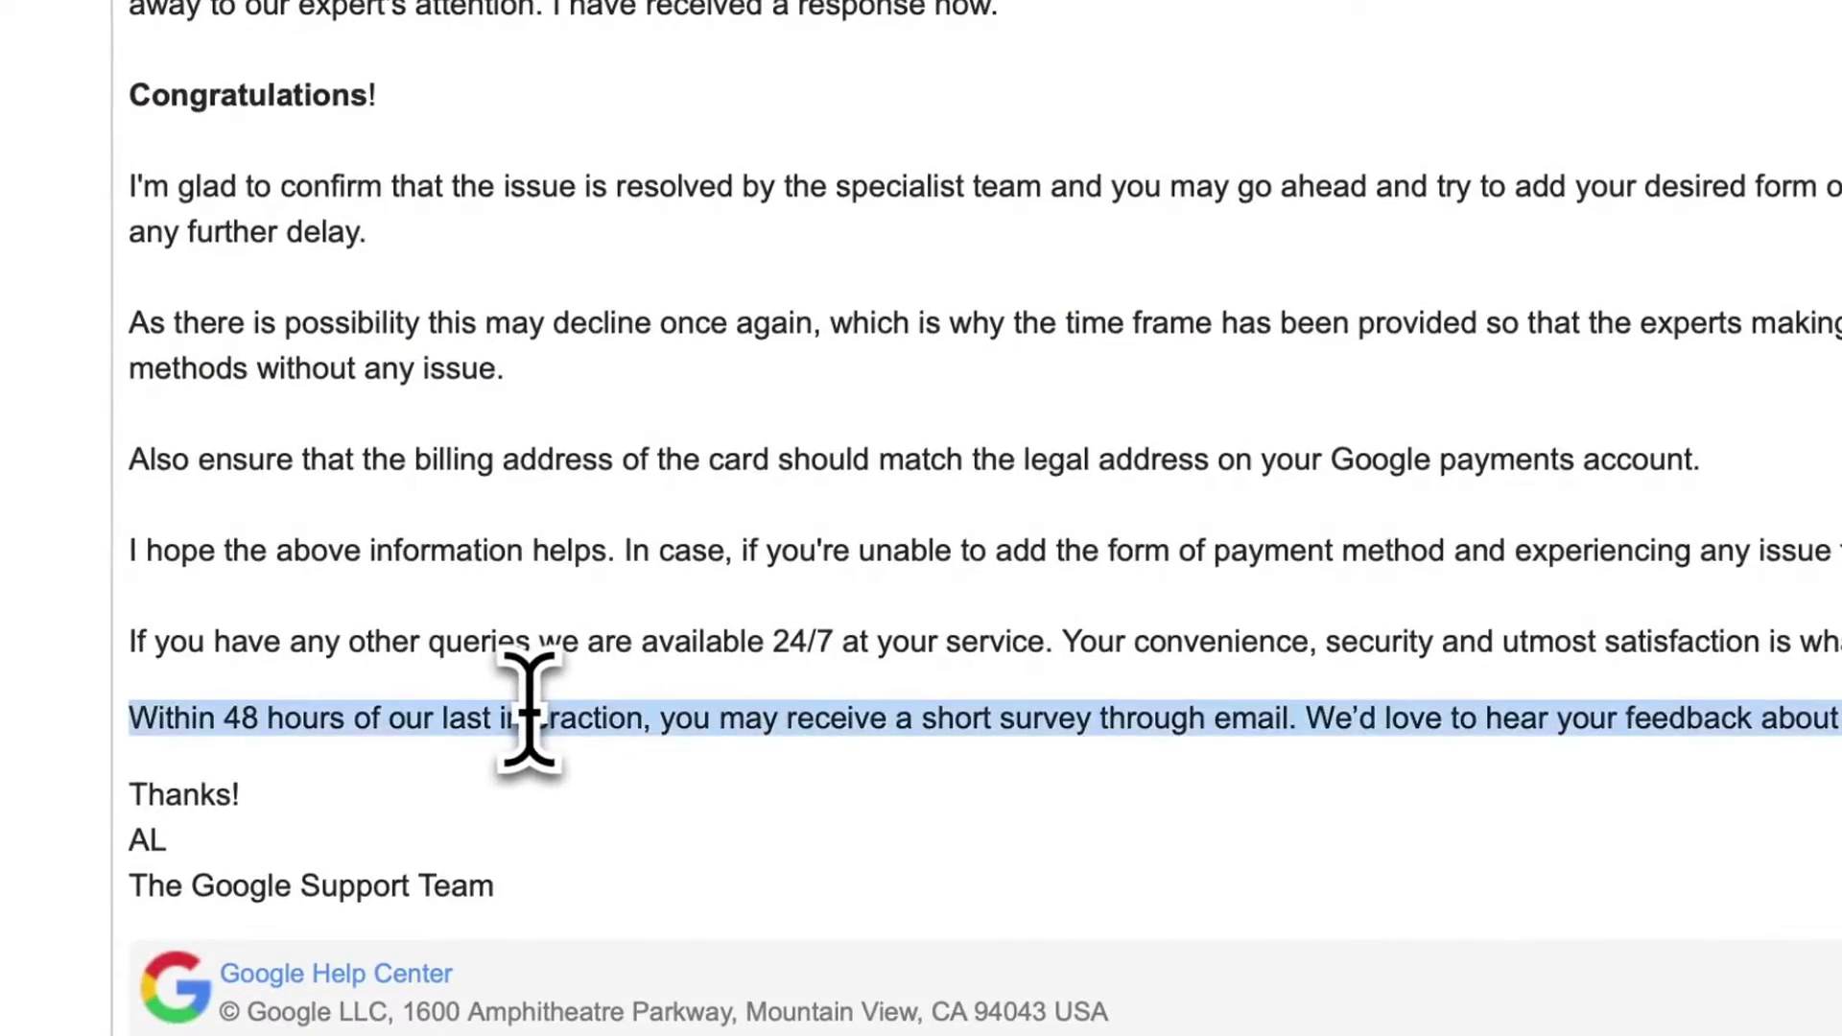
left_click(528, 715)
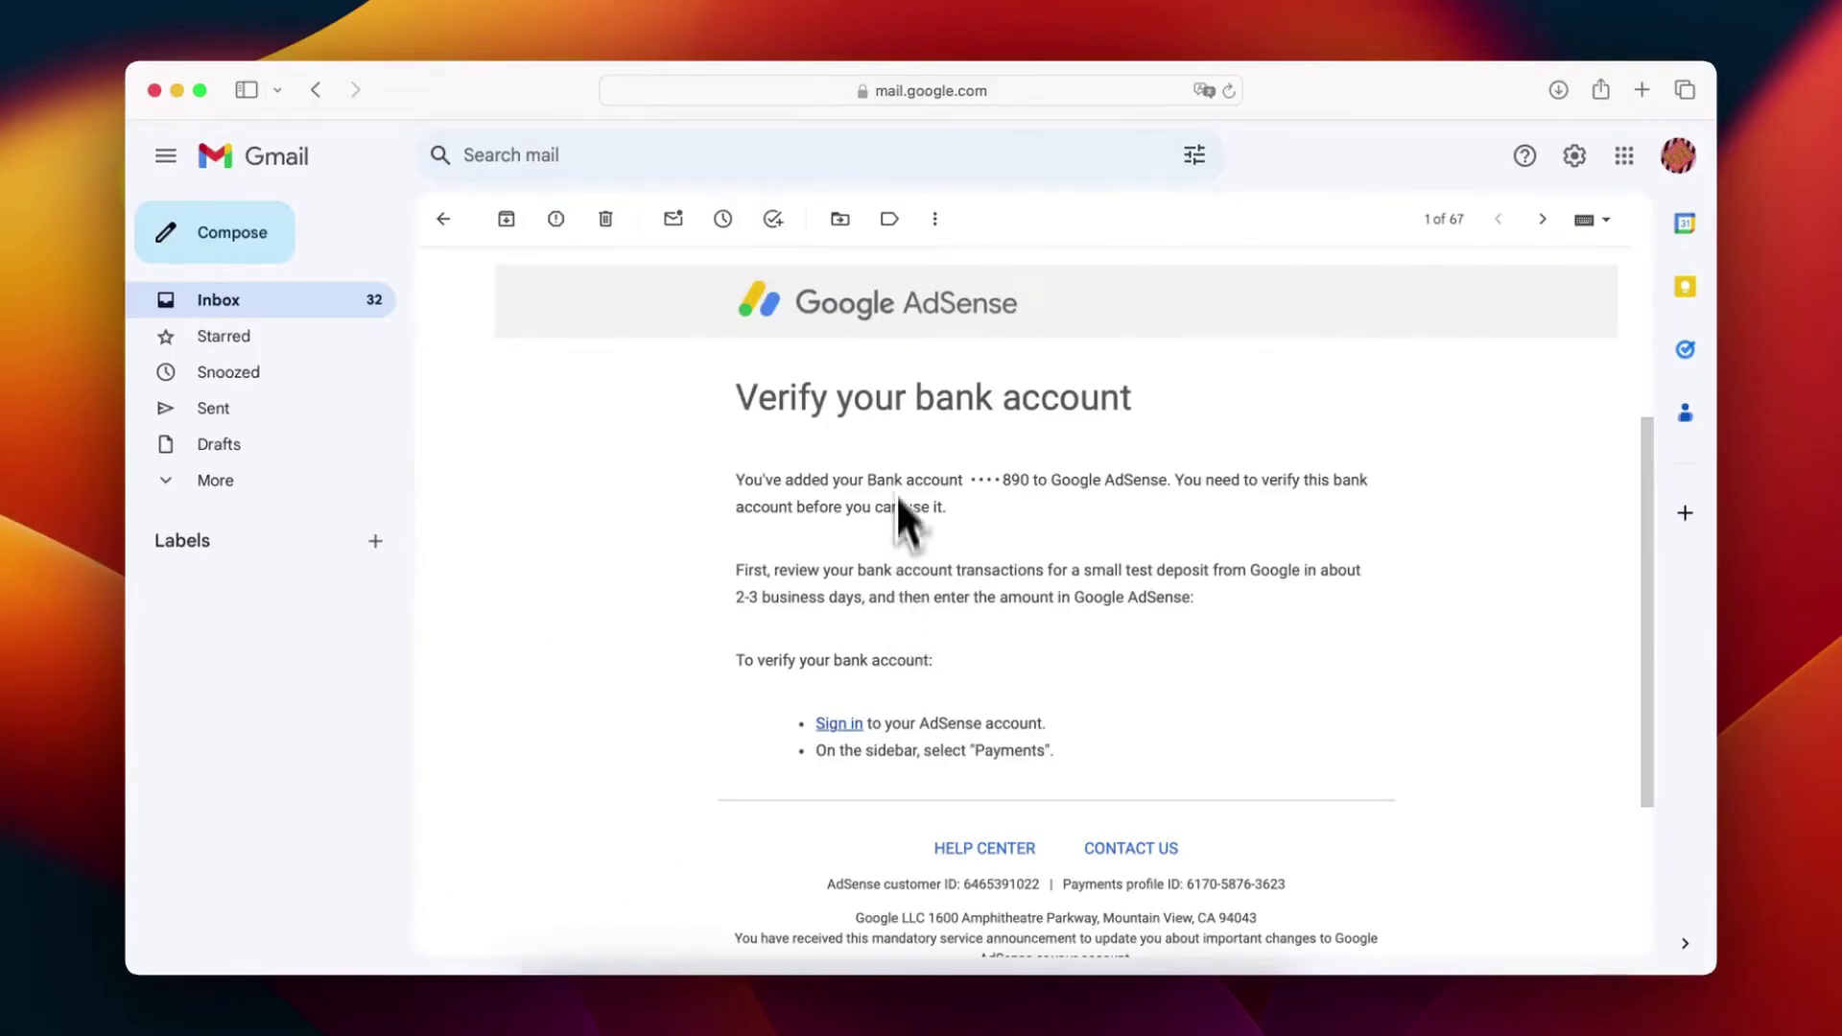
Read the Google AdSense "Verify your bank account" email, focusing on the test deposit and the verification instructions.
scroll(896, 441, "down", 1)
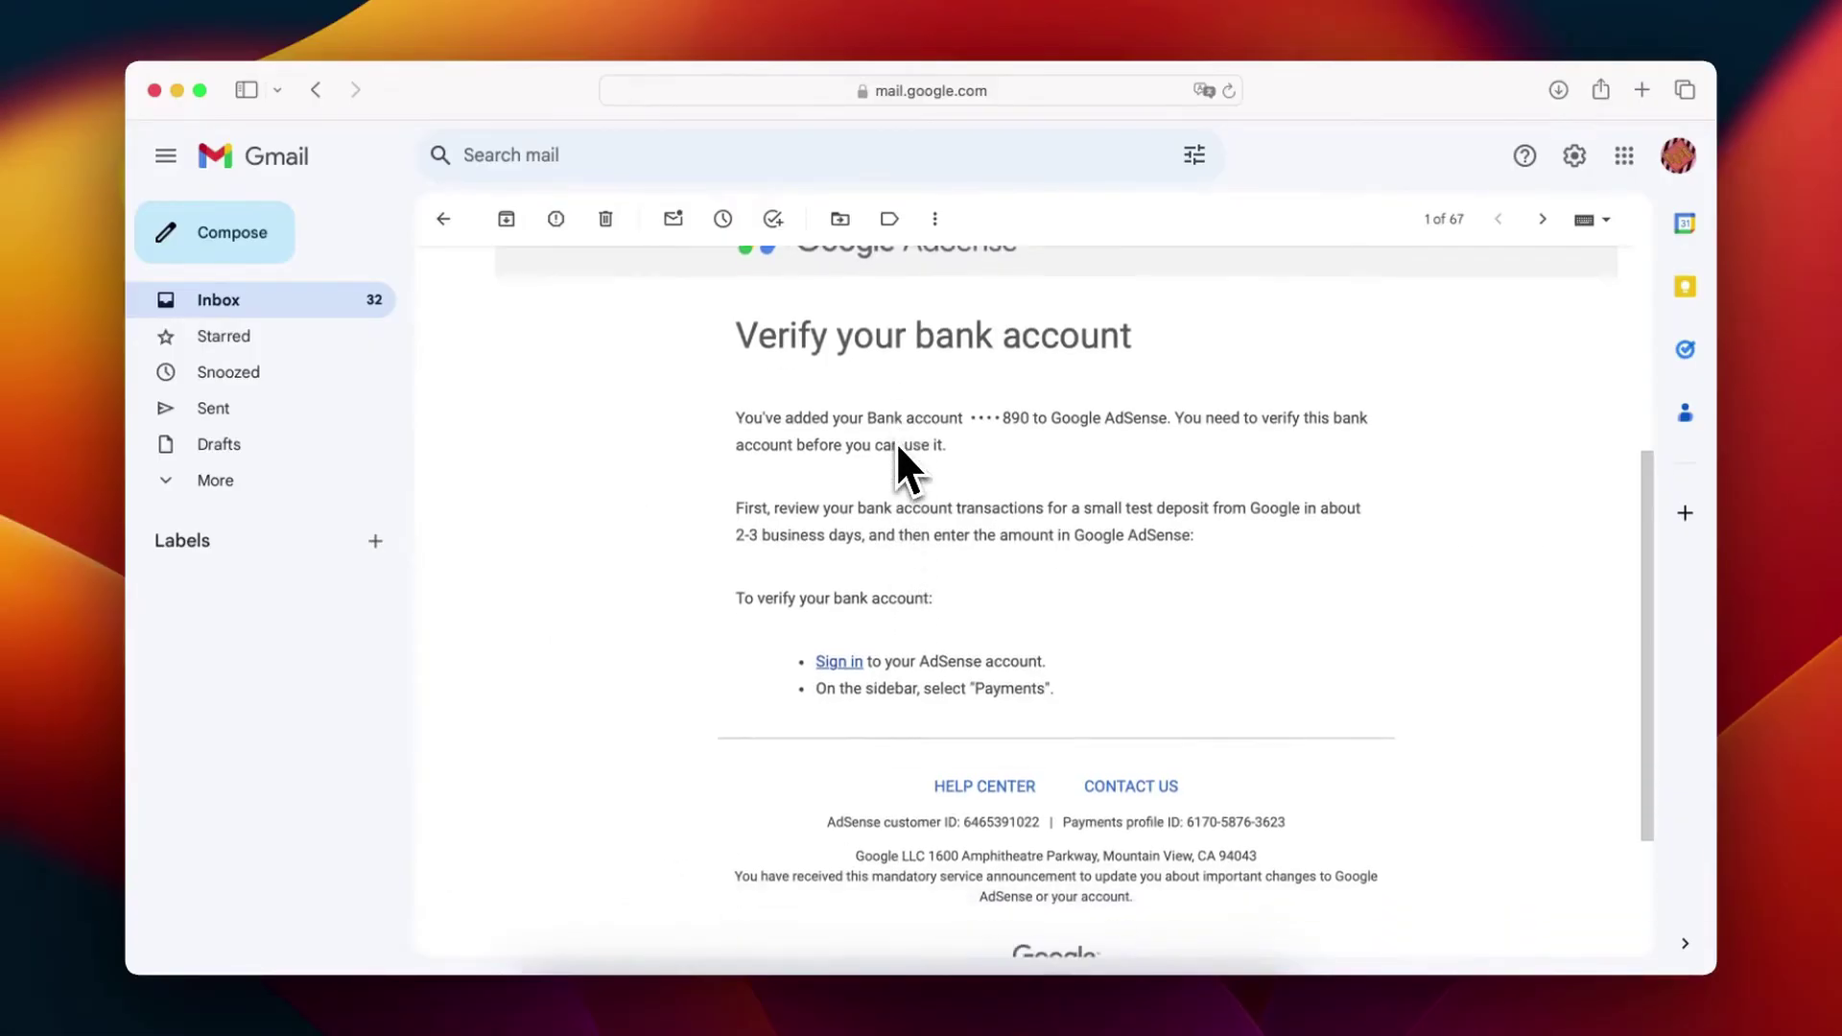
scroll(896, 441, "up", 1)
scroll(896, 441, "down", 1)
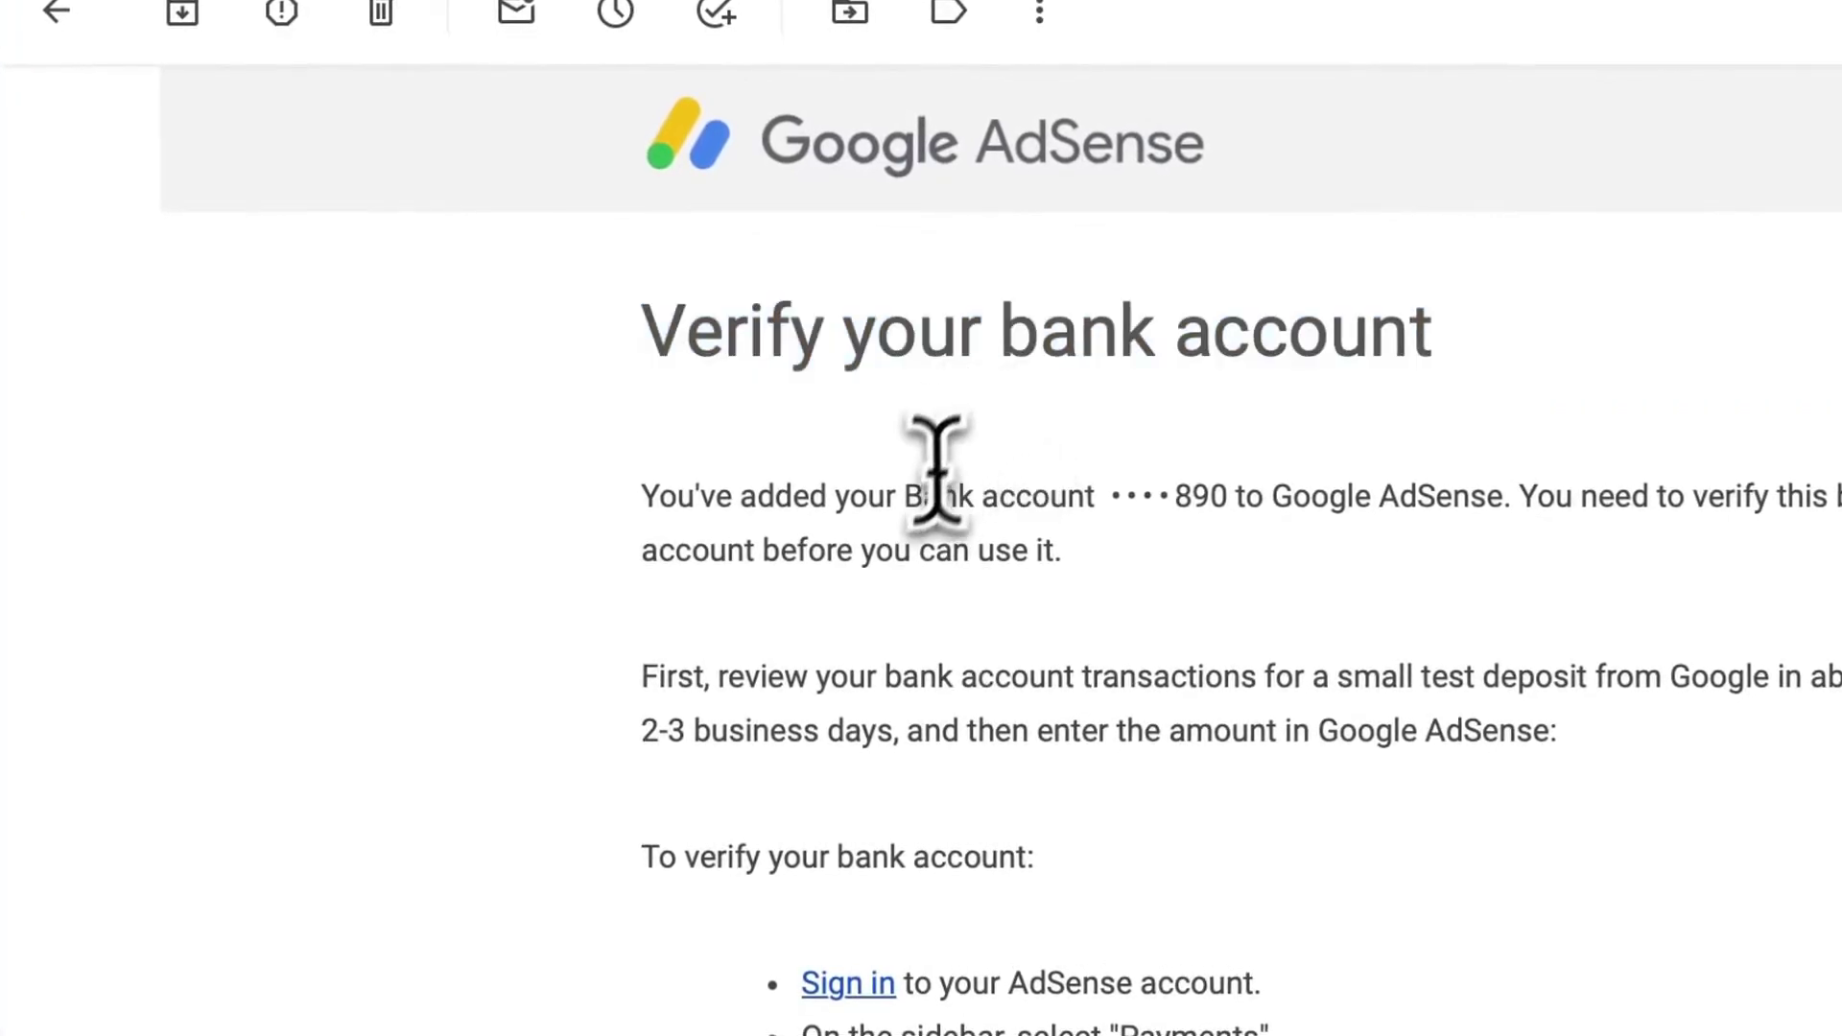
triple_click(979, 486)
left_click(1019, 585)
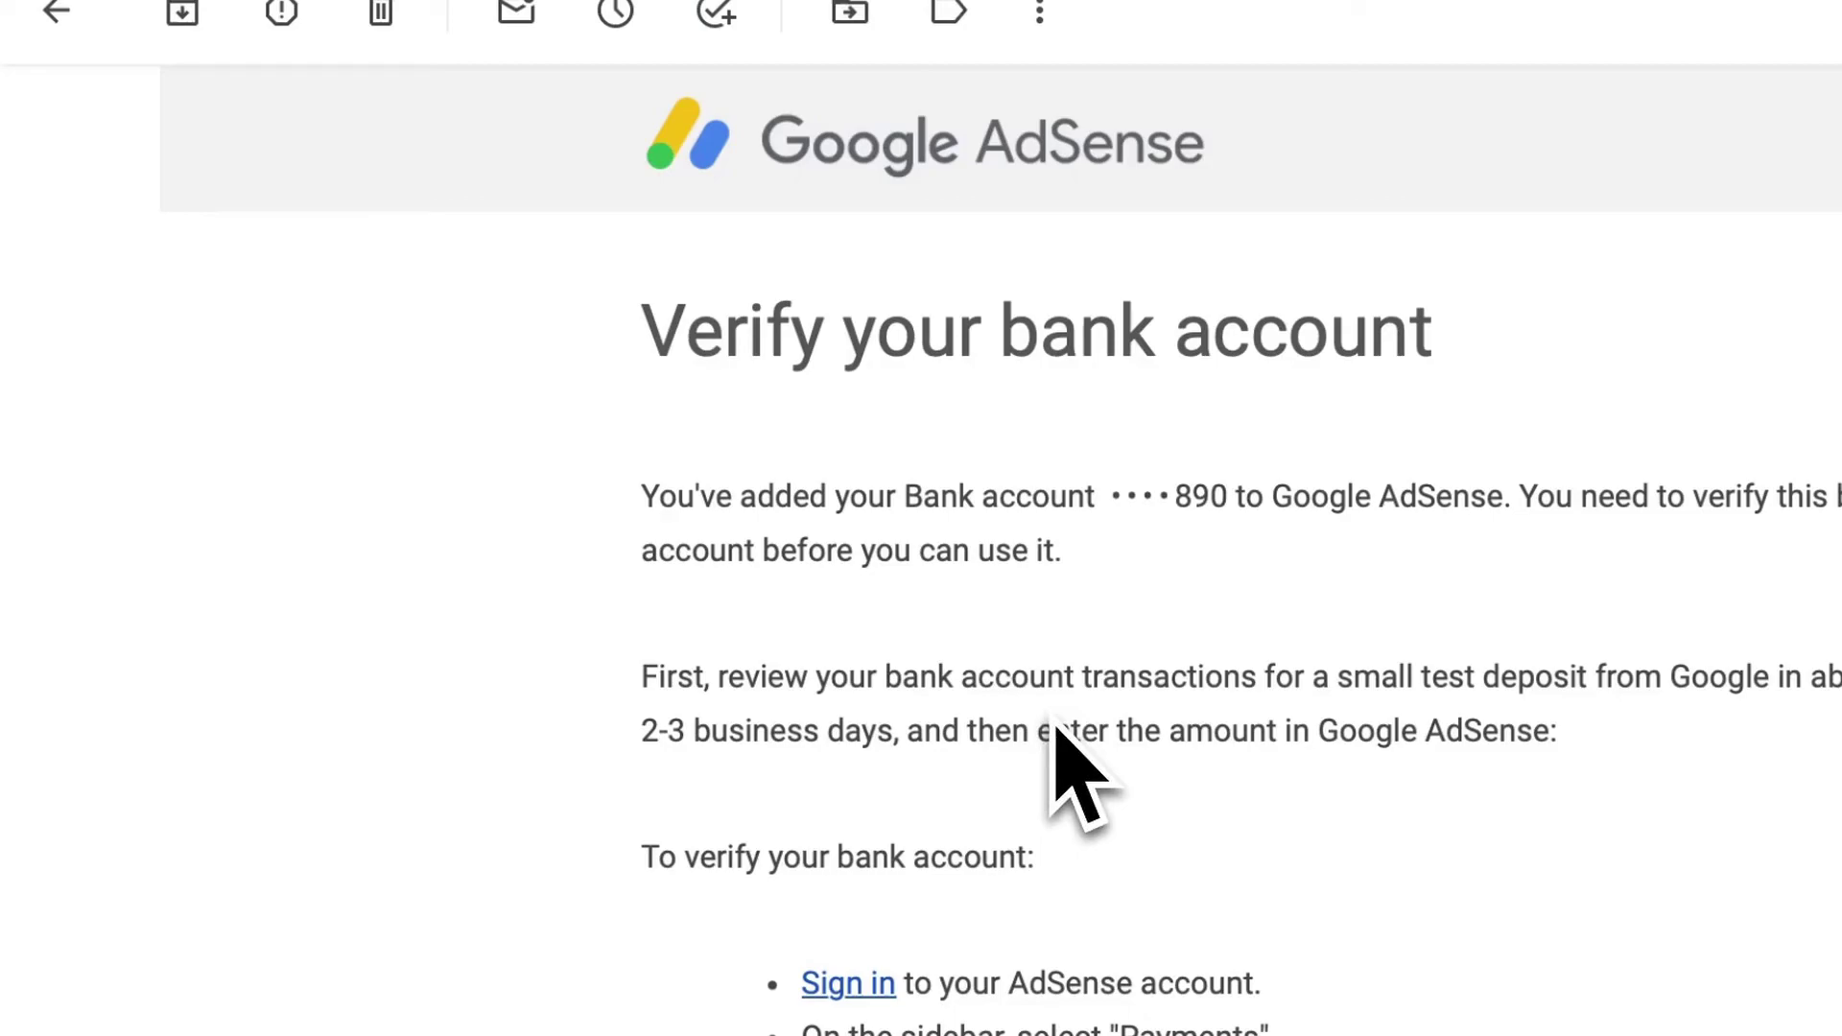
scroll(1053, 699, "down", 1)
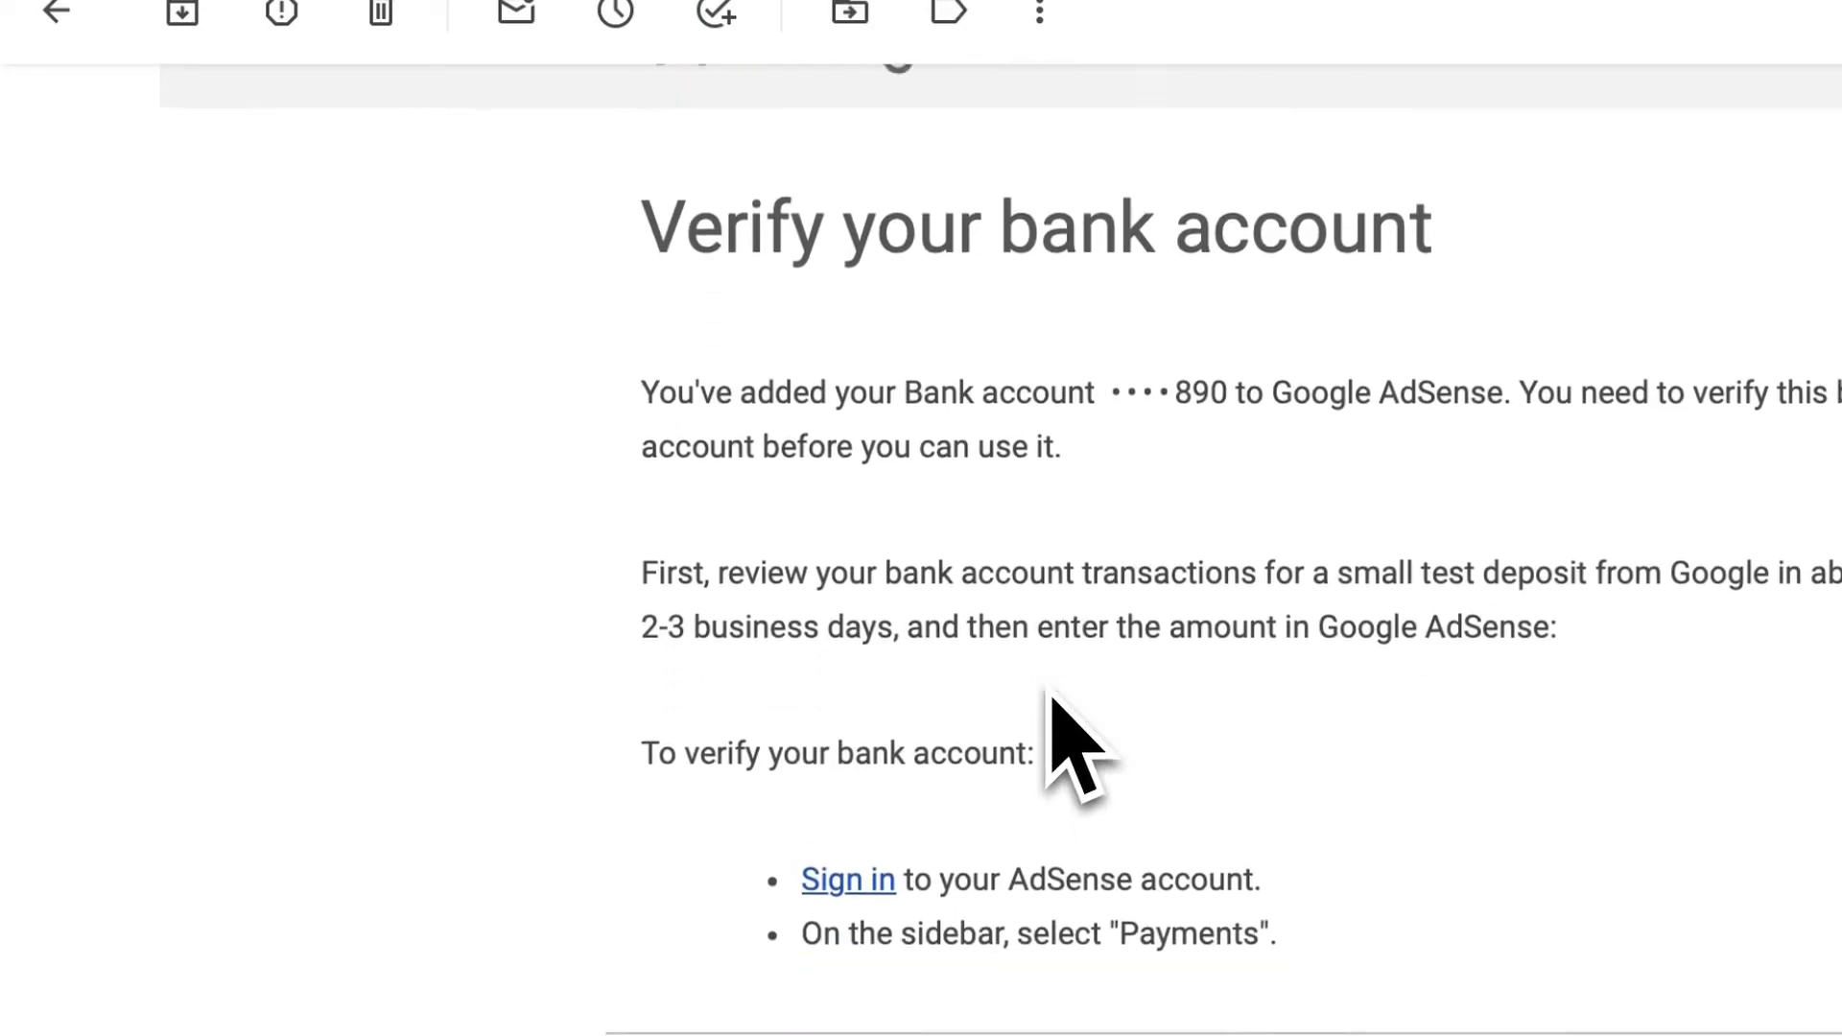
triple_click(792, 650)
left_click(876, 588)
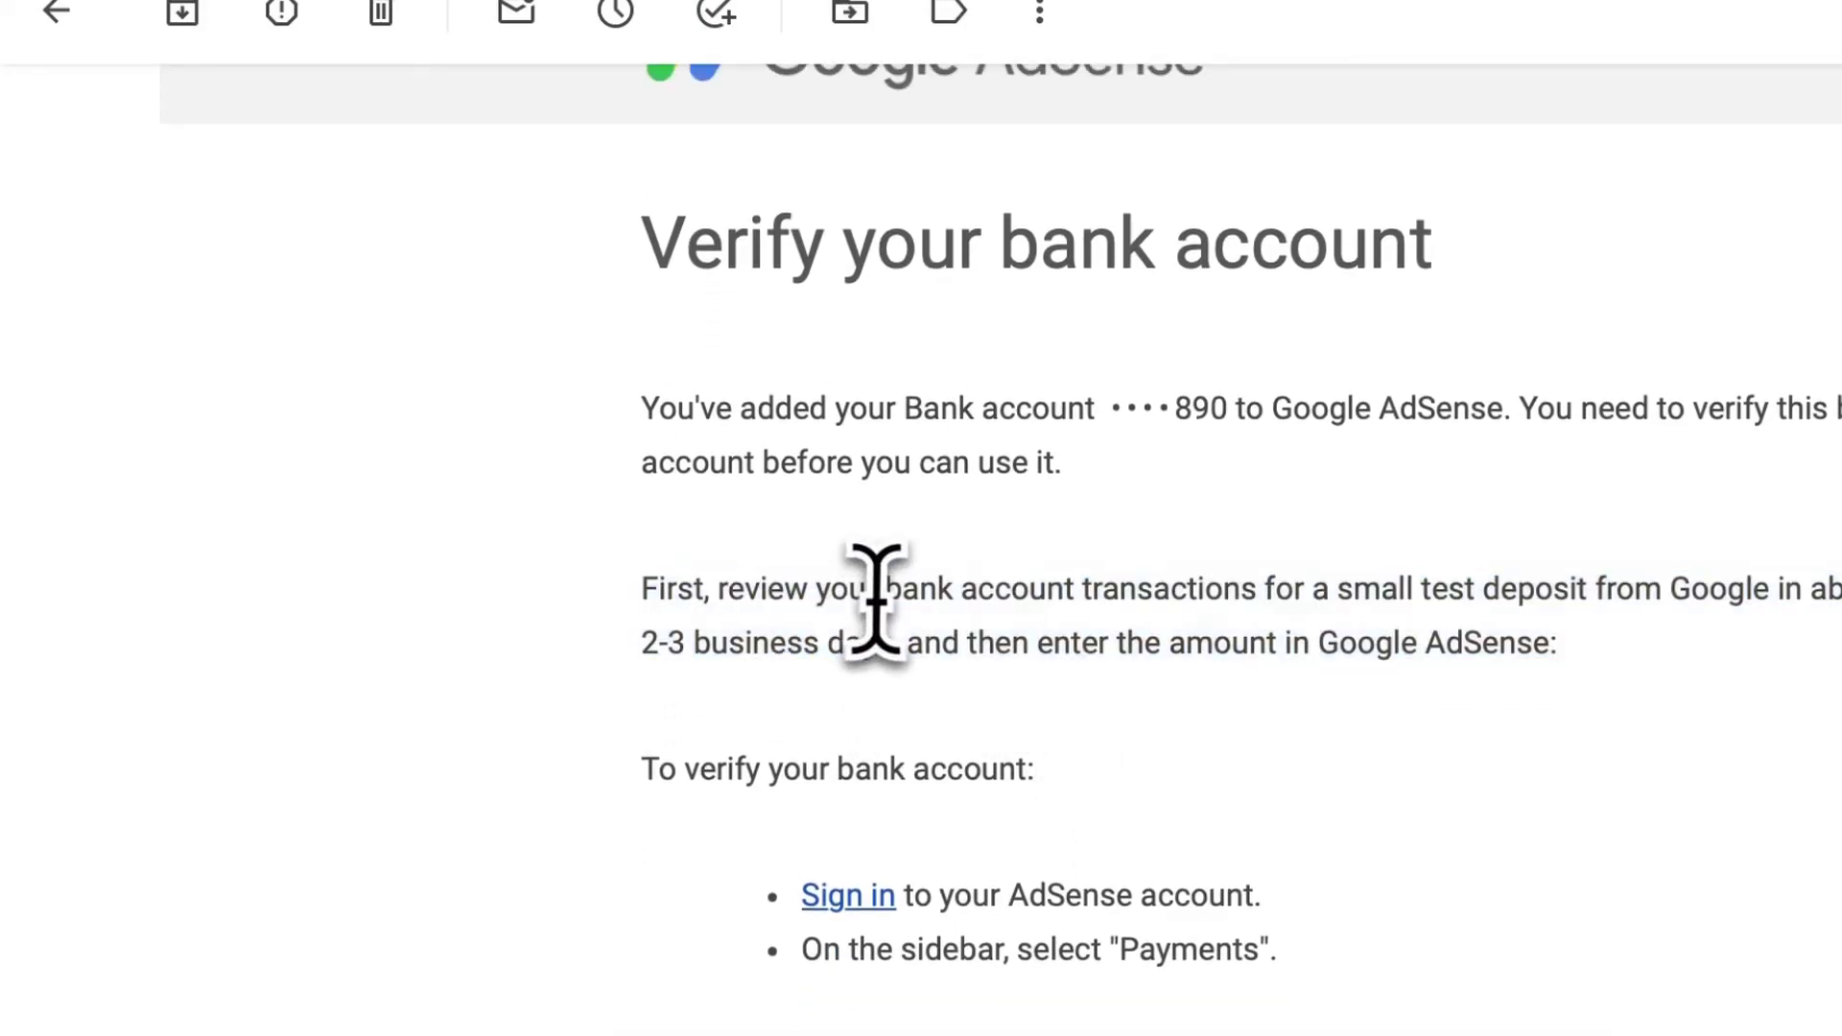
scroll(878, 594, "up", 2)
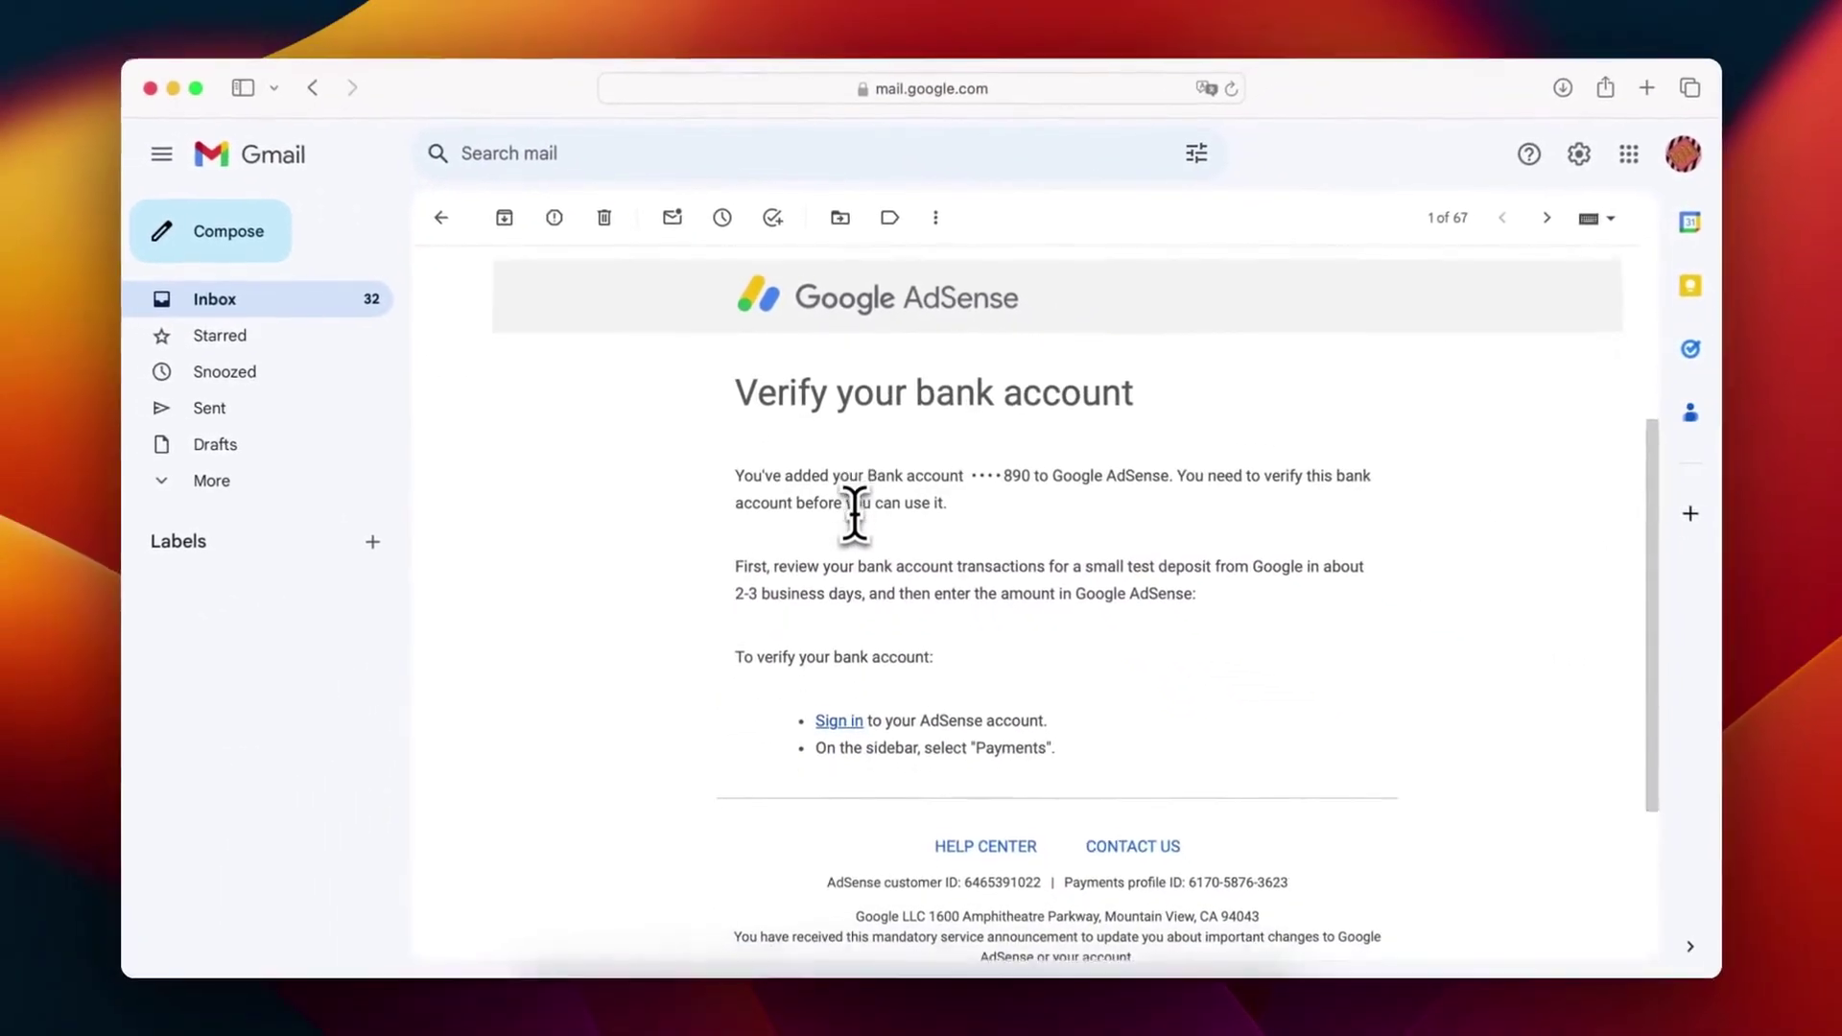
scroll(854, 513, "down", 1)
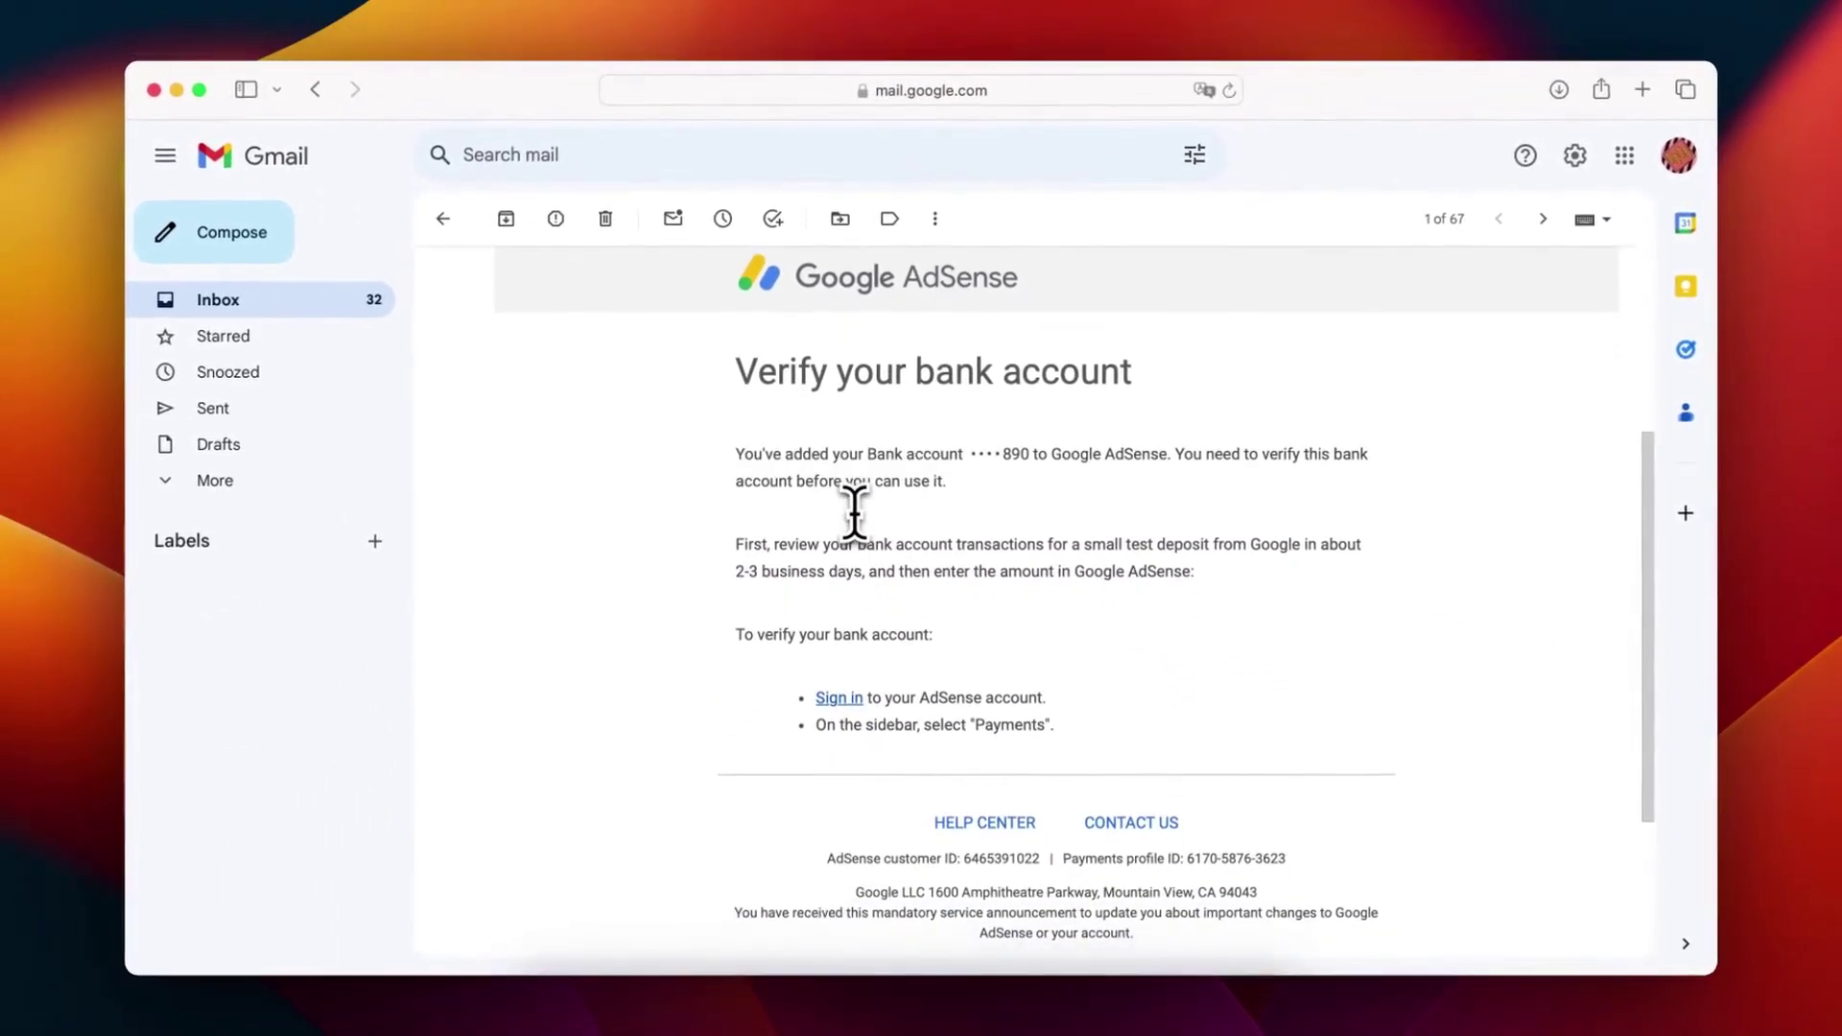
scroll(856, 514, "up", 1)
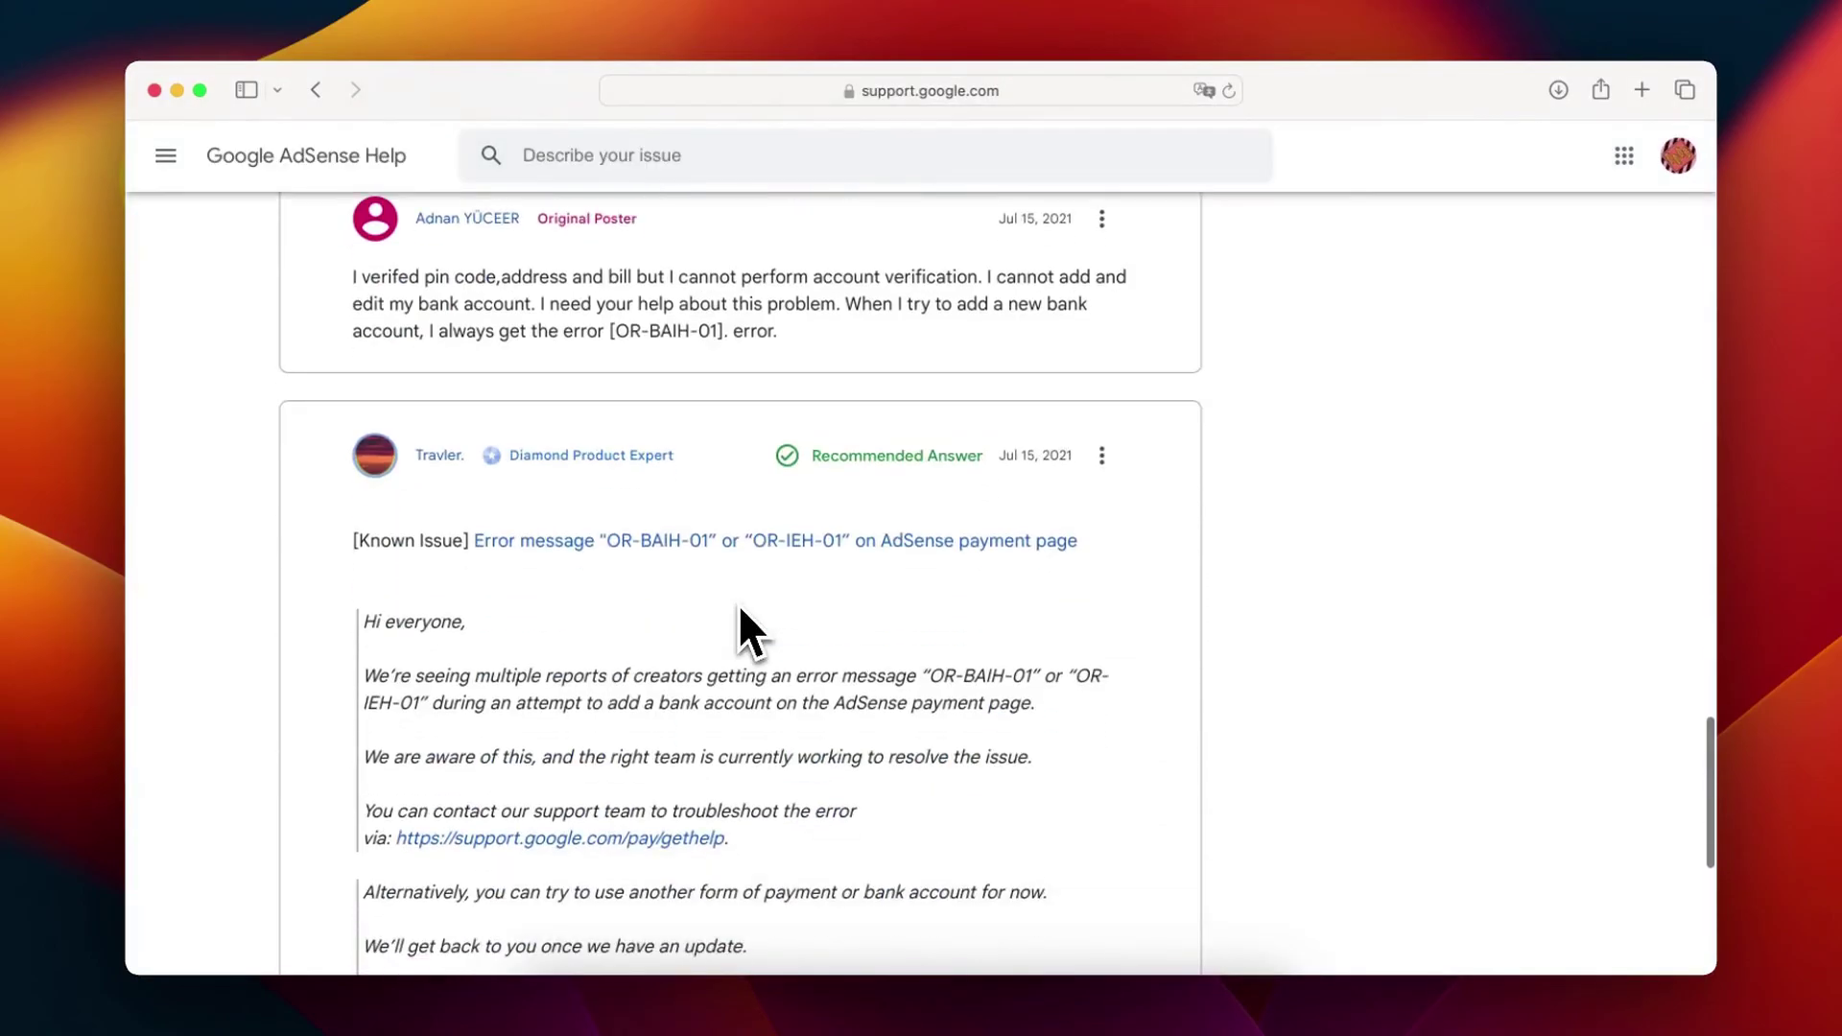
scroll(739, 603, "down", 5)
scroll(738, 604, "down", 2)
scroll(739, 605, "left", 5)
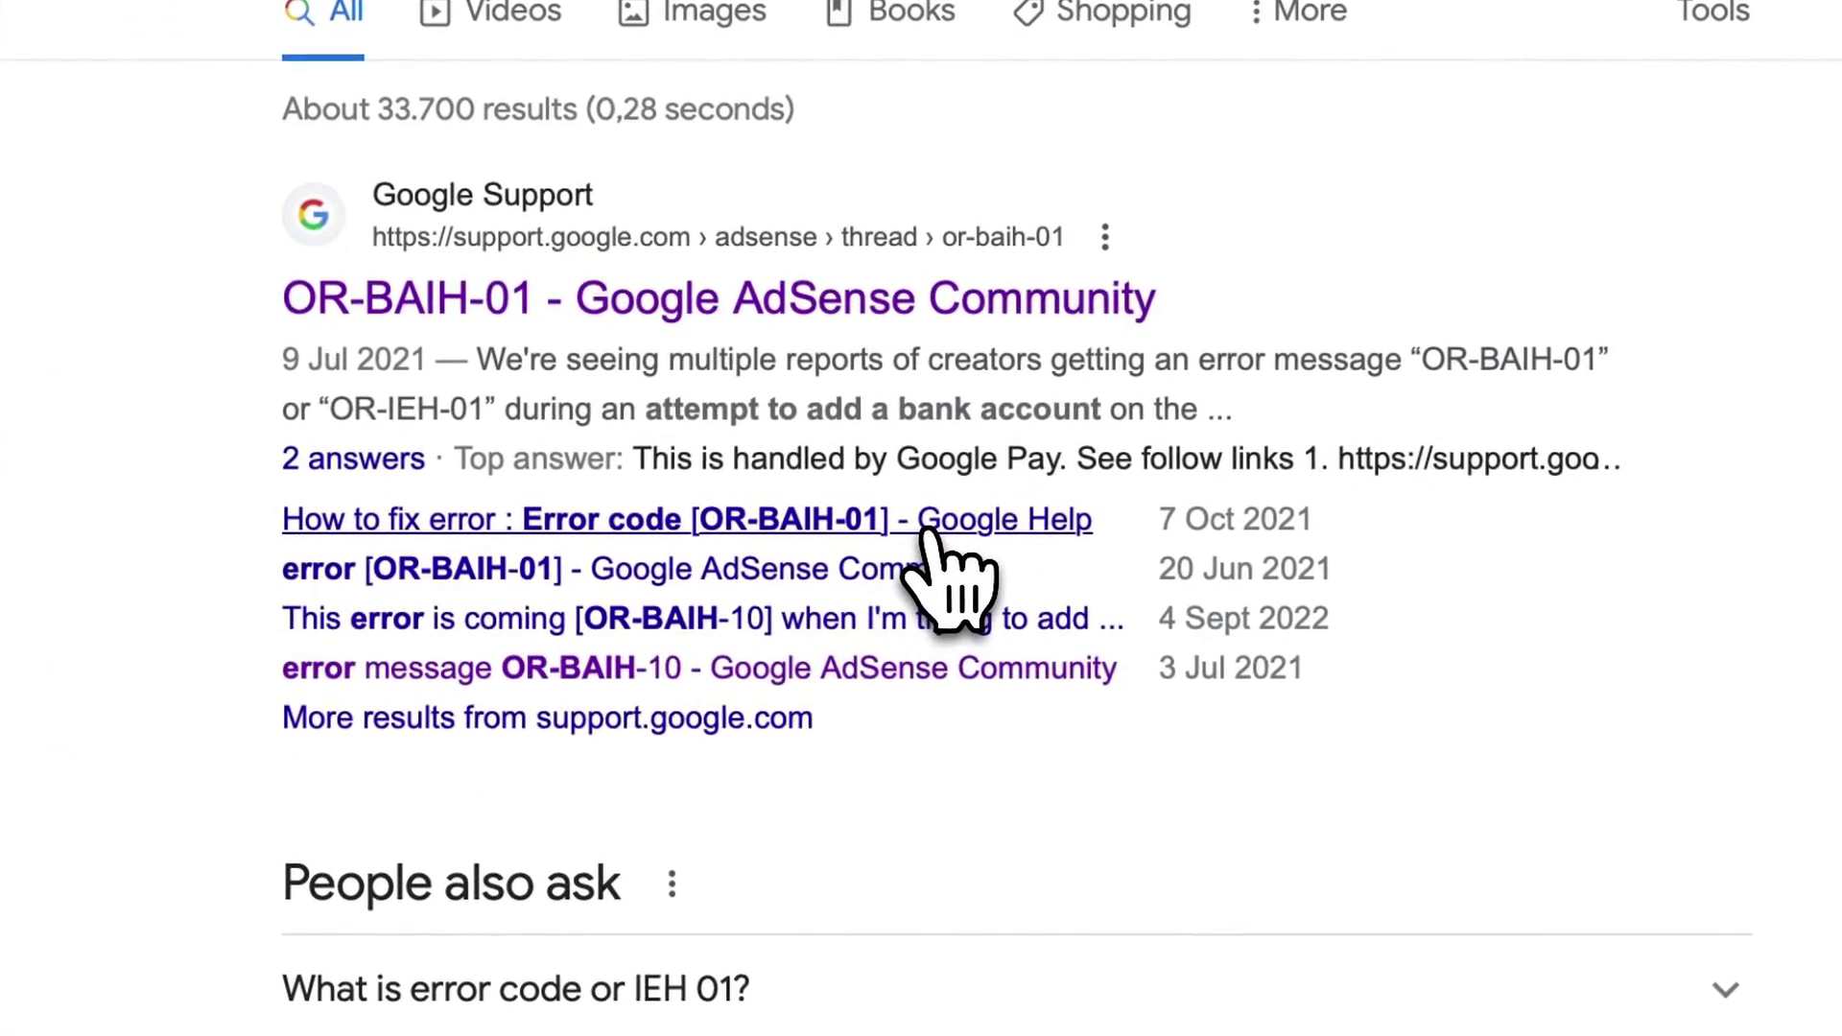
Open the "How to fix error : Error code [OR-BAIH-01]" thread from the Google results and read its recommended answer.
left_click(918, 527)
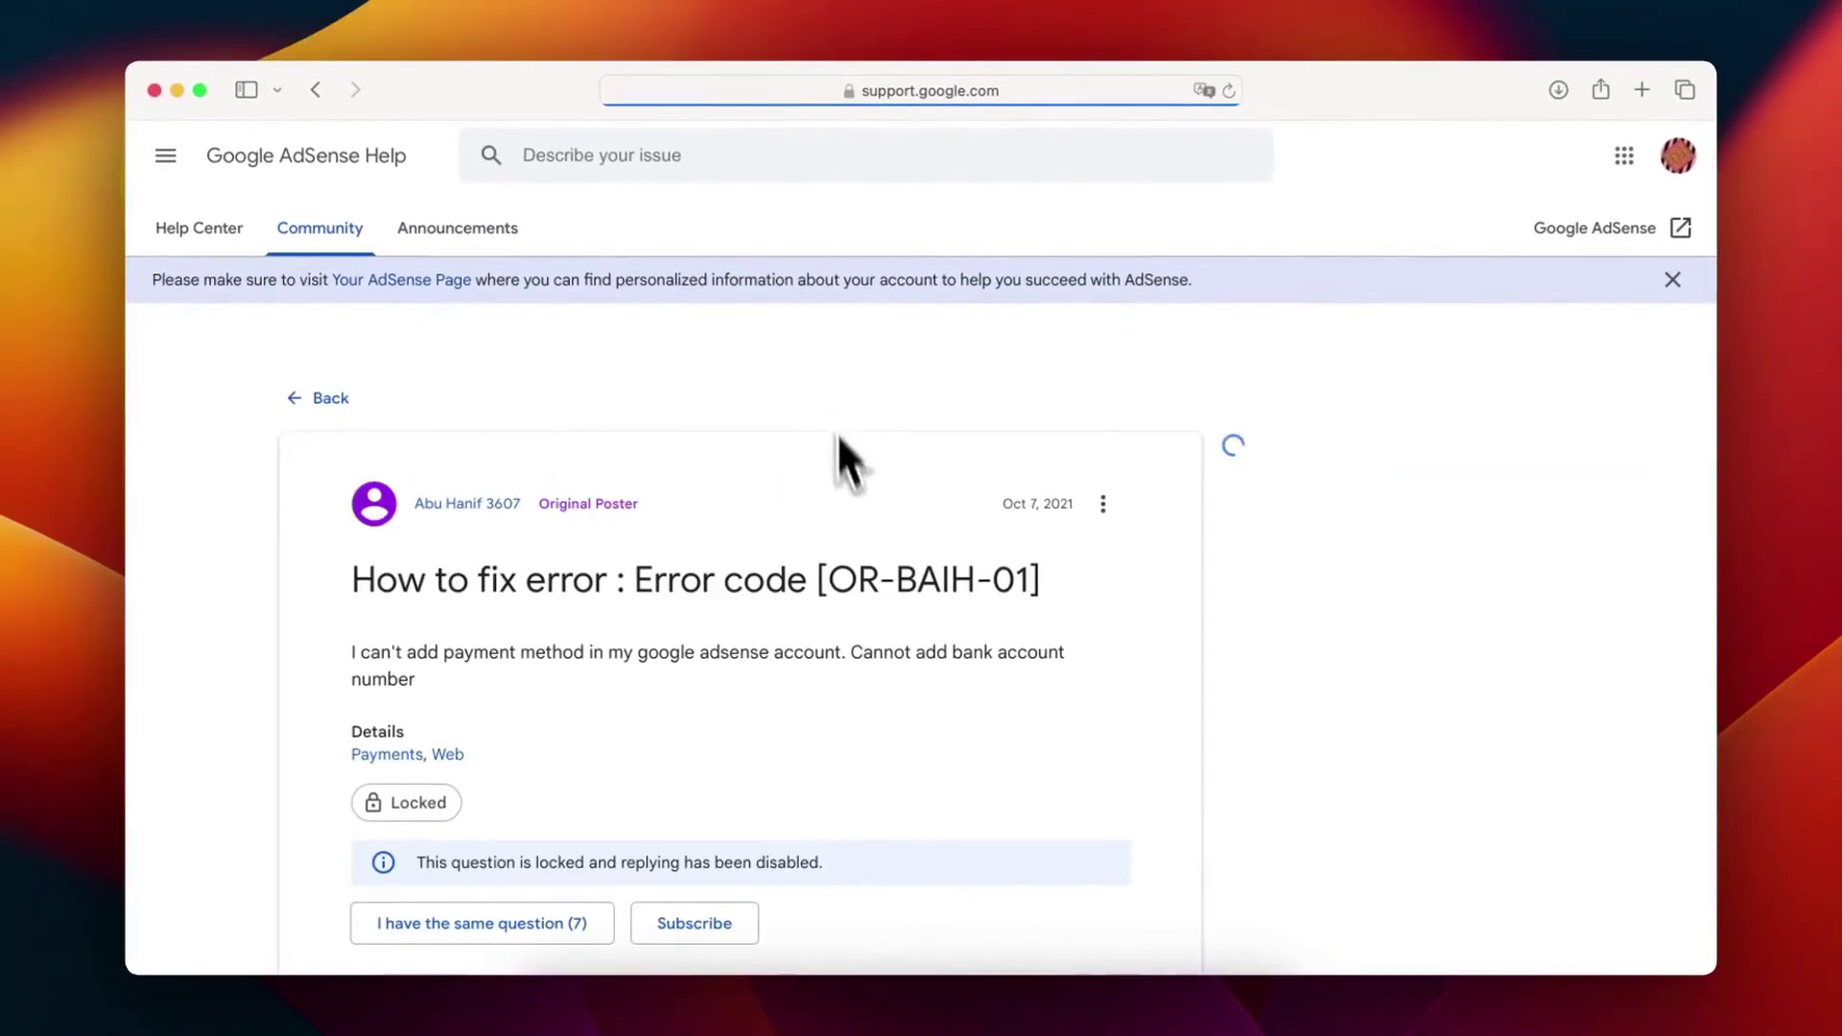
scroll(864, 537, "down", 4)
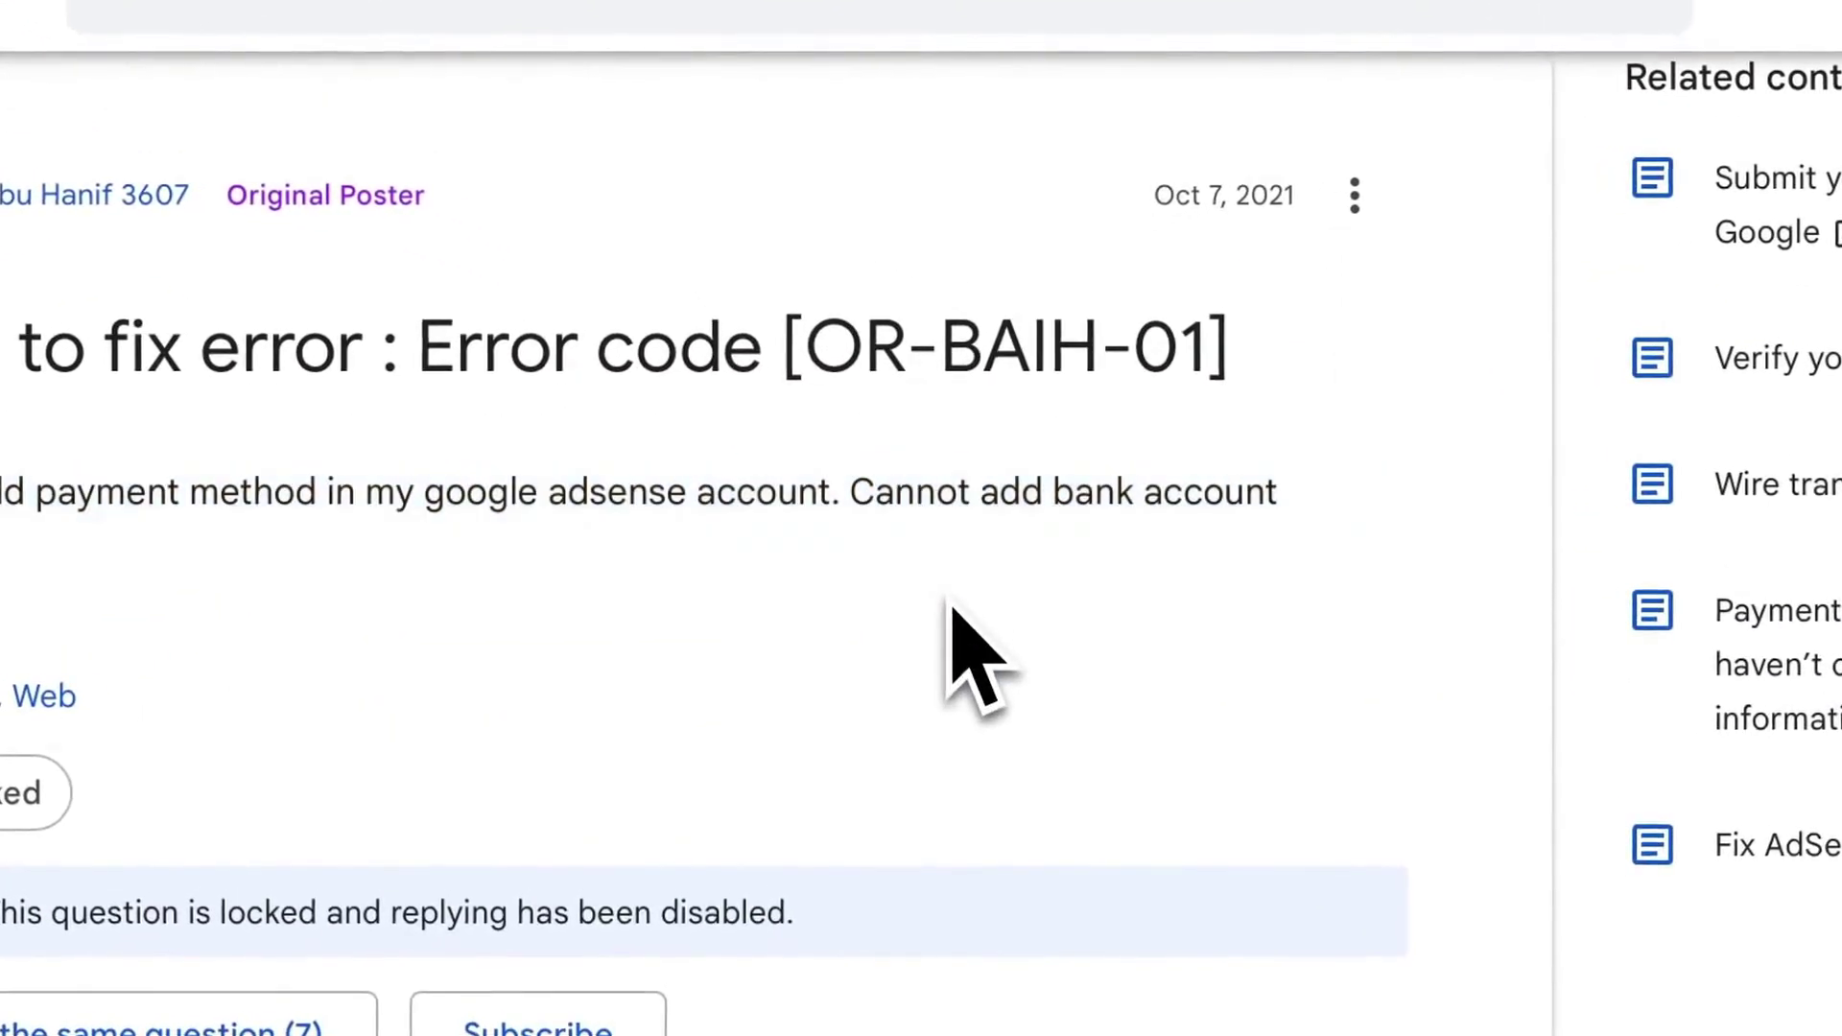
scroll(953, 609, "down", 5)
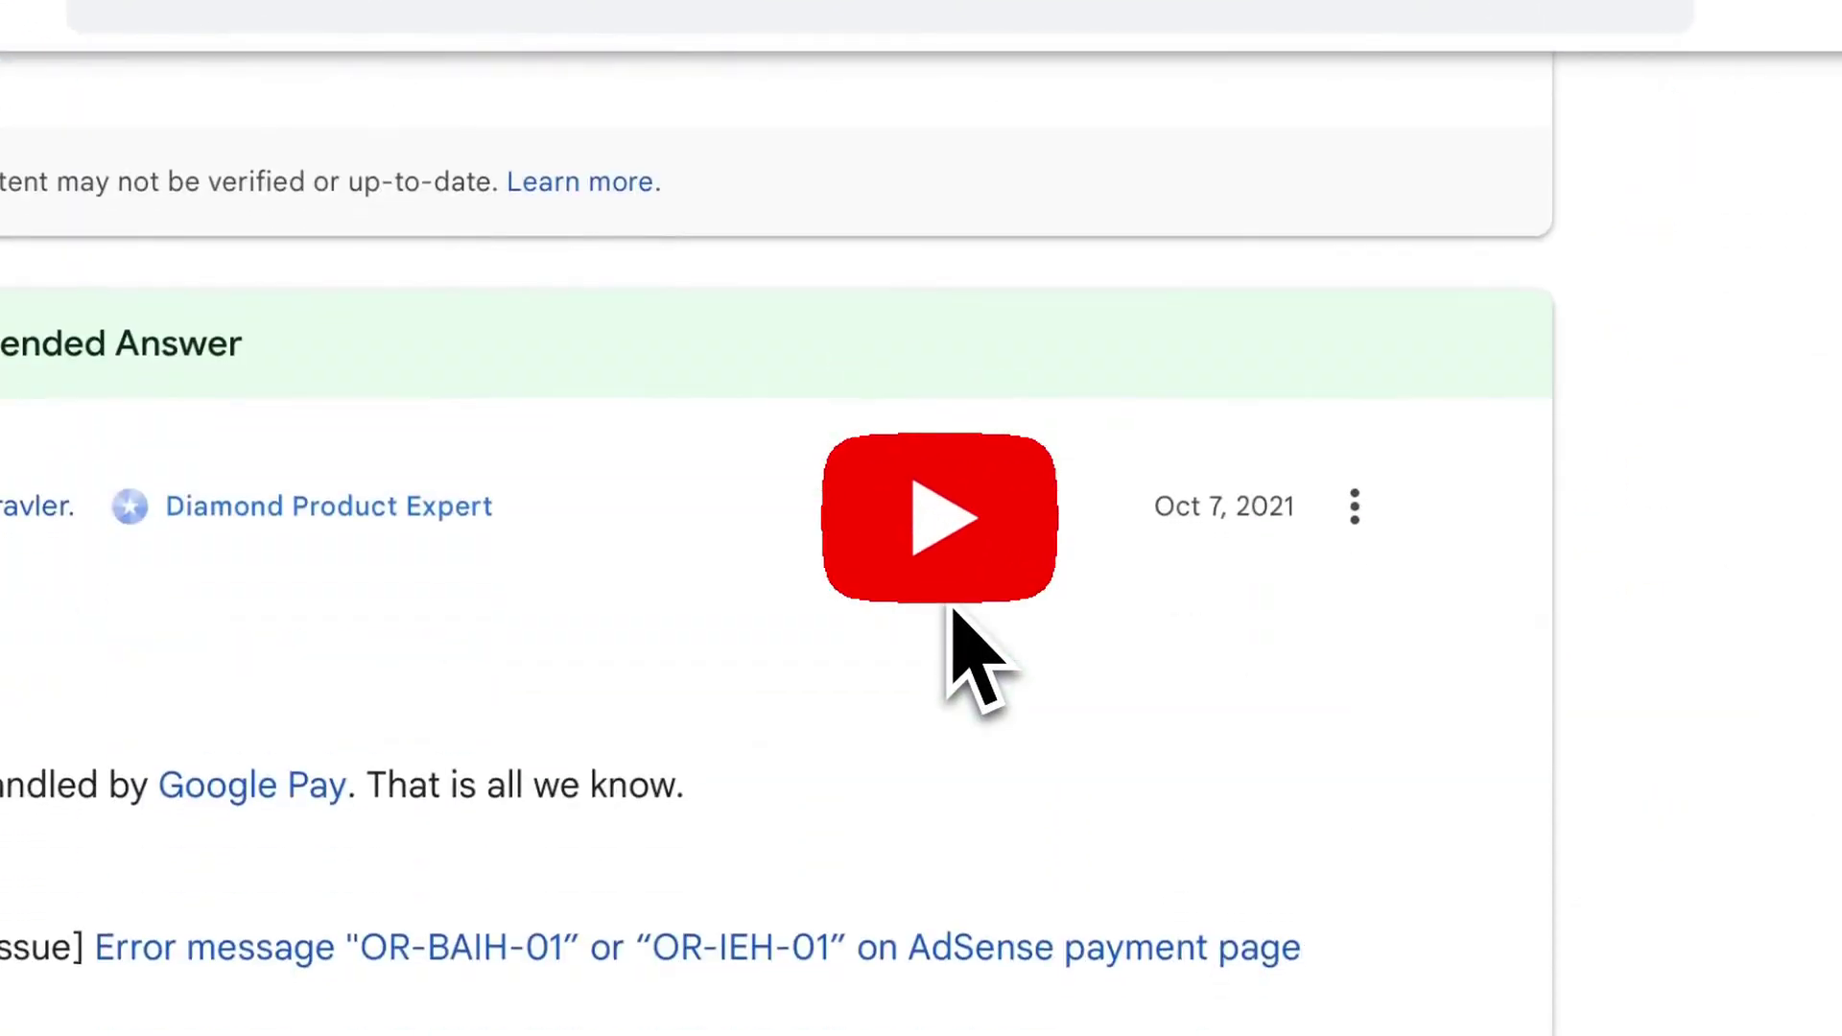
scroll(953, 609, "down", 2)
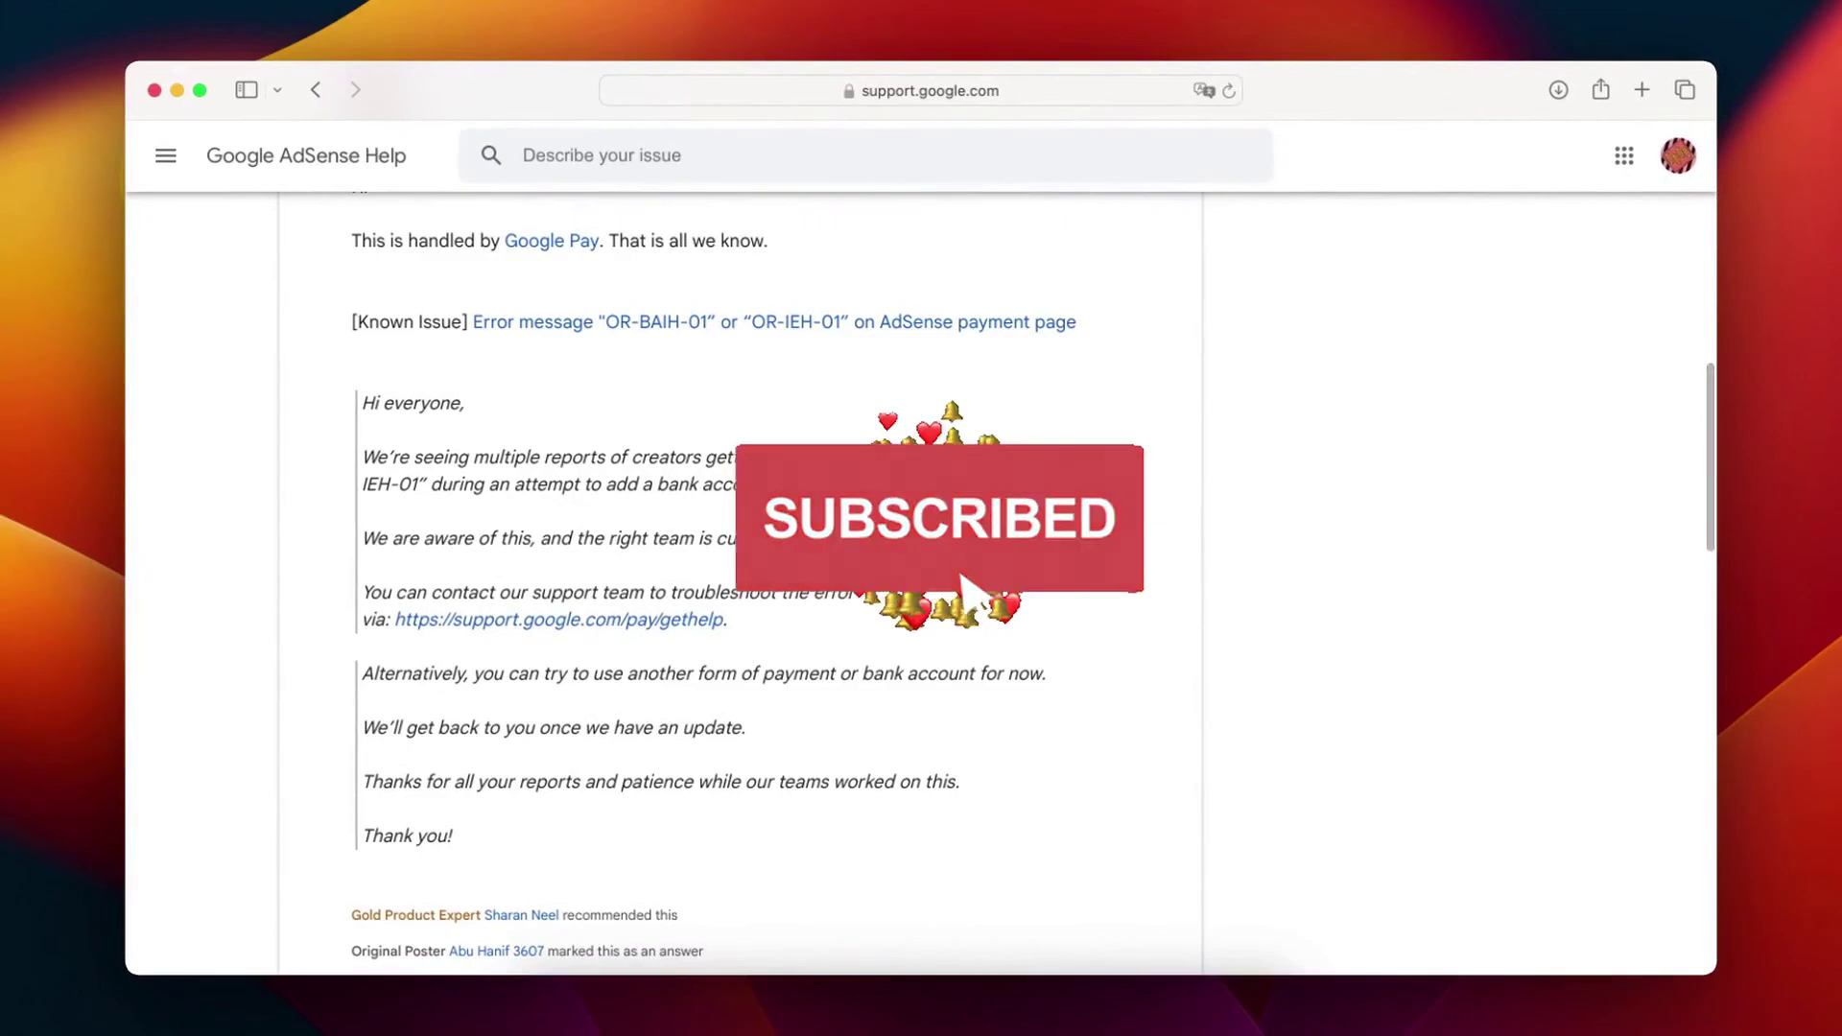